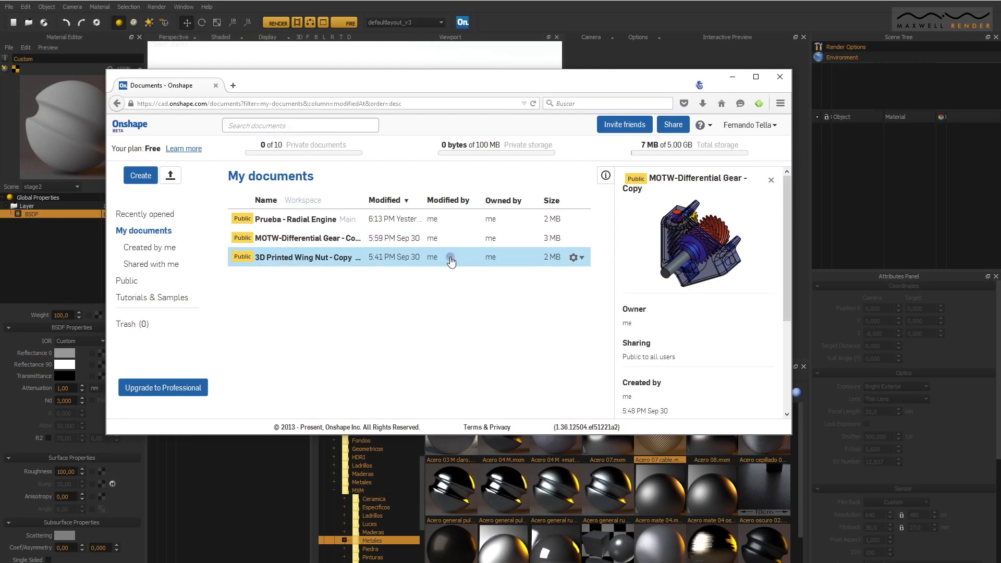
# Step: Preview the Wing Nut and Differential Gear document rows, then close the Onshape documents window
pyautogui.click(451, 261)
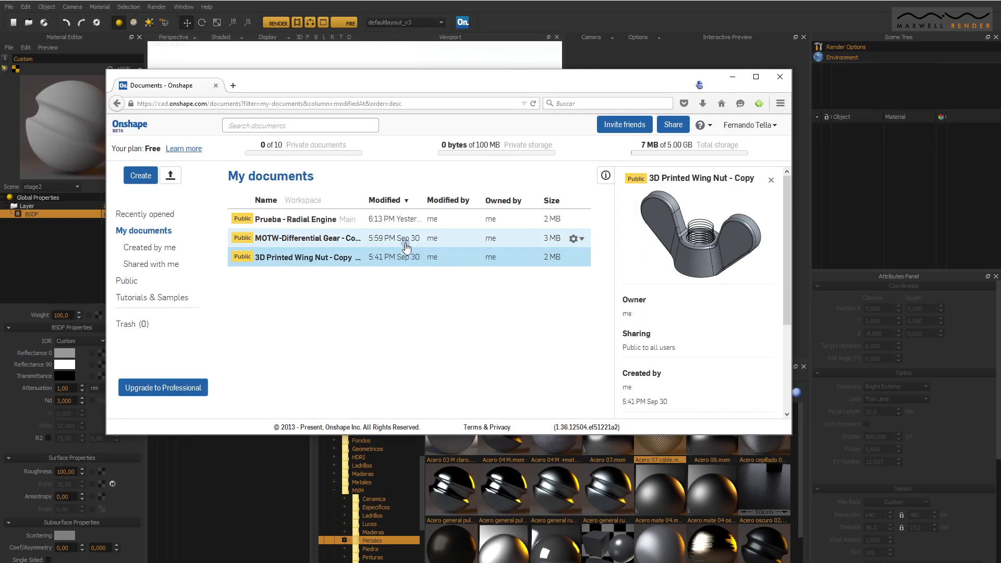
pyautogui.click(444, 240)
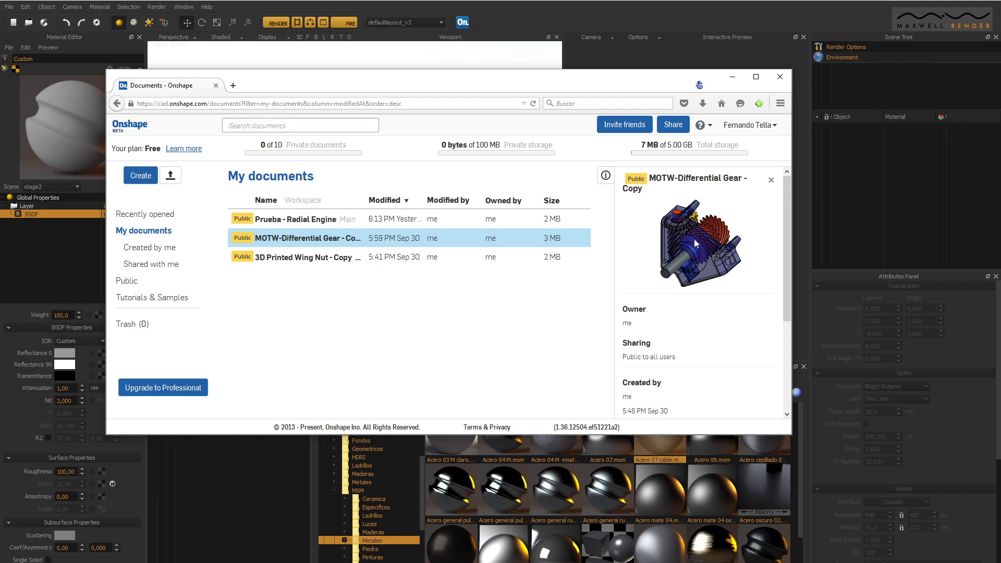
pyautogui.click(780, 77)
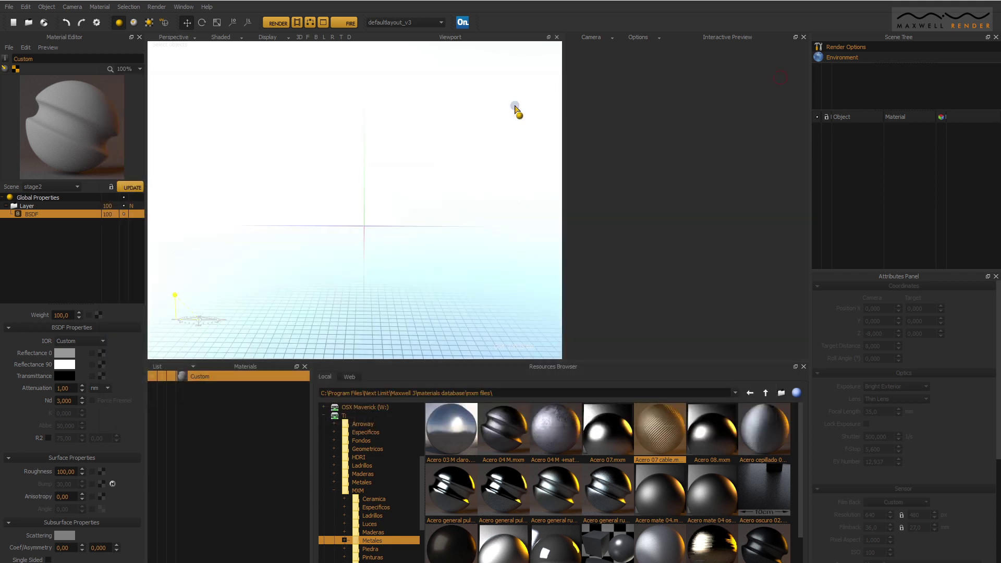
# Step: Sign in to Onshape from the On. toolbar button using the account e-mail
pyautogui.click(461, 24)
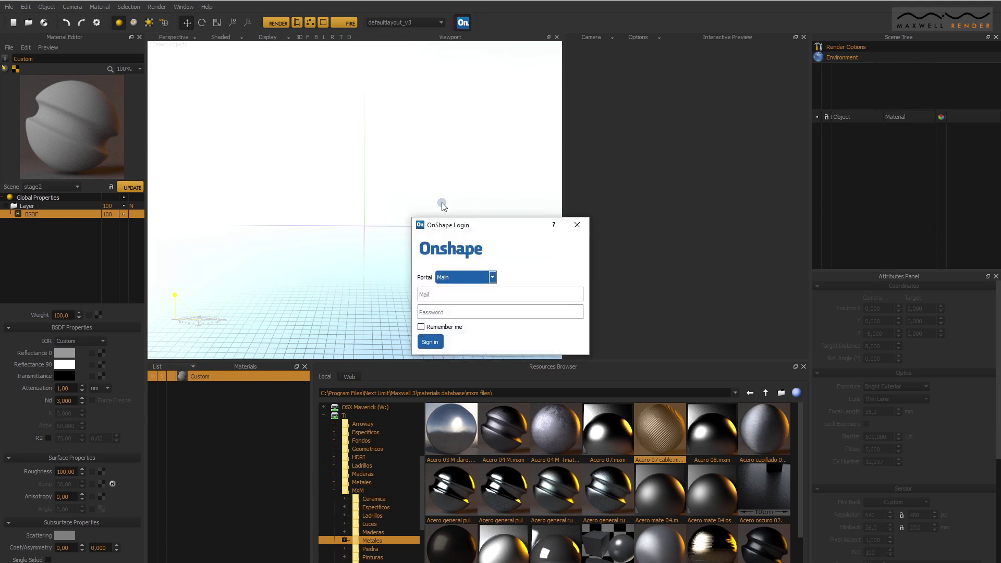
pyautogui.click(448, 295)
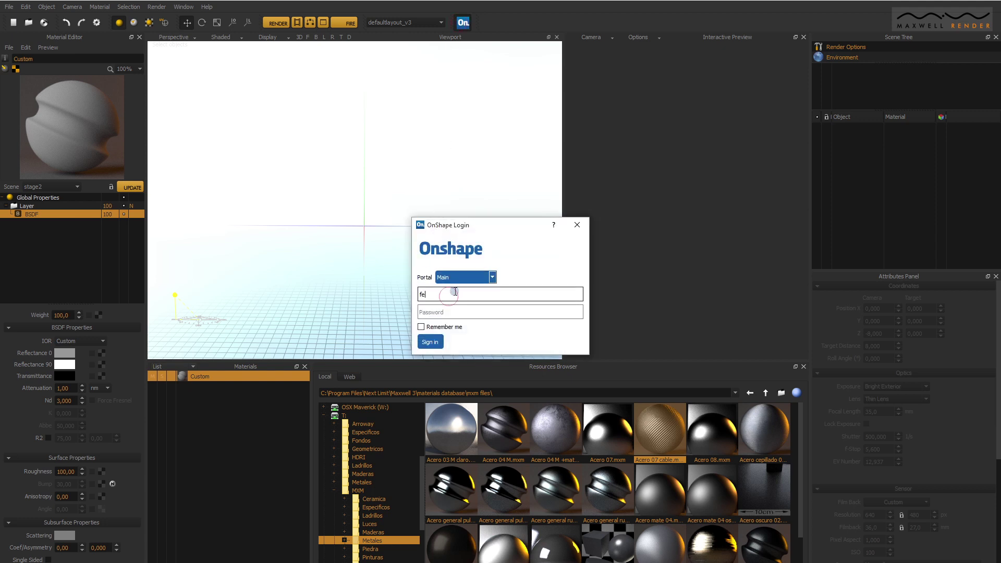
pyautogui.press('Return')
# Step: Pick MOTW-Differential Gear - Copy and import it into the current scene
pyautogui.moveTo(512, 182); pyautogui.dragTo(361, 147)
pyautogui.click(346, 259)
pyautogui.click(371, 215)
pyautogui.click(375, 234)
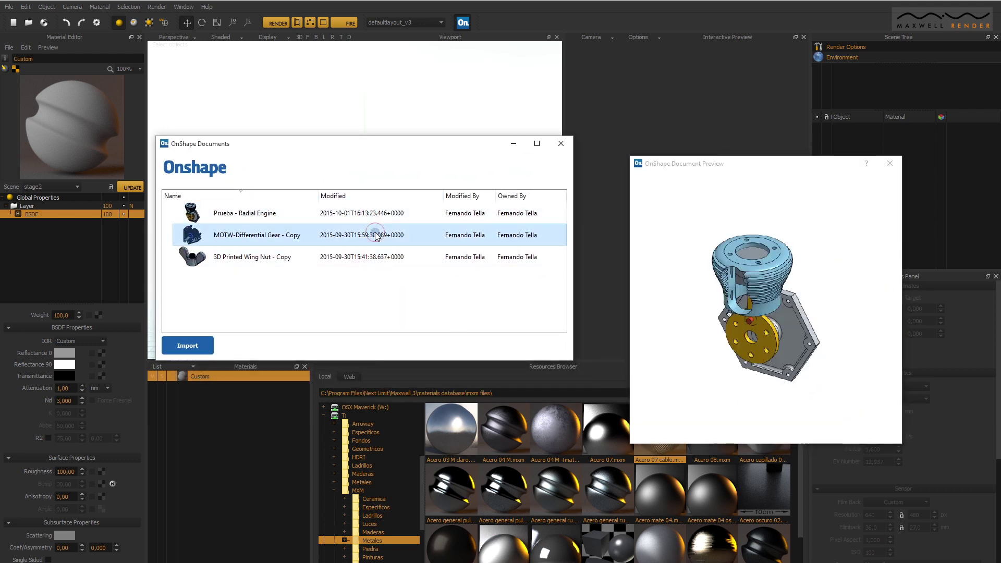
pyautogui.click(195, 353)
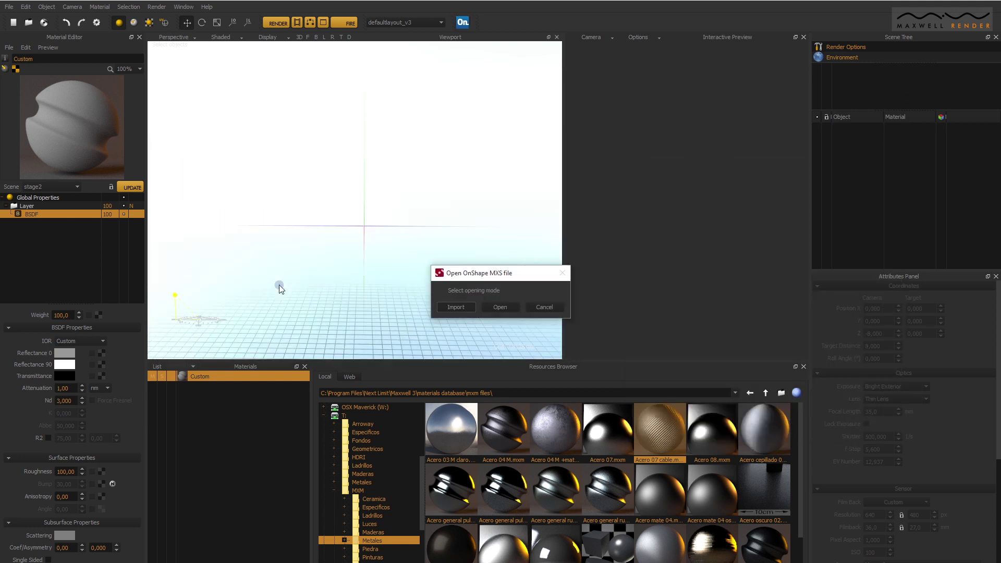
pyautogui.click(455, 307)
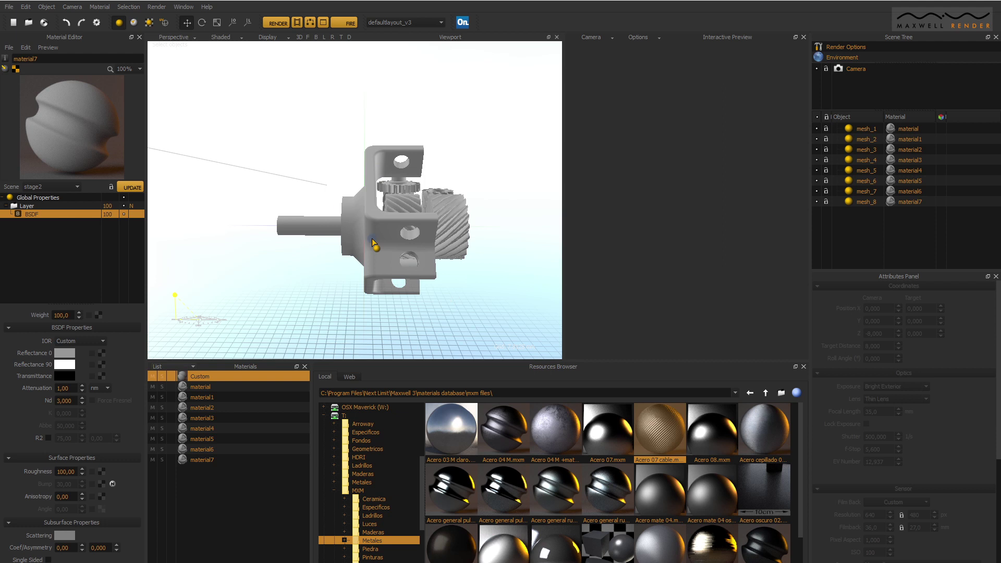
# Step: View the gear through the scene camera, start the FIRE preview, and zoom in close
pyautogui.keyDown('alt'); pyautogui.moveTo(298, 180); pyautogui.dragTo(239, 279); pyautogui.keyUp('alt')
pyautogui.click(175, 58)
pyautogui.click(344, 23)
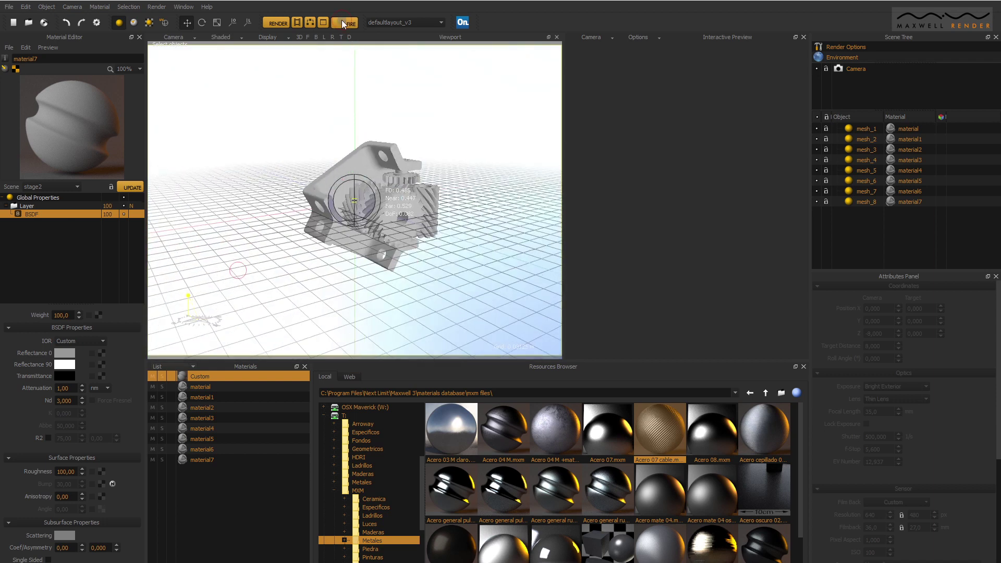
pyautogui.keyDown('alt'); pyautogui.moveTo(452, 217); pyautogui.dragTo(340, 235); pyautogui.keyUp('alt')
pyautogui.scroll(5, 339, 234)
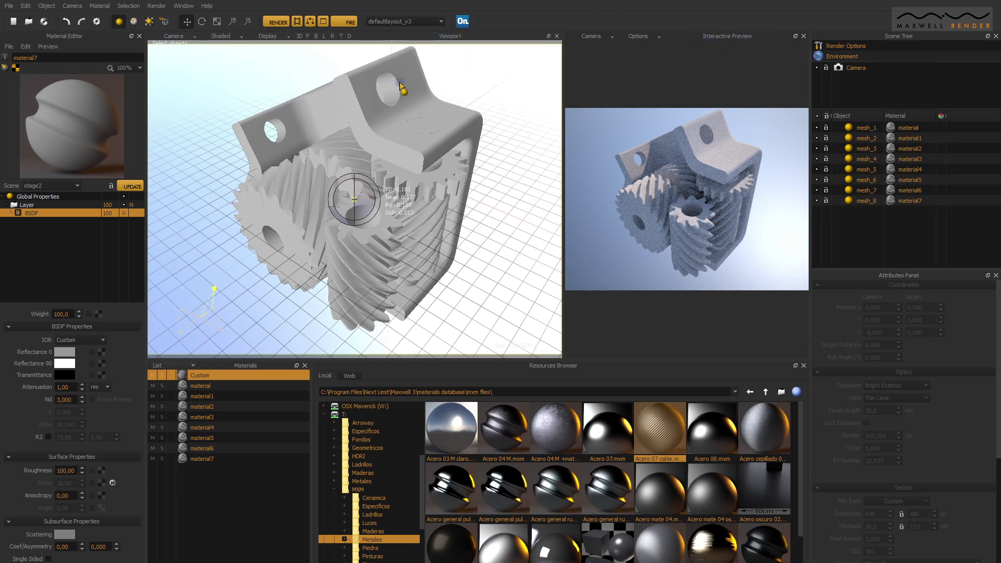
# Step: Restart the FIRE preview and orbit the camera to a new angle on the gear
pyautogui.click(351, 22)
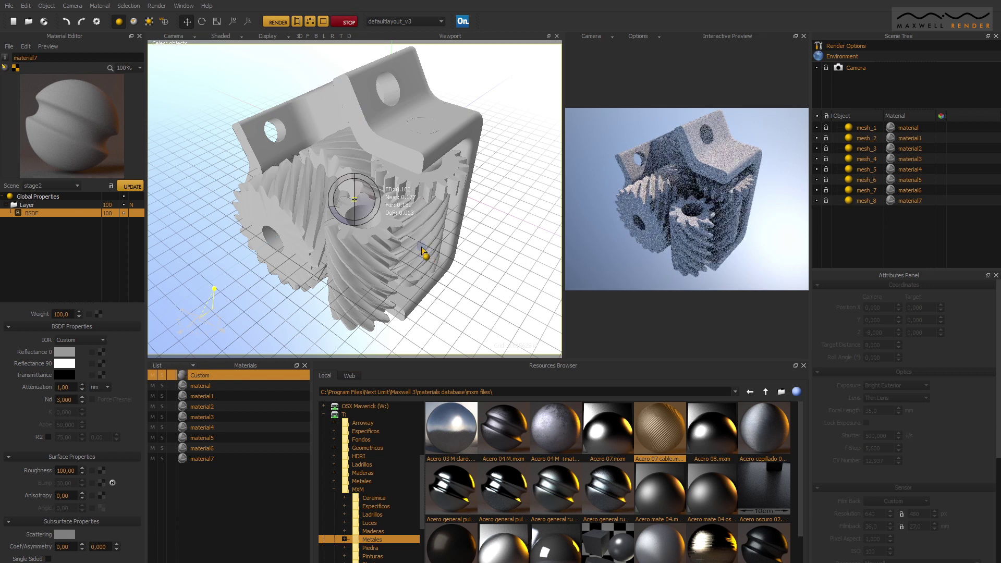
pyautogui.moveTo(417, 260)
pyautogui.keyDown('alt'); pyautogui.mouseDown()
pyautogui.moveTo(391, 246)
pyautogui.moveTo(425, 253)
pyautogui.moveTo(400, 251)
pyautogui.mouseUp(); pyautogui.keyUp('alt')
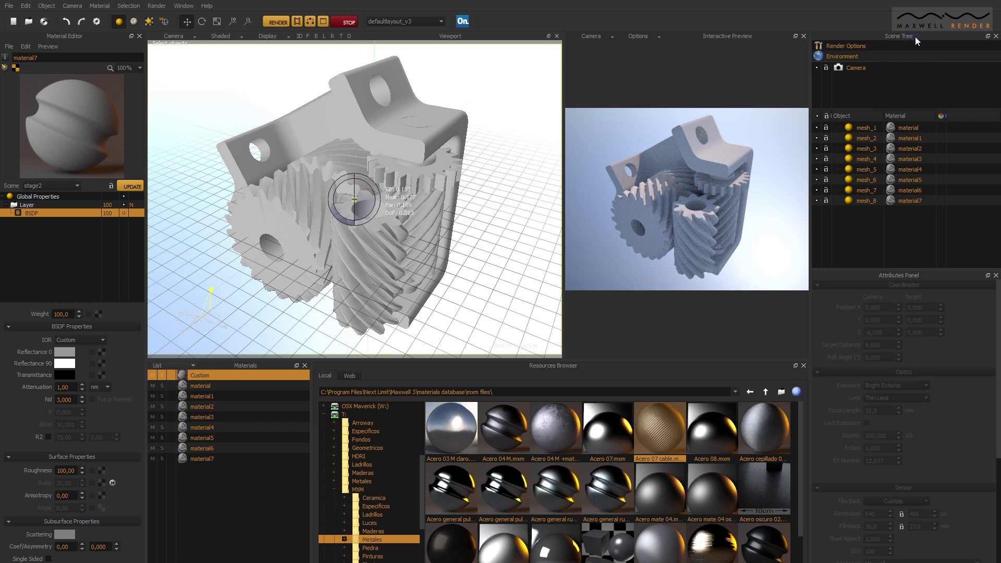
# Step: Inspect the Render Options, Environment sky and sun, then the Camera attributes
pyautogui.click(855, 47)
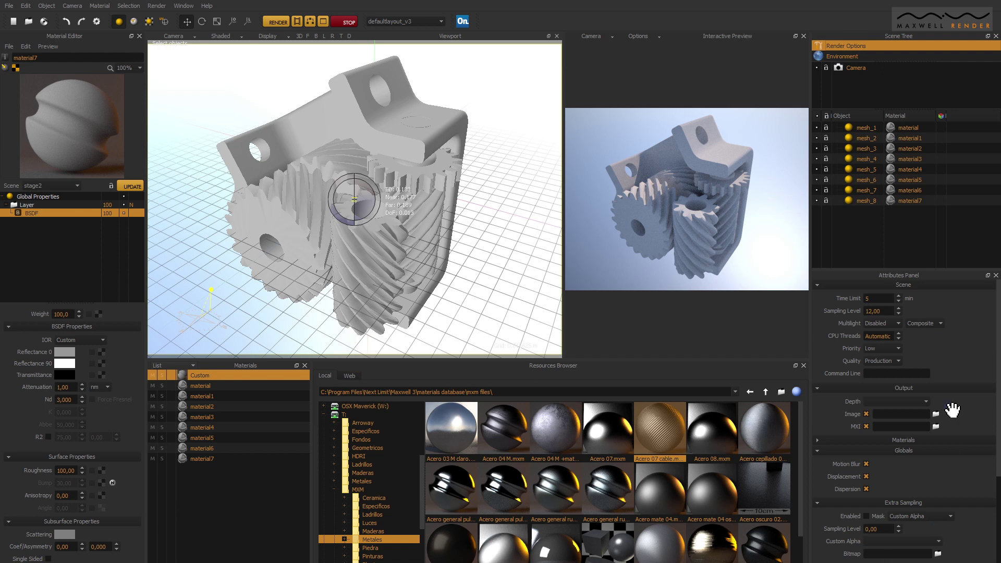
pyautogui.click(855, 58)
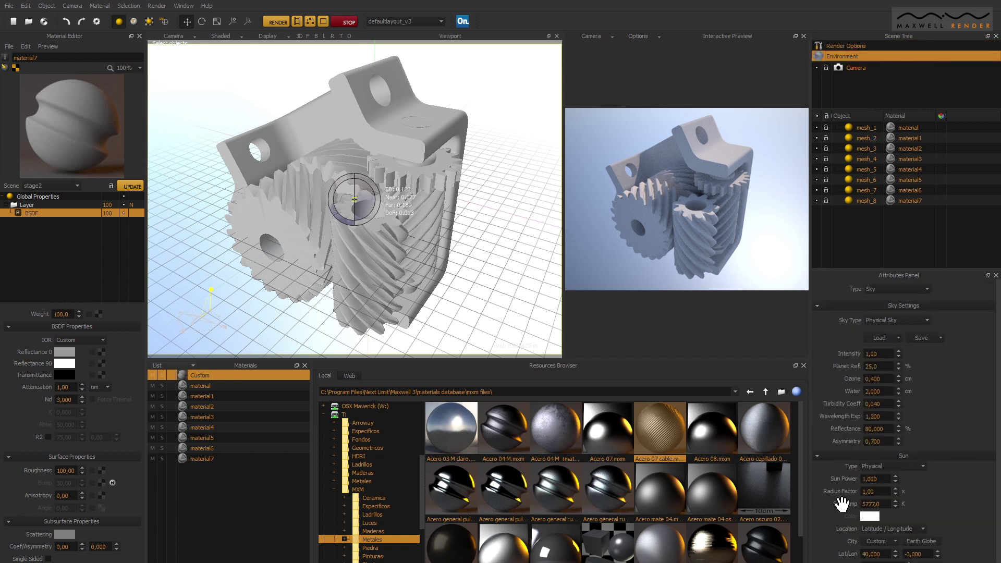
pyautogui.click(858, 69)
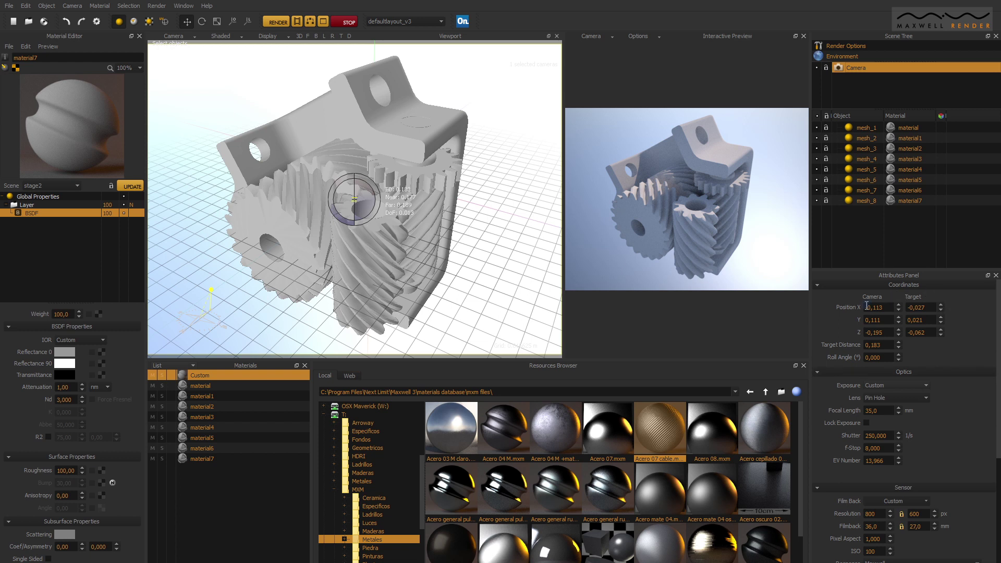
pyautogui.click(864, 129)
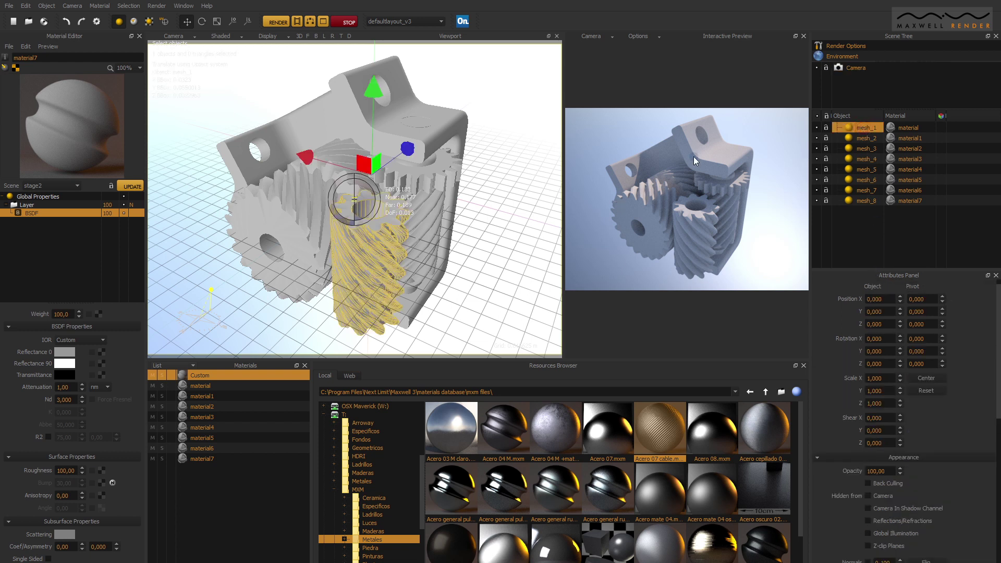
pyautogui.click(866, 139)
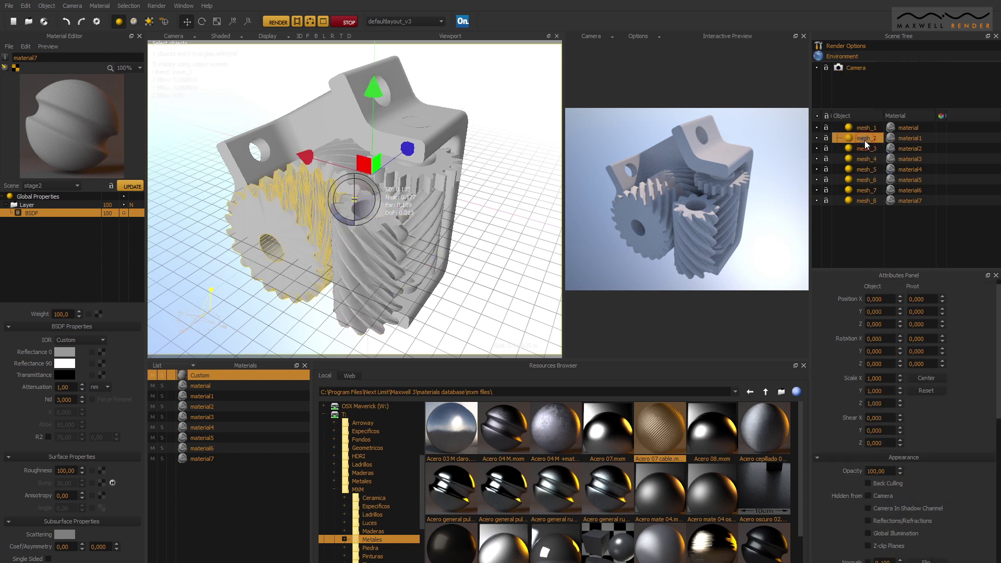
pyautogui.click(867, 149)
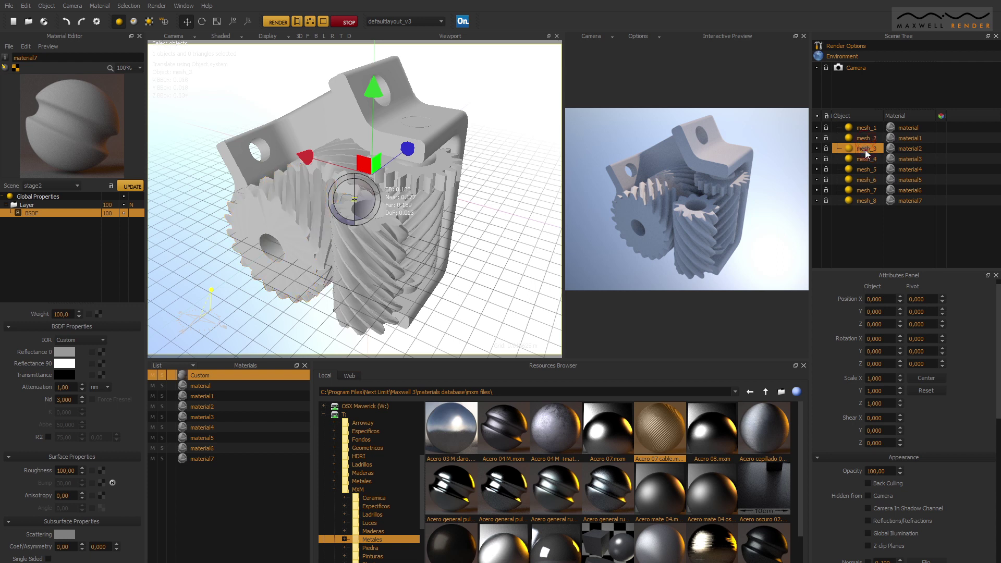
pyautogui.click(443, 129)
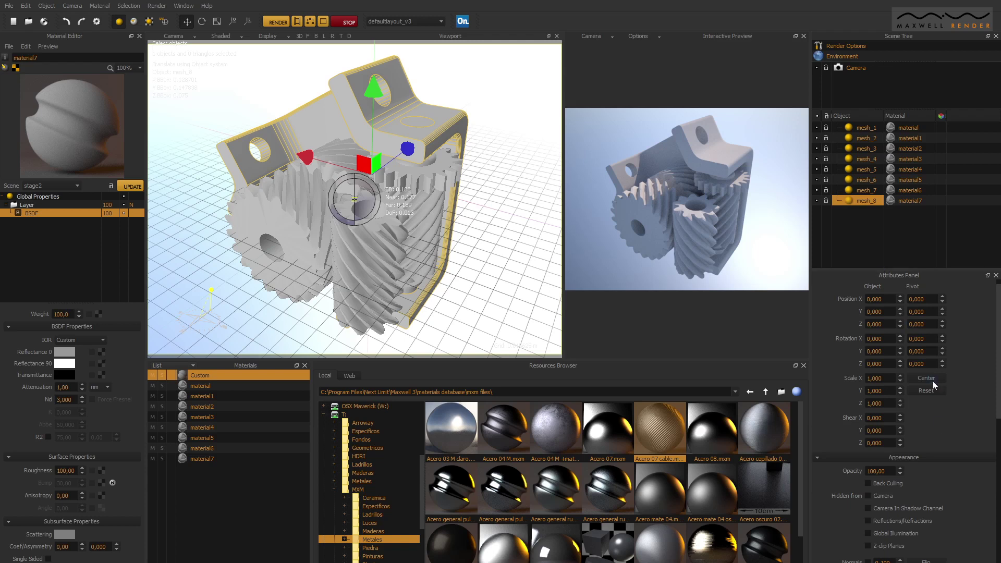
pyautogui.moveTo(977, 474); pyautogui.dragTo(969, 258)
pyautogui.moveTo(968, 292); pyautogui.dragTo(970, 562)
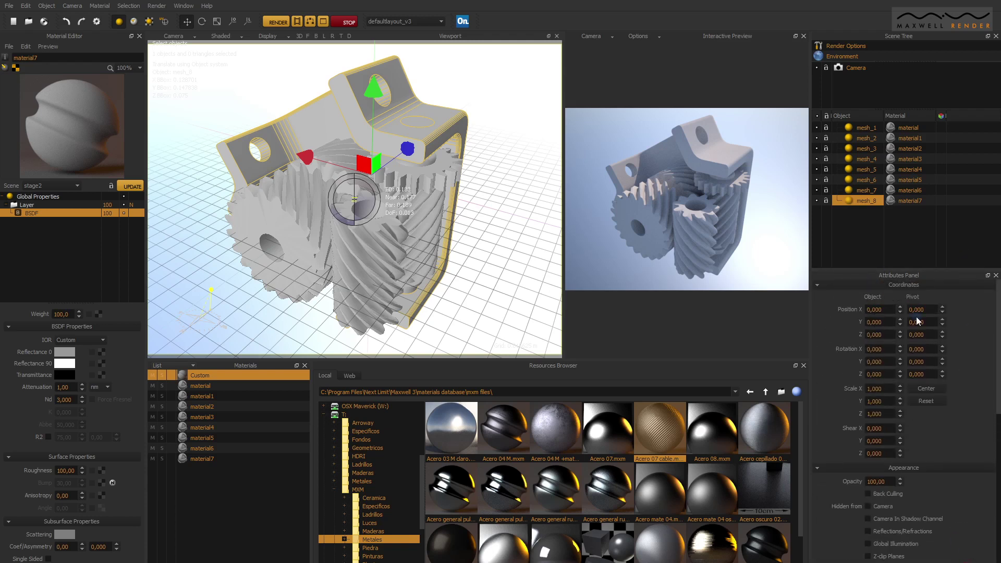
pyautogui.moveTo(249, 371); pyautogui.dragTo(212, 378)
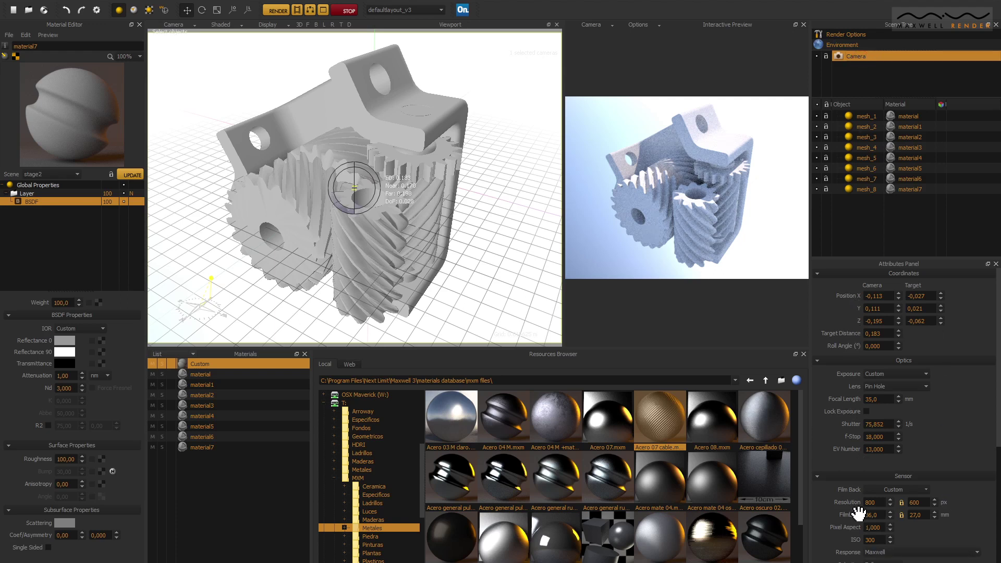
# Step: Try a 2 degree camera roll angle, then reset it to 0
pyautogui.click(879, 346)
pyautogui.write('2')
pyautogui.press('Return')
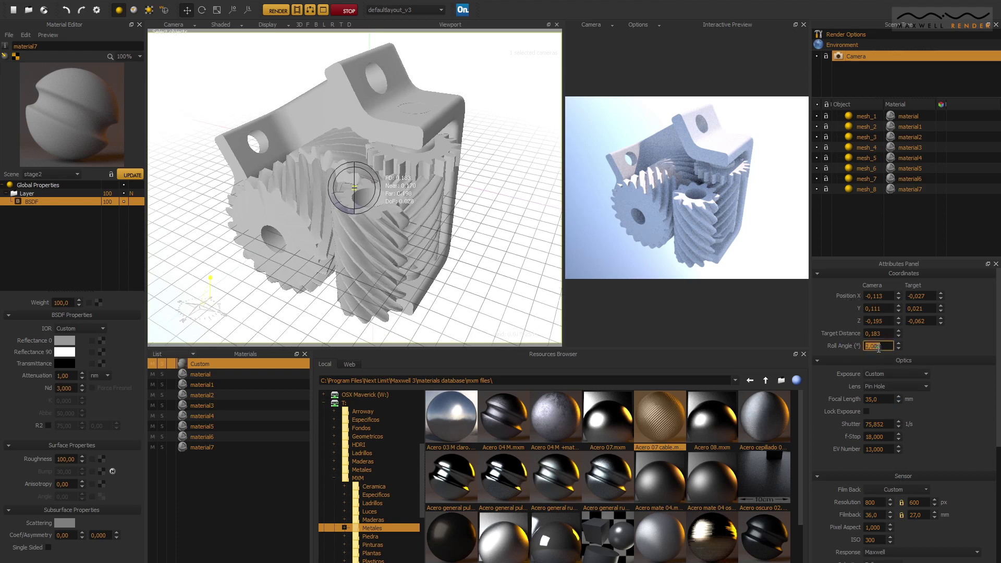
pyautogui.write('0')
pyautogui.press('Return')
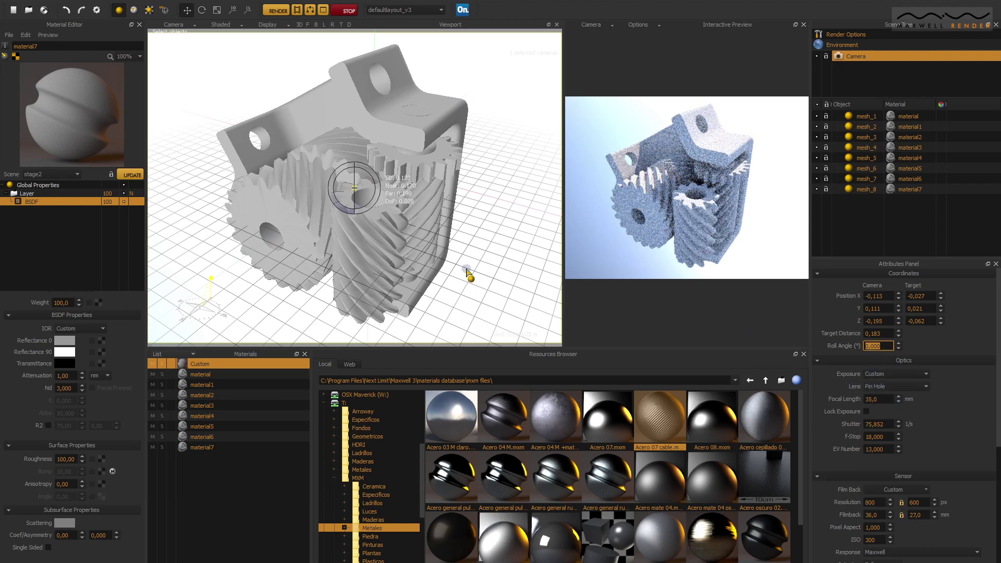
# Step: Orbit the camera, switch its lens to Thin Lens, and select the Shutter field
pyautogui.moveTo(436, 253)
pyautogui.keyDown('alt'); pyautogui.mouseDown()
pyautogui.moveTo(384, 254)
pyautogui.moveTo(432, 241)
pyautogui.moveTo(409, 257)
pyautogui.moveTo(417, 256)
pyautogui.mouseUp(); pyautogui.keyUp('alt')
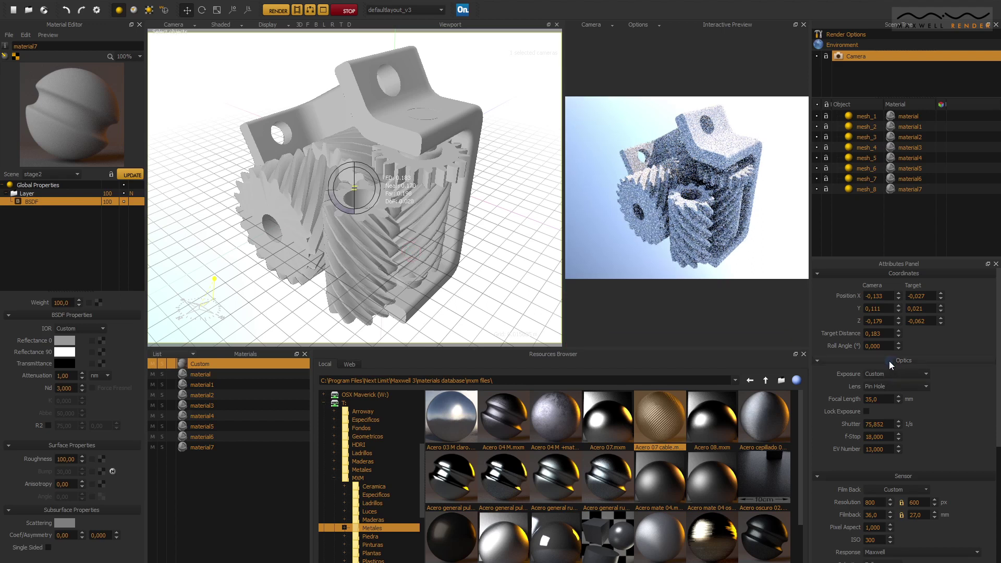
pyautogui.click(886, 387)
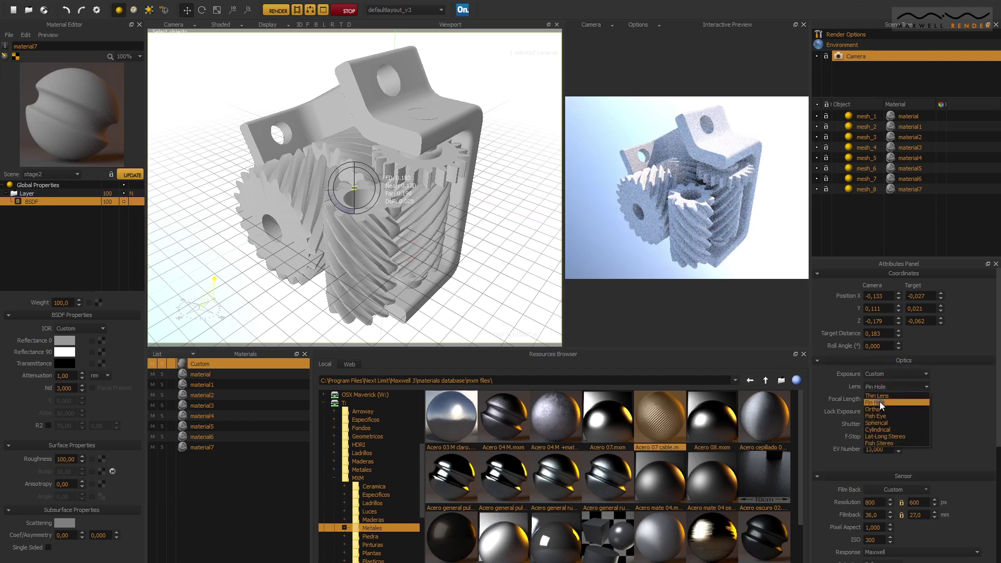
pyautogui.click(880, 398)
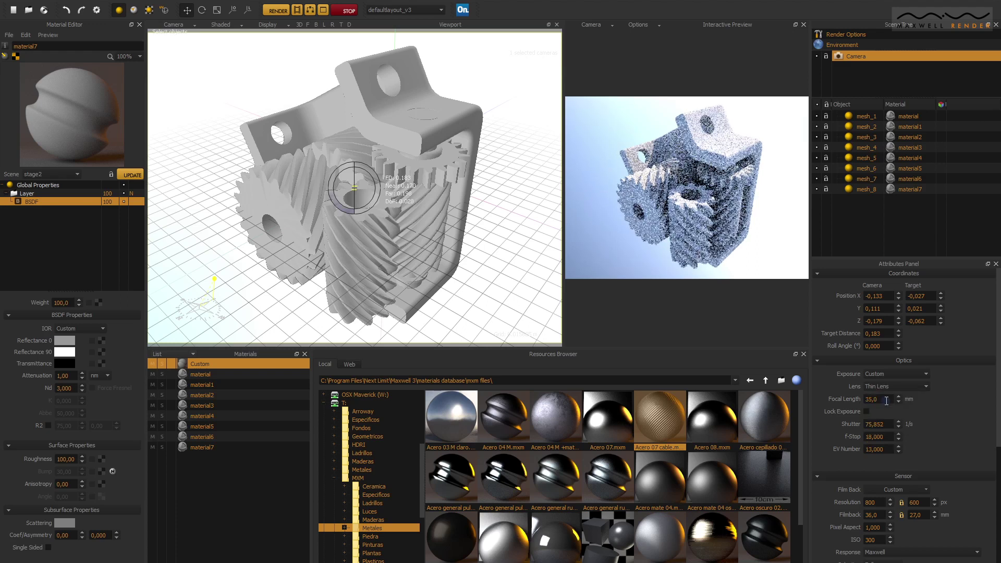
pyautogui.click(874, 424)
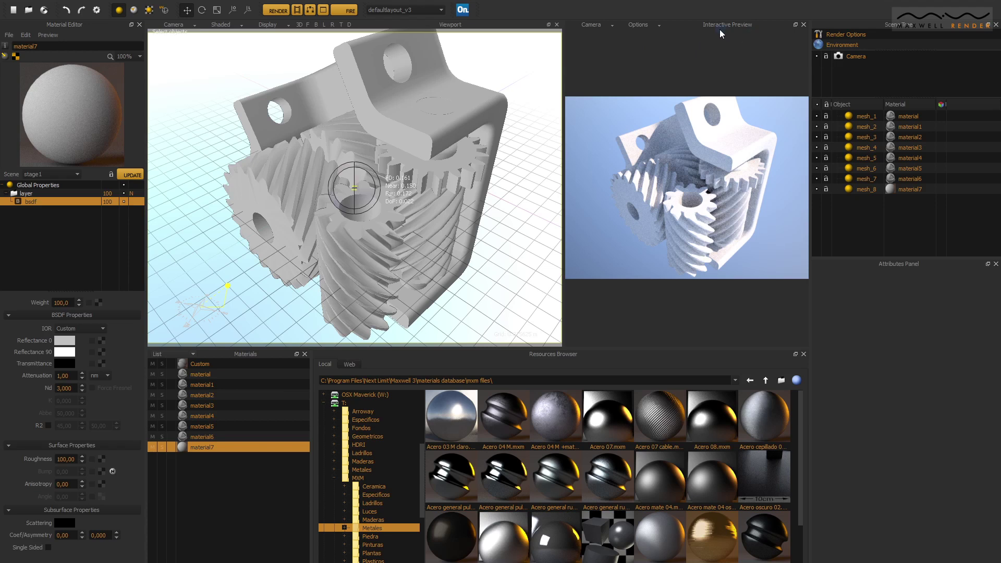
# Step: Restart the FIRE preview, re-orbit the view, and select the gear housing mesh_8
pyautogui.click(350, 10)
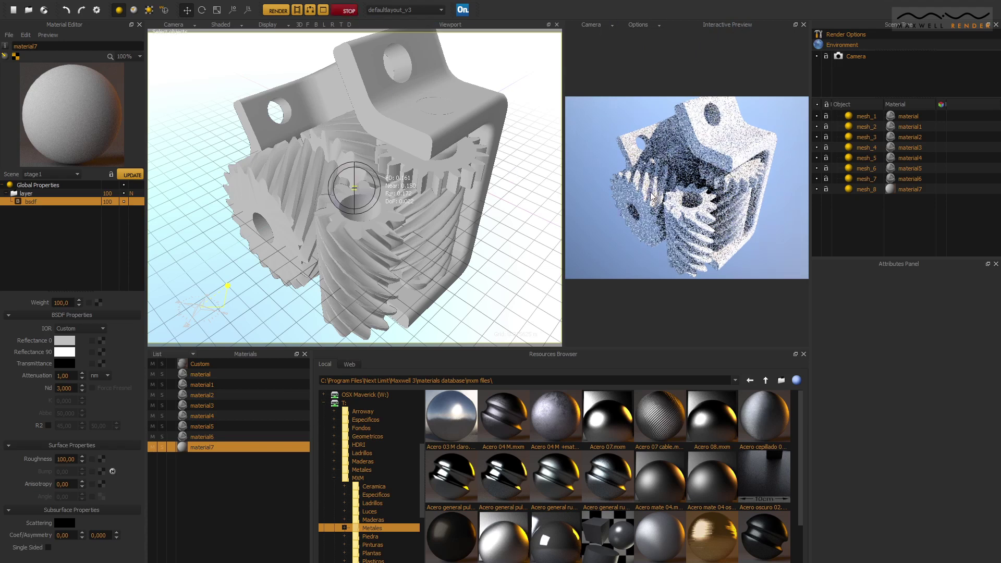
pyautogui.keyDown('alt'); pyautogui.moveTo(431, 239); pyautogui.dragTo(412, 228); pyautogui.keyUp('alt')
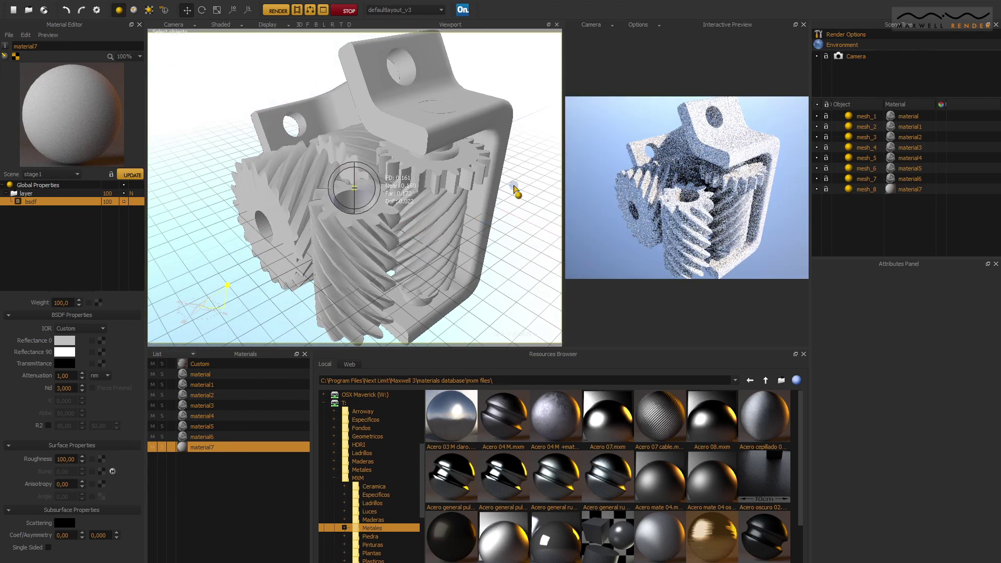
pyautogui.click(479, 116)
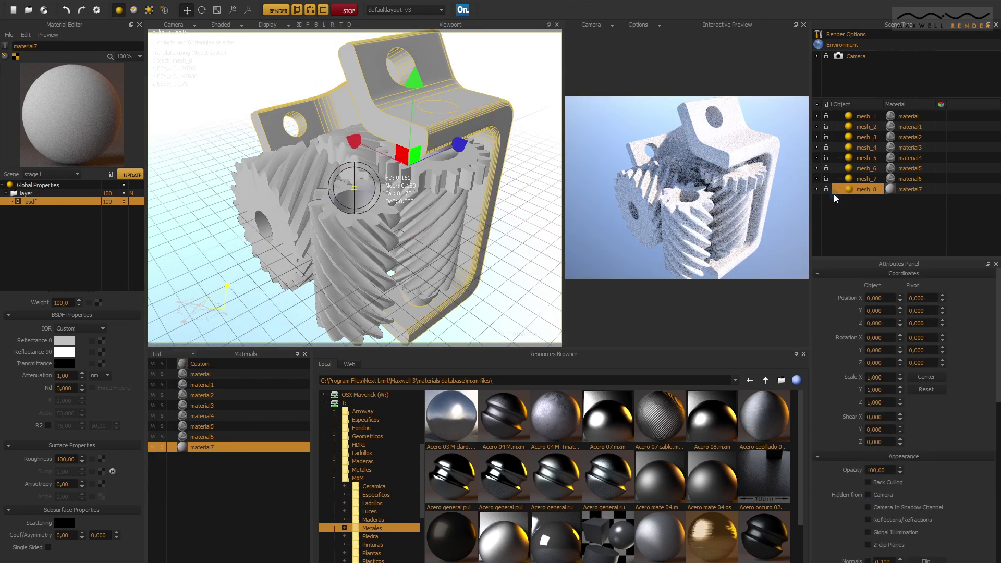
# Step: Make material7's Reflectance 0 colour blue (RGB 44.685, 81.588, 215)
pyautogui.click(917, 192)
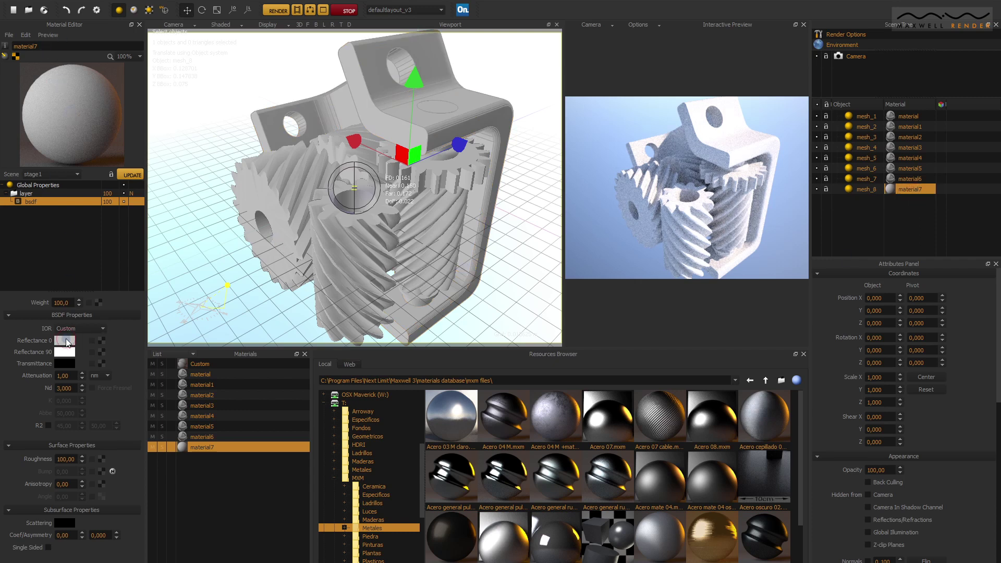
pyautogui.click(65, 342)
pyautogui.moveTo(225, 194); pyautogui.dragTo(223, 185)
pyautogui.click(176, 254)
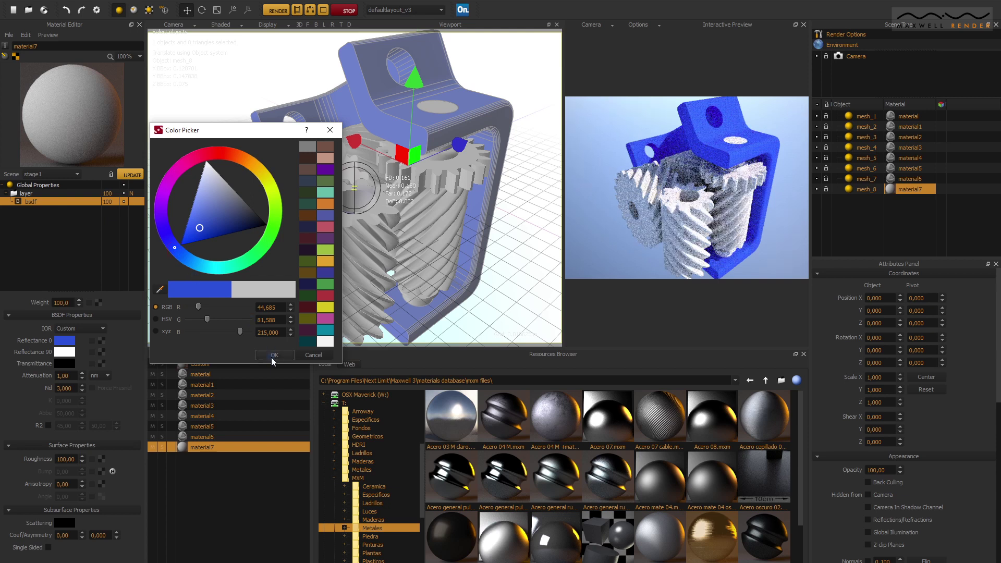
pyautogui.click(274, 356)
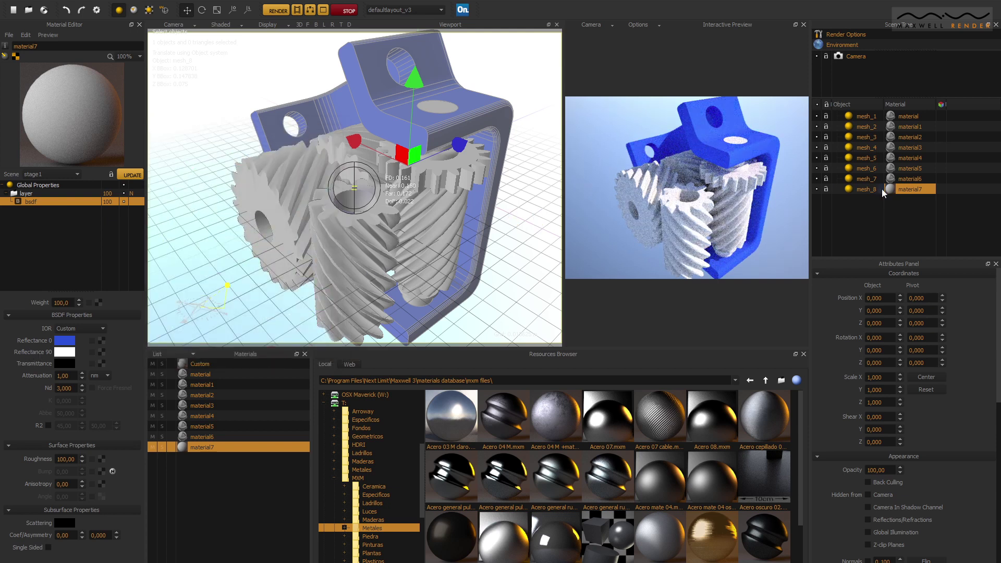
# Step: Adjust the physical sky's Sun Time in the Environment settings
pyautogui.click(848, 47)
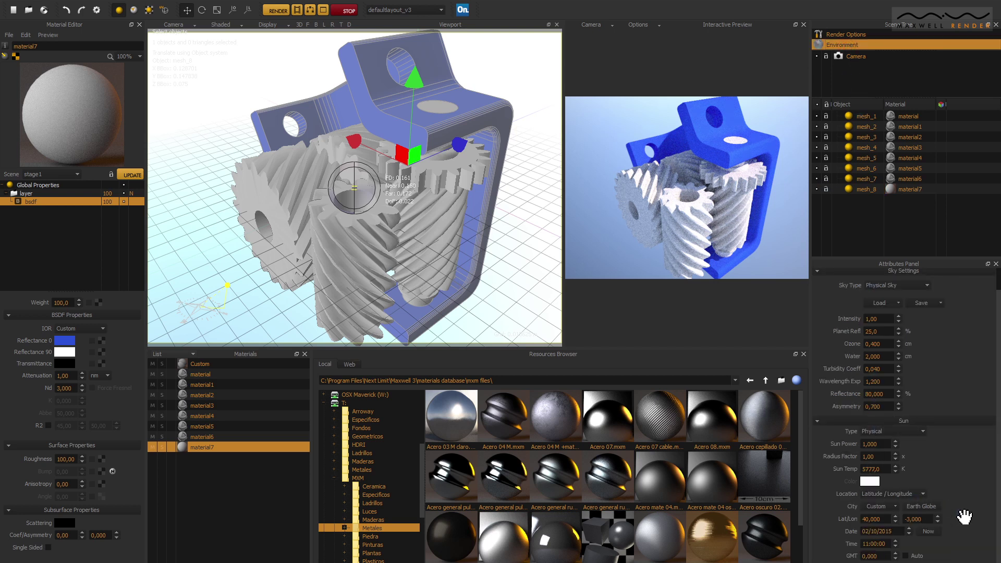
pyautogui.click(874, 544)
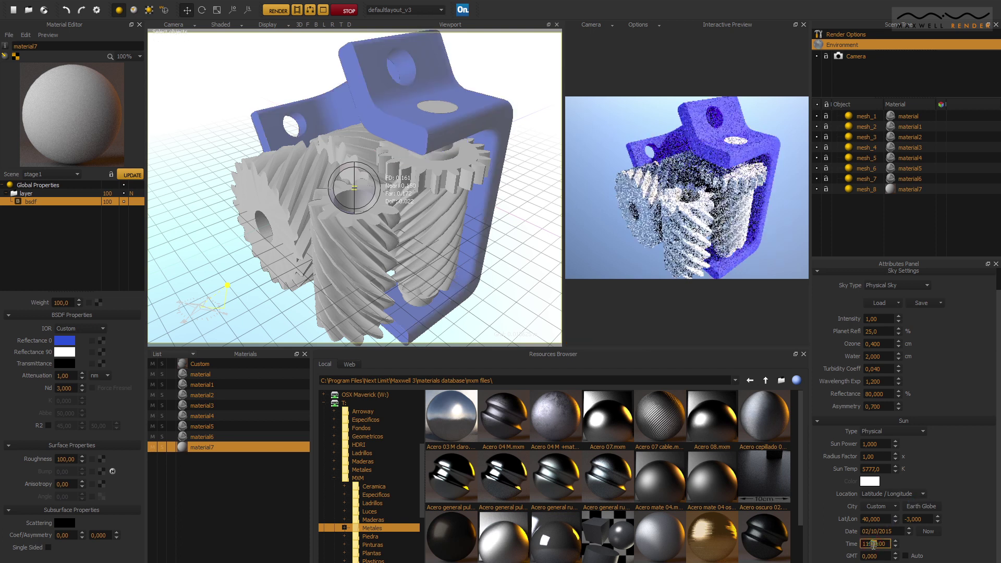
pyautogui.scroll(-3, 874, 544)
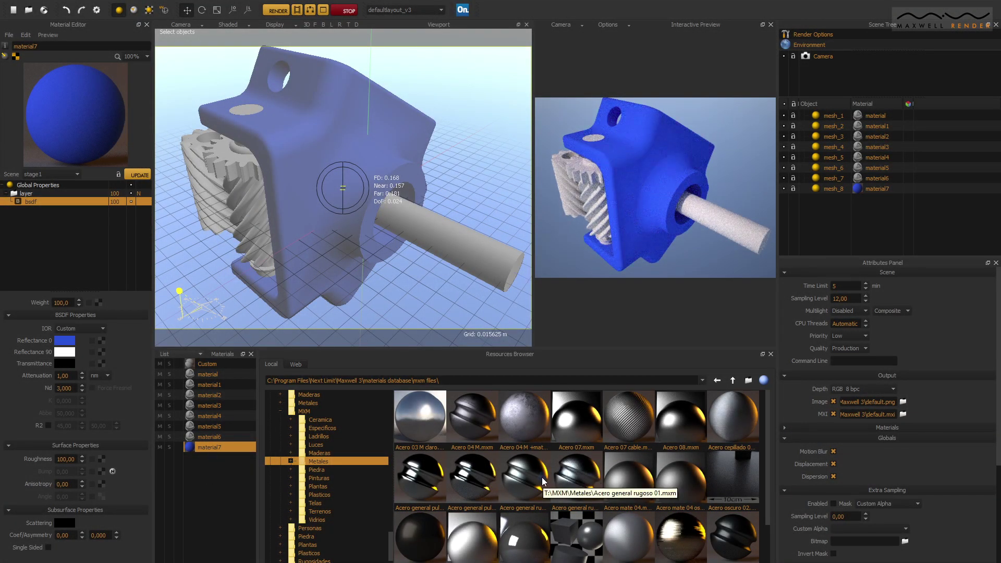
# Step: Embed Acero general rugoso 01 in the scene and apply it to mesh_8
pyautogui.moveTo(544, 481); pyautogui.dragTo(318, 449)
pyautogui.click(443, 293)
pyautogui.moveTo(840, 205); pyautogui.dragTo(871, 189)
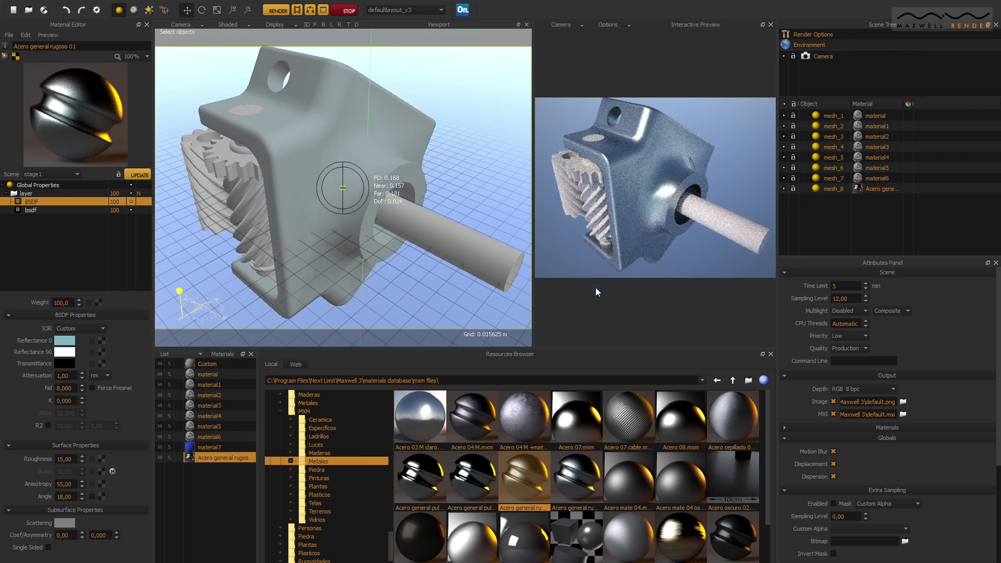
pyautogui.keyDown('alt'); pyautogui.moveTo(365, 262); pyautogui.dragTo(358, 265); pyautogui.keyUp('alt')
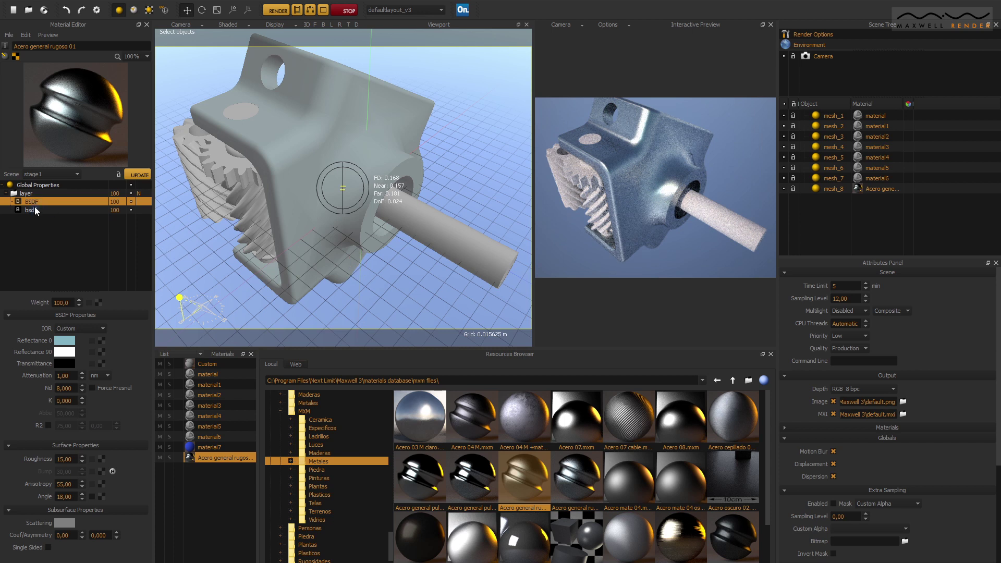
# Step: Add a new Layer 2 on top of the Acero general rugoso 01 material's layer stack
pyautogui.click(51, 193)
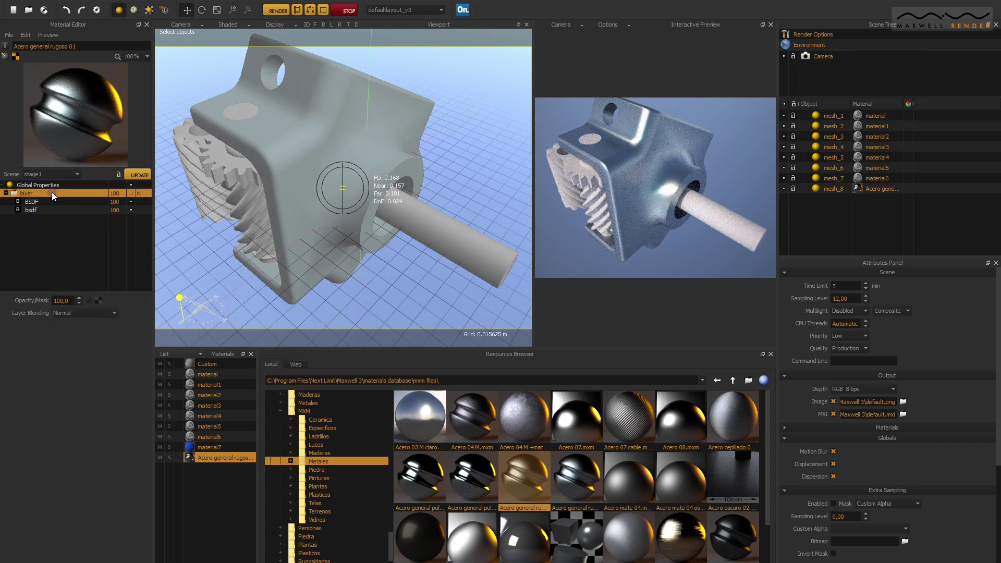
pyautogui.rightClick(62, 236)
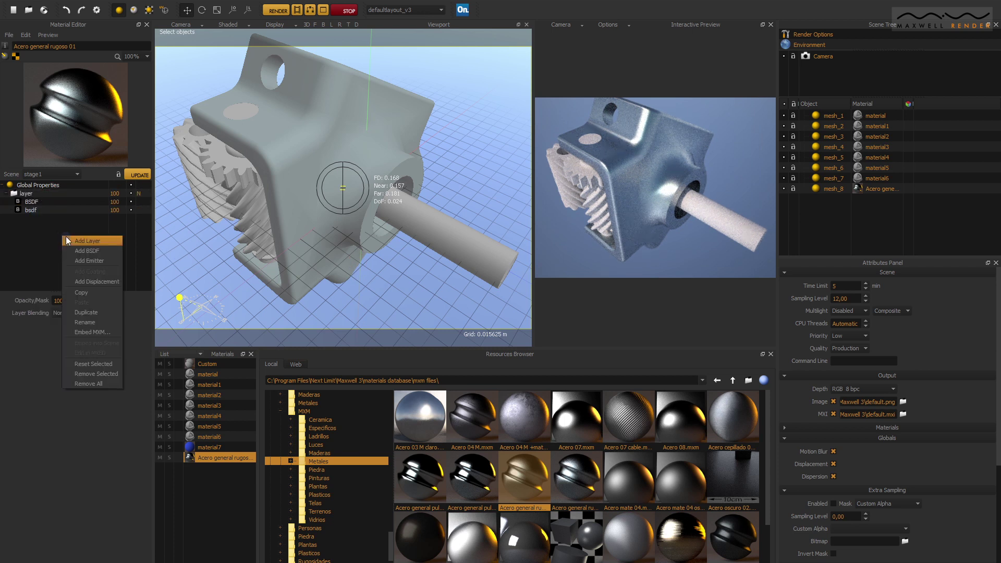
pyautogui.click(89, 241)
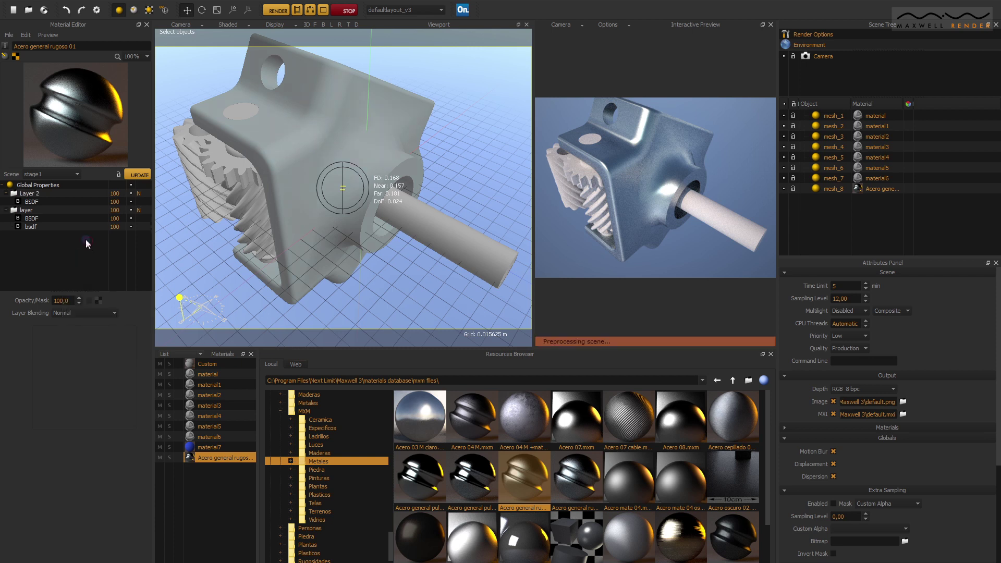
# Step: Set Layer 2's BSDF Reflectance 0 colour to red
pyautogui.click(47, 202)
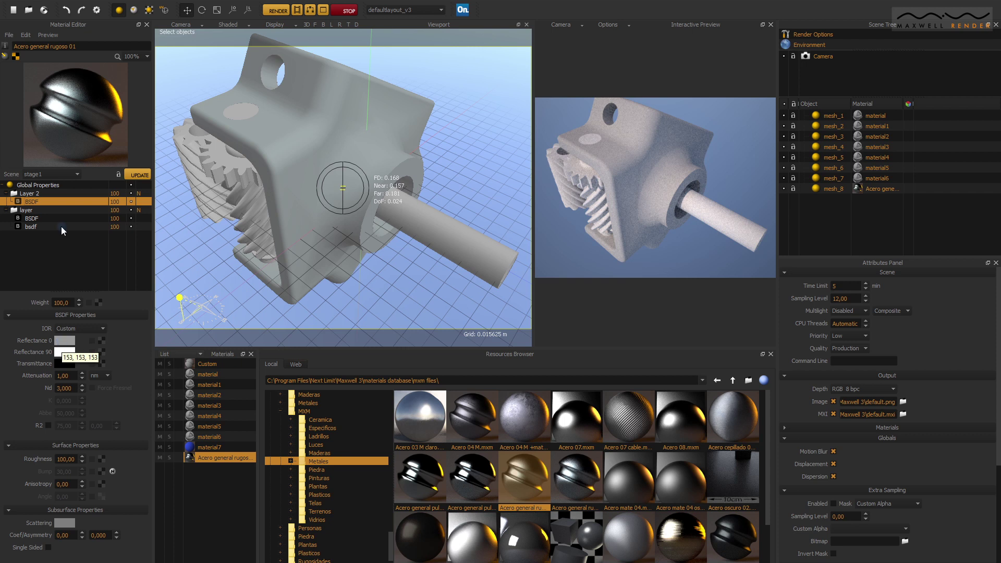
pyautogui.click(67, 342)
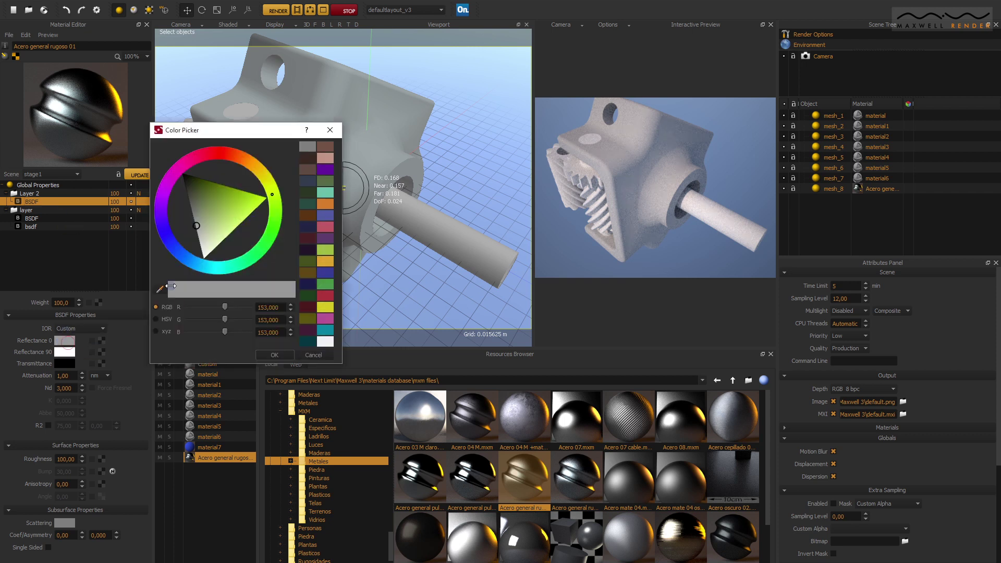
pyautogui.click(223, 155)
pyautogui.click(219, 186)
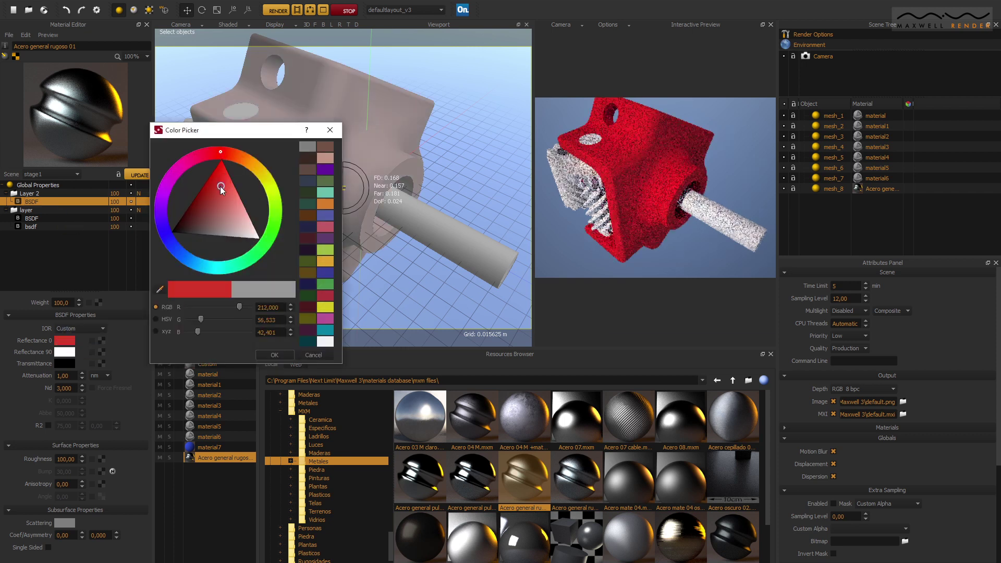
pyautogui.click(267, 358)
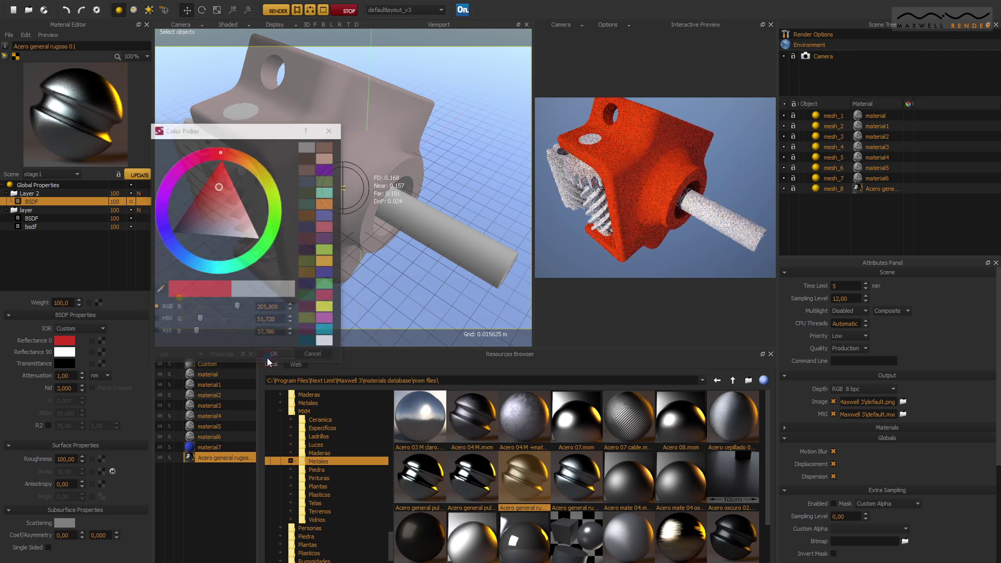
pyautogui.click(71, 194)
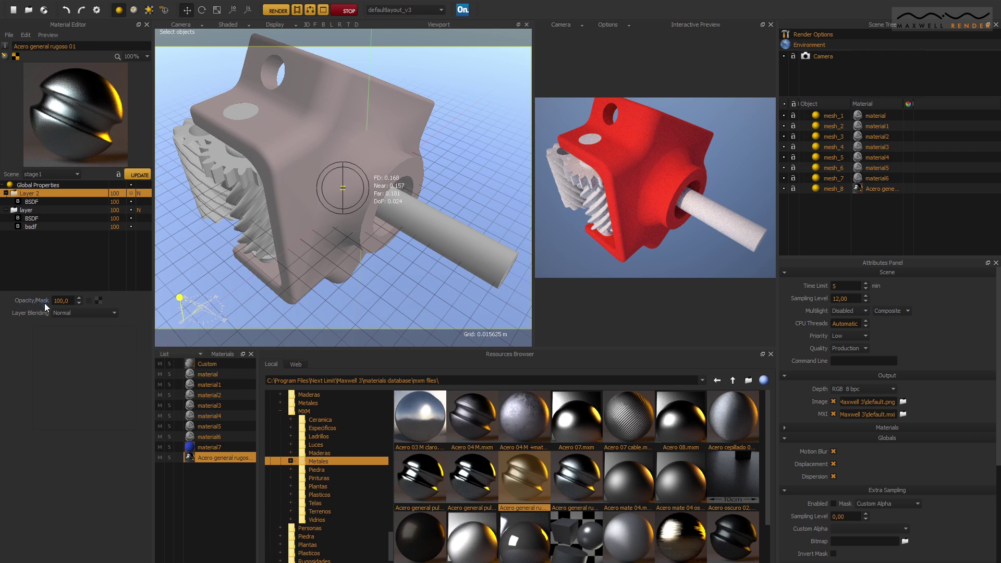
# Step: Mask Layer 2 with a new Checker procedural texture for red and steel checks
pyautogui.click(97, 300)
pyautogui.click(190, 352)
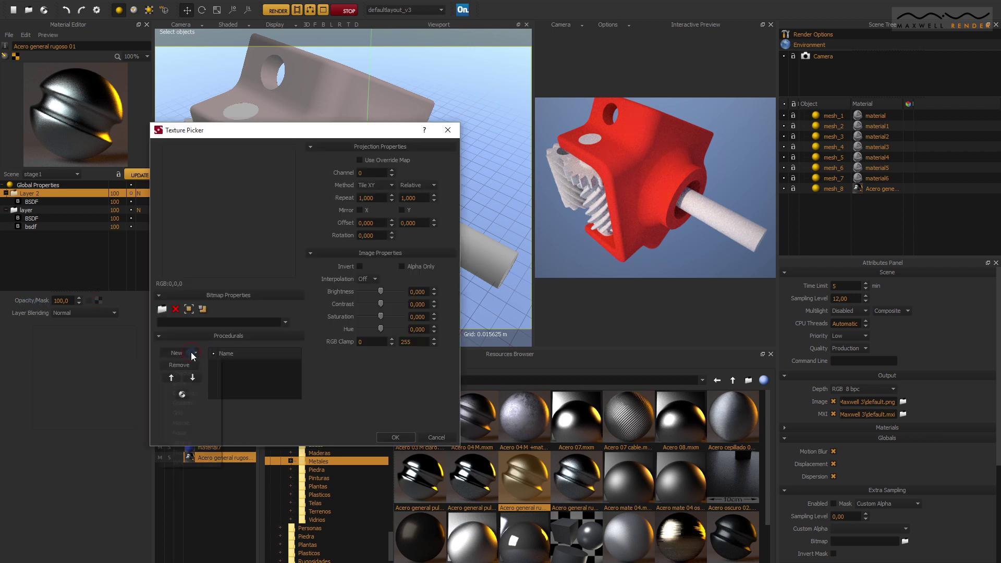
pyautogui.click(190, 373)
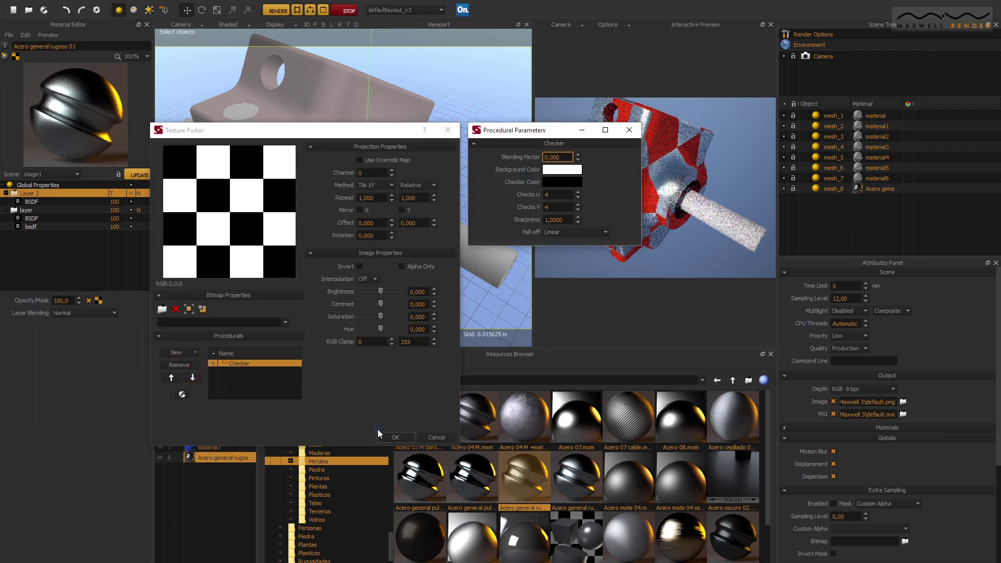
pyautogui.click(395, 437)
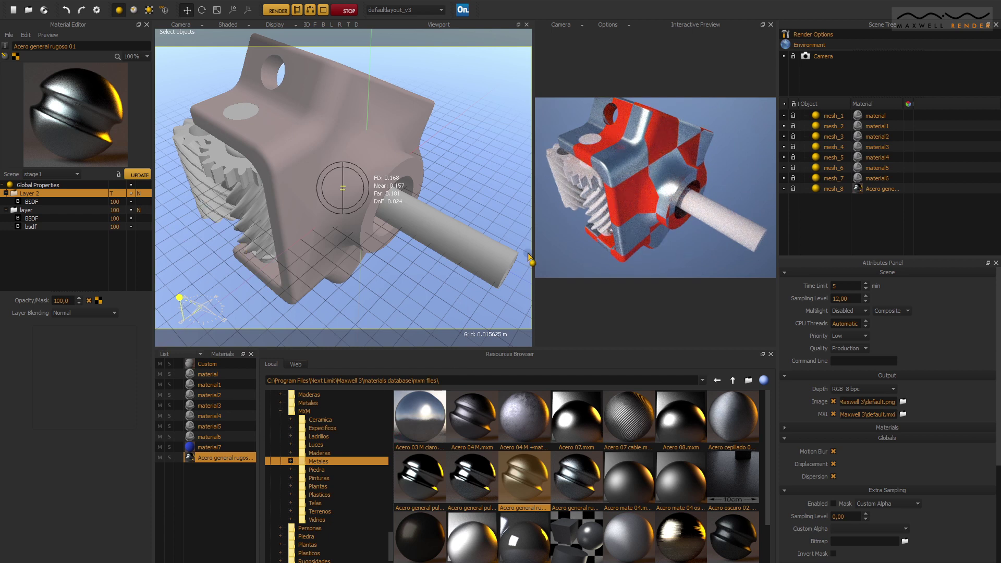
# Step: Orbit to face the housing's front and switch the material preview scene from stage1 to leaf
pyautogui.keyDown('alt'); pyautogui.moveTo(355, 266); pyautogui.dragTo(279, 230); pyautogui.keyUp('alt')
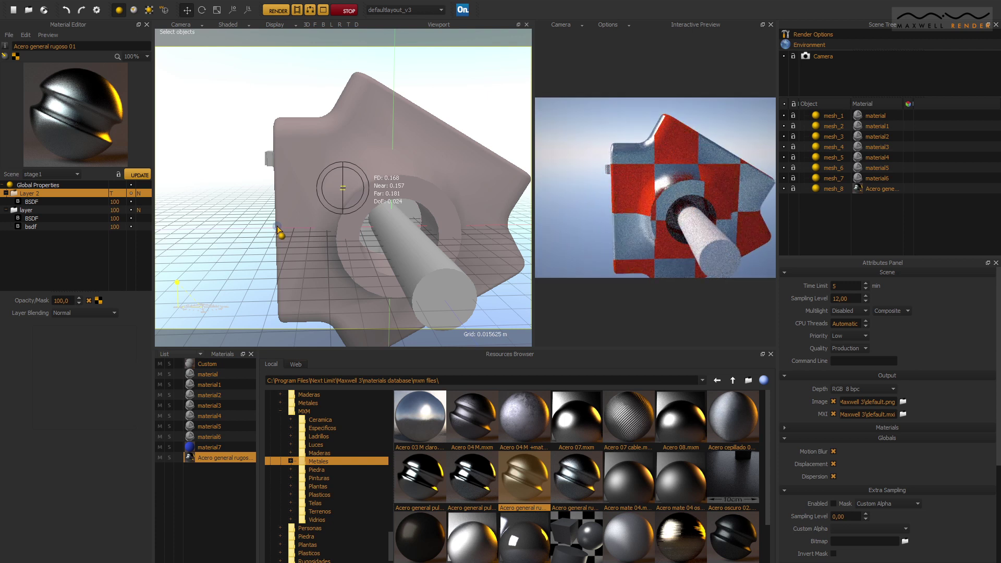
pyautogui.click(76, 176)
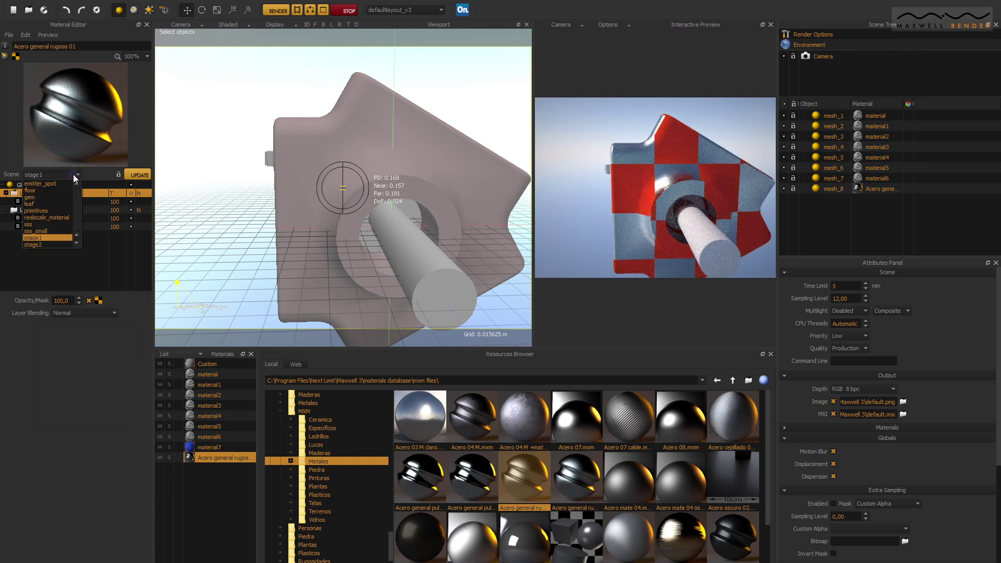
pyautogui.scroll(2, 77, 198)
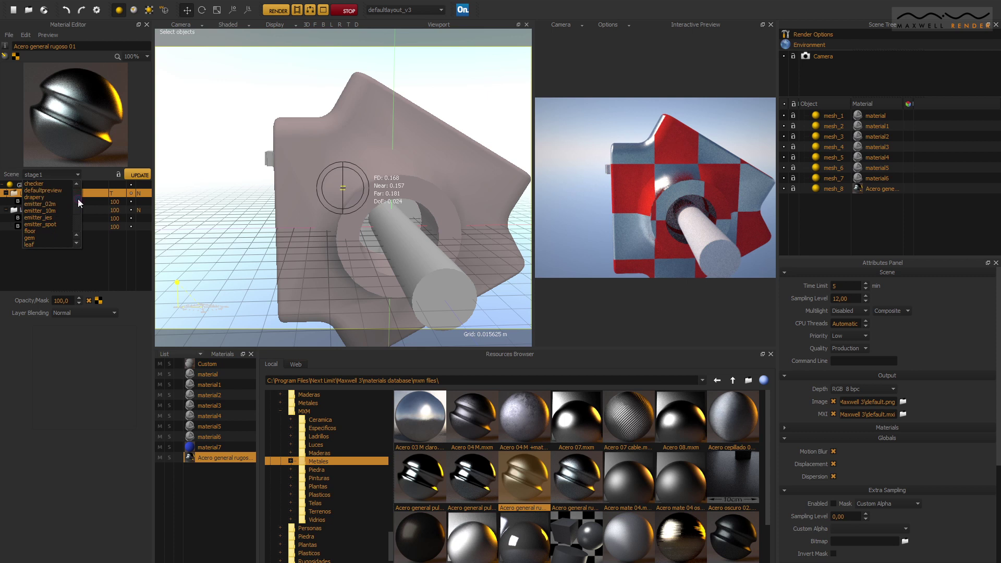
pyautogui.click(33, 243)
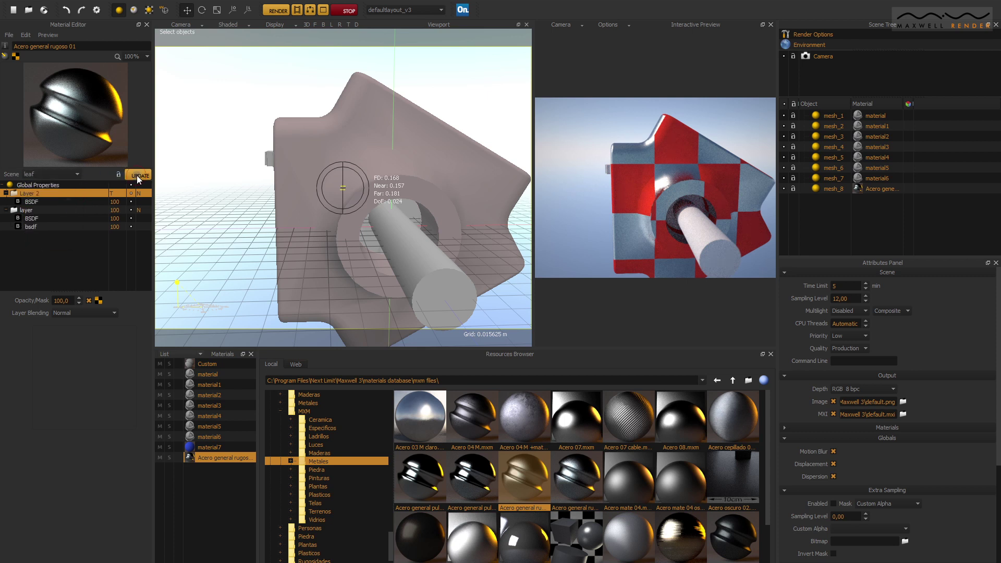
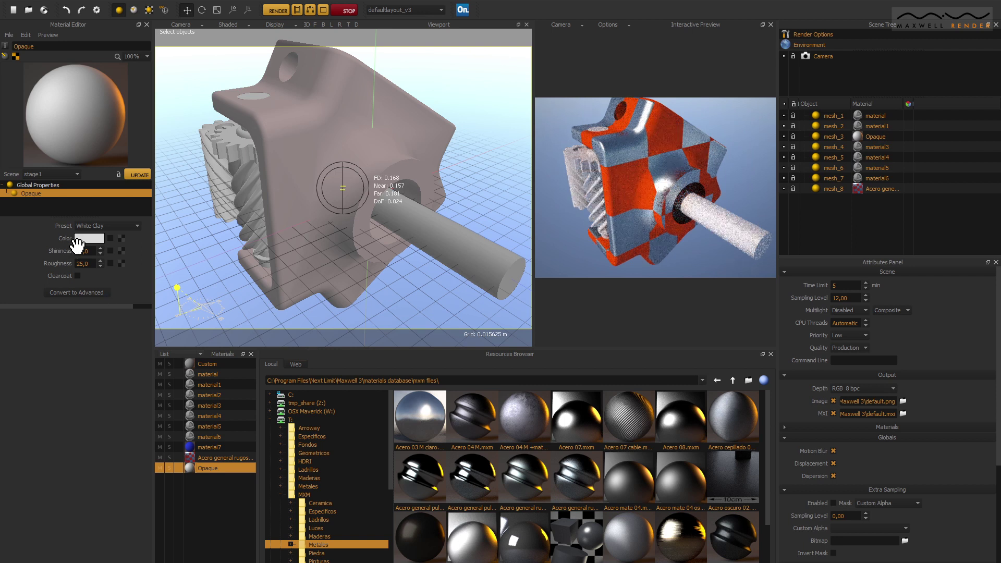
# Step: Set the shaft's Opaque material colour to orange-brown (196,131,53)
pyautogui.click(91, 239)
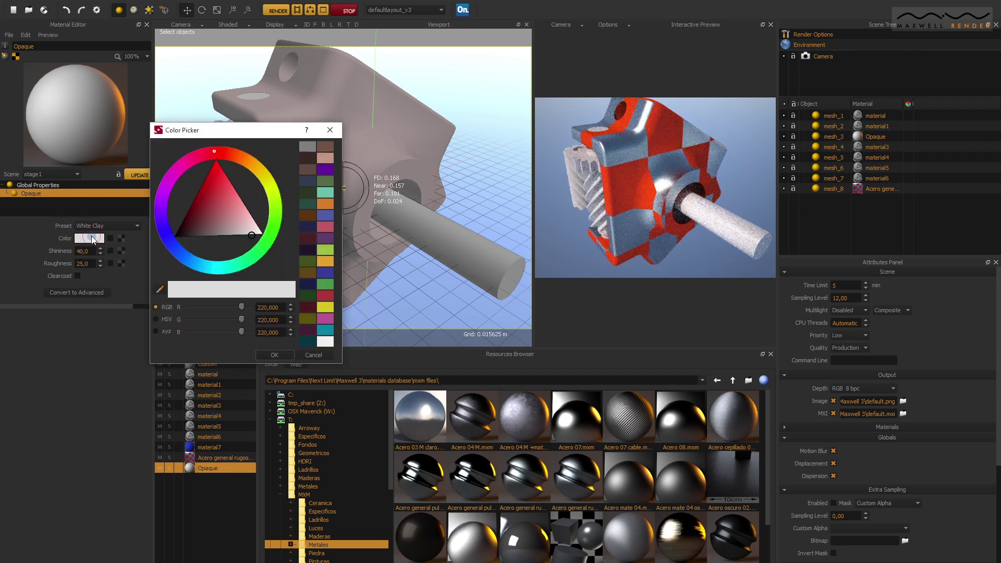
pyautogui.click(214, 191)
pyautogui.click(249, 162)
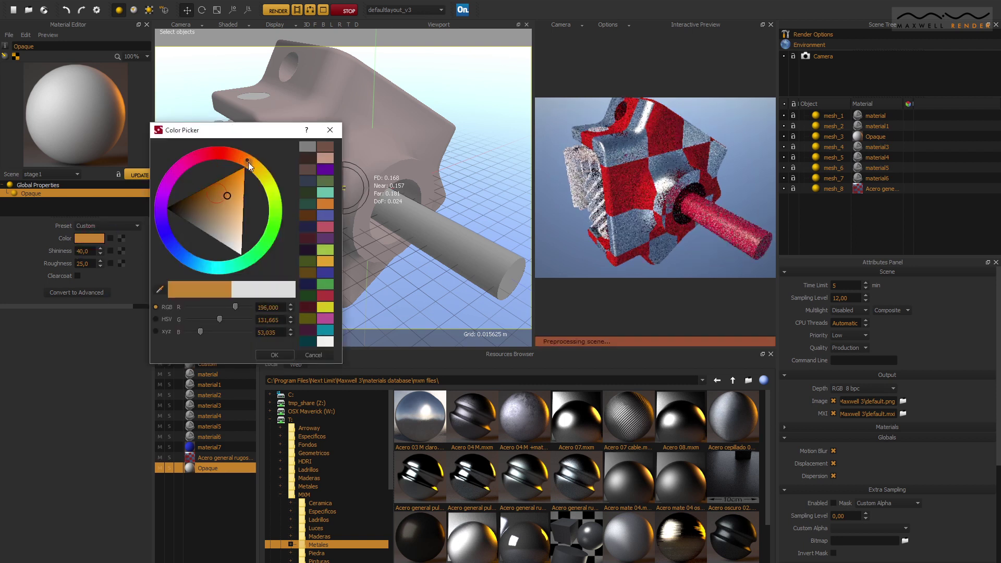
pyautogui.click(234, 193)
pyautogui.click(274, 356)
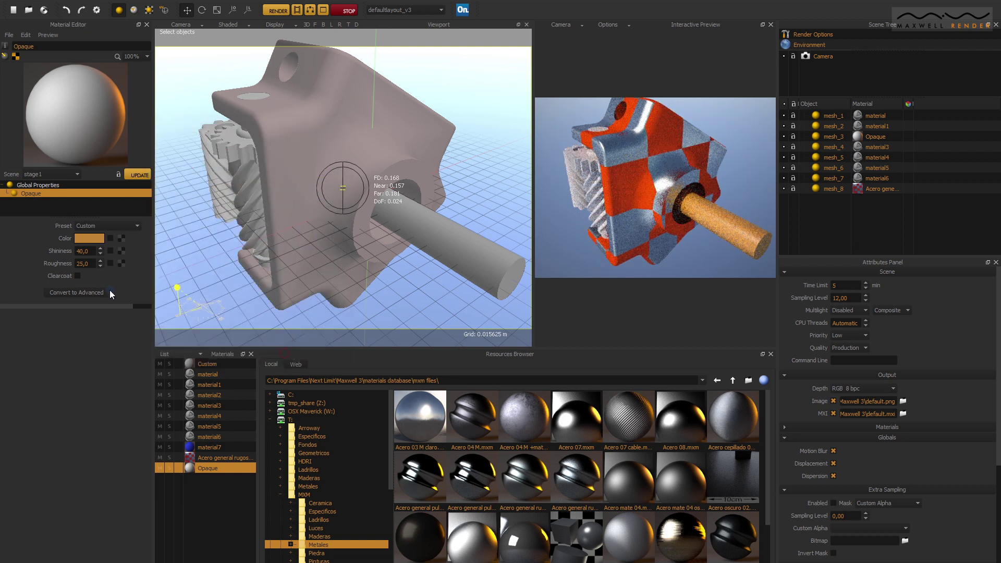
# Step: Lower the material's roughness to 15 and show its global properties
pyautogui.click(89, 264)
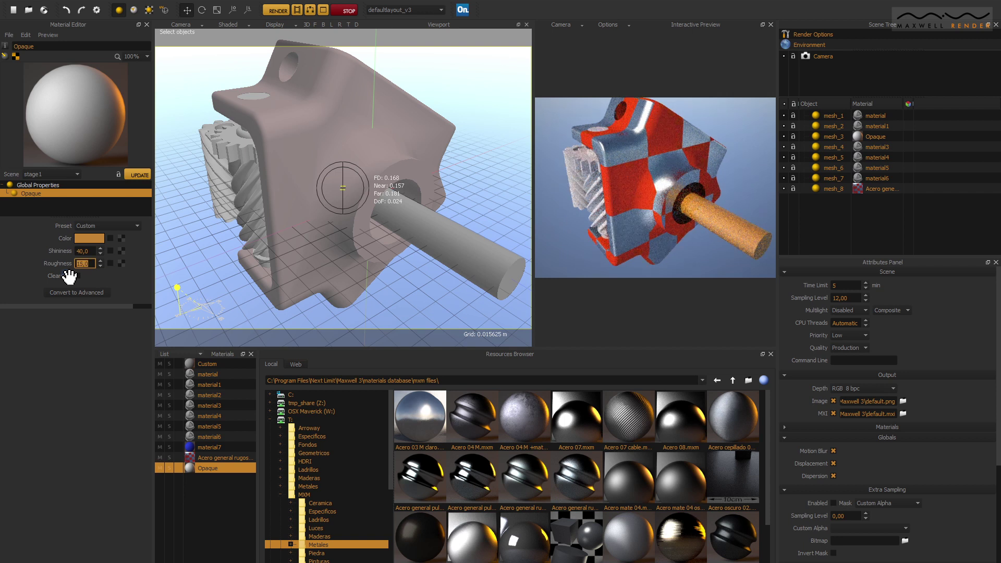
pyautogui.click(84, 251)
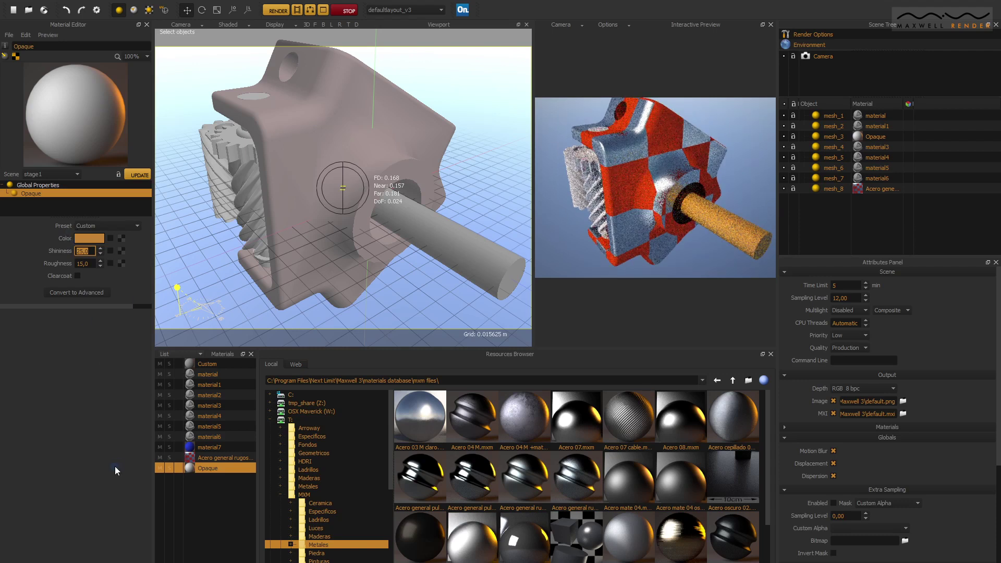
pyautogui.click(49, 185)
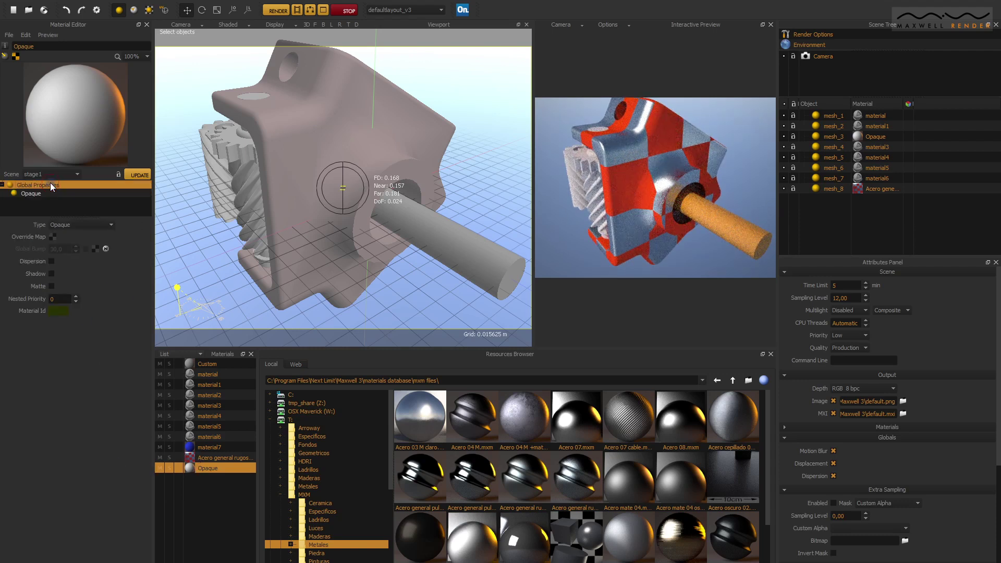
# Step: Make the shaft material a Metal using the Rough Aluminium preset (roughness 70)
pyautogui.click(97, 225)
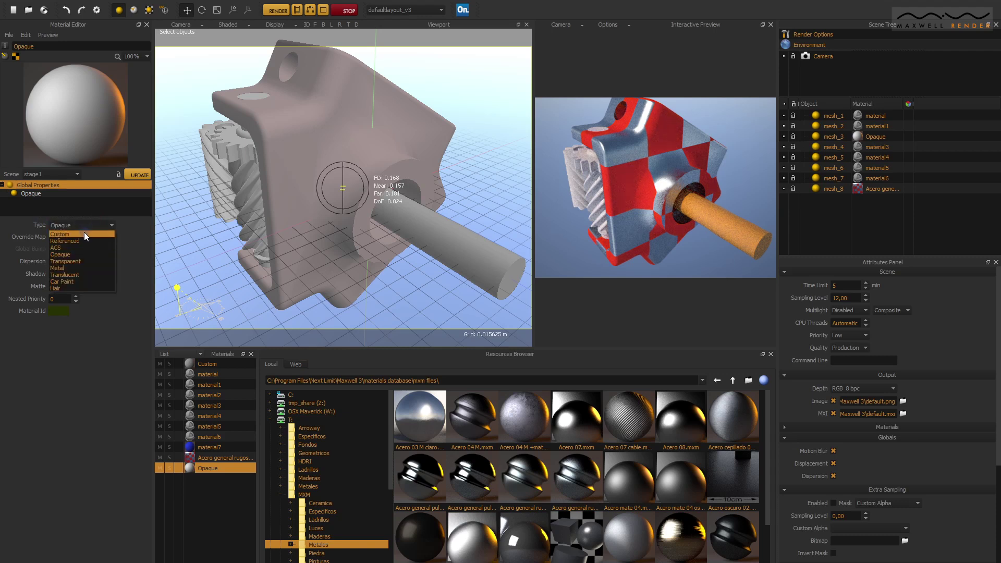
pyautogui.click(65, 267)
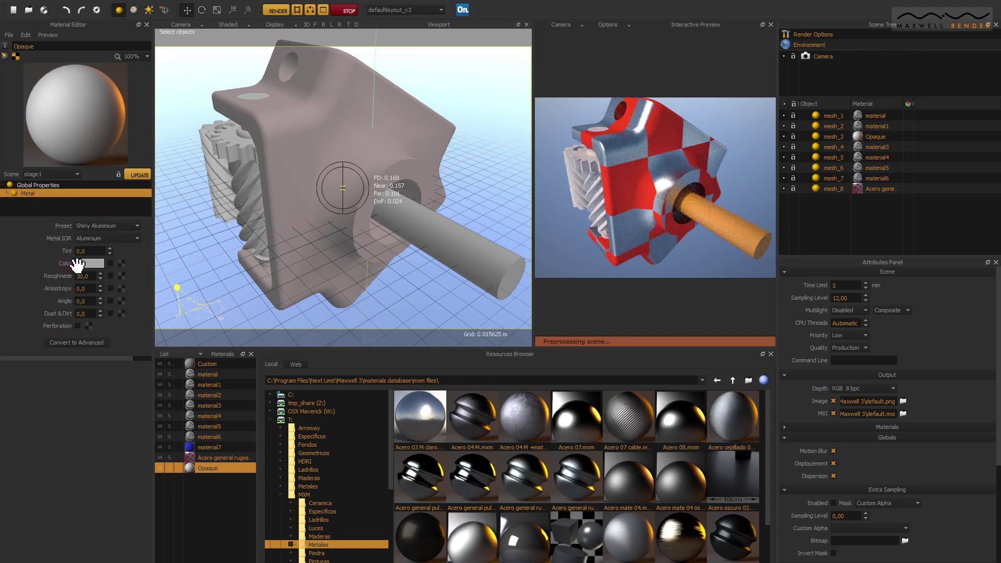
pyautogui.click(118, 227)
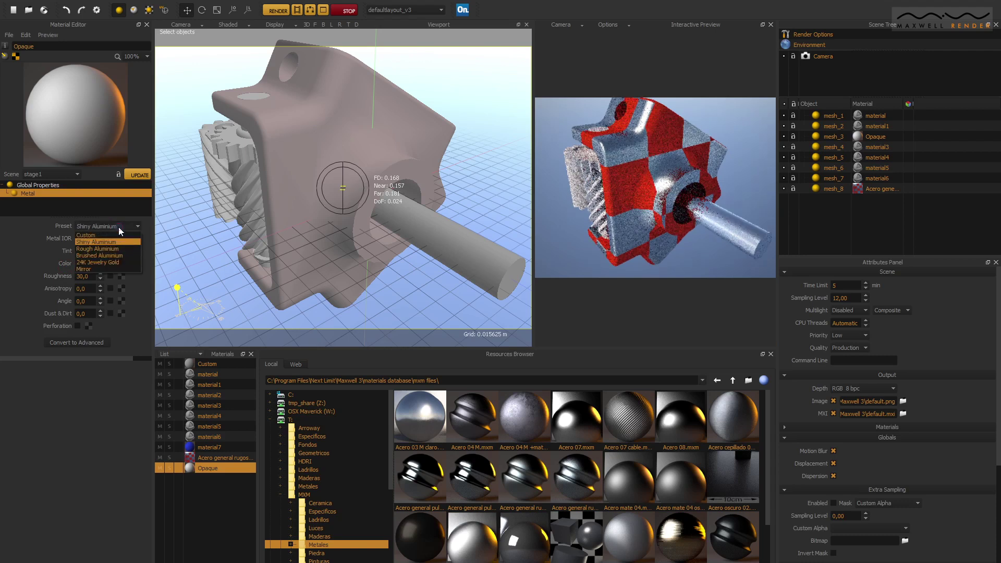
pyautogui.click(103, 248)
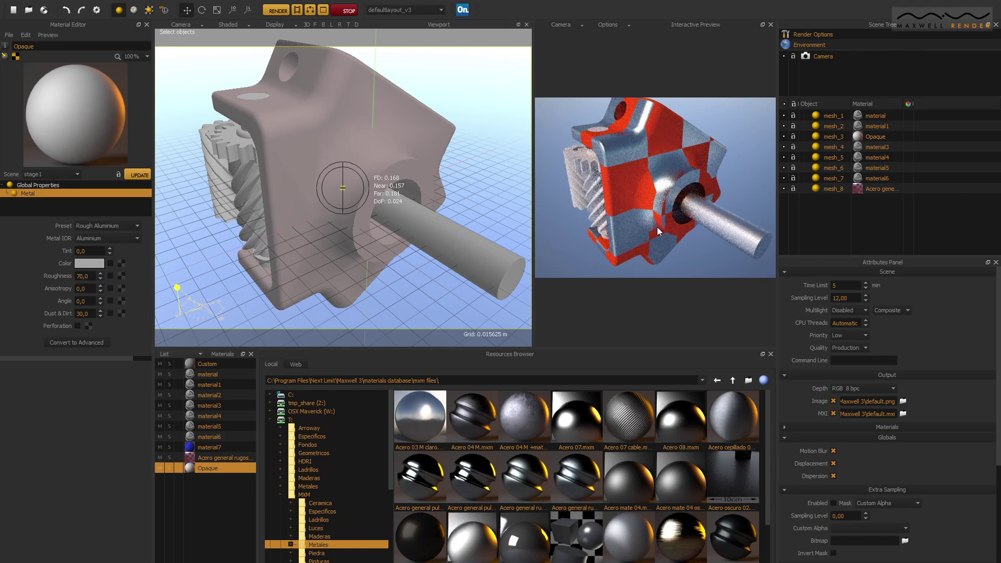
pyautogui.moveTo(336, 248)
pyautogui.keyDown('alt'); pyautogui.mouseDown()
pyautogui.moveTo(322, 232)
pyautogui.moveTo(330, 231)
pyautogui.mouseUp(); pyautogui.keyUp('alt')
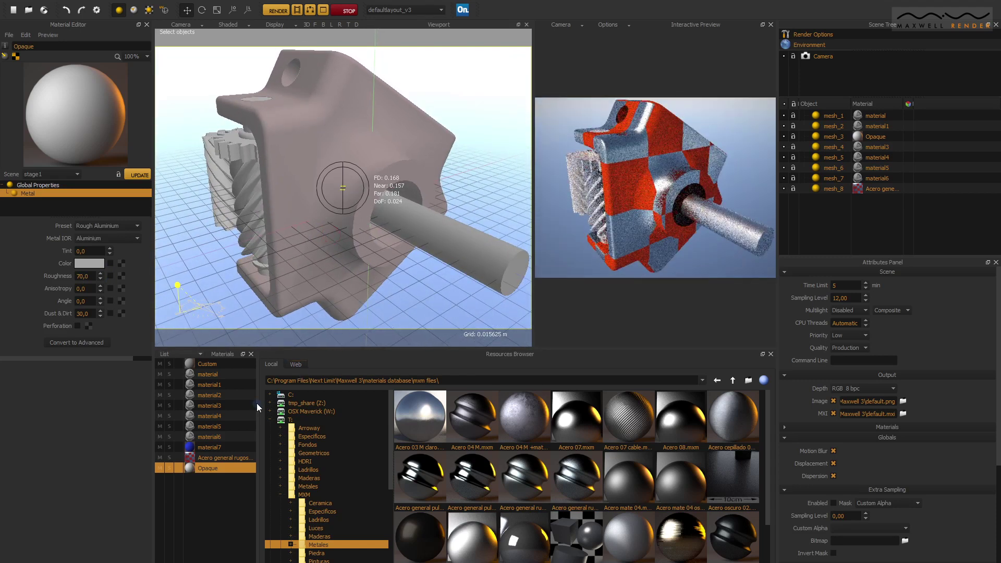
# Step: Search the online library for 'blue plastic' and add Transparent dark blue to the scene materials
pyautogui.click(297, 365)
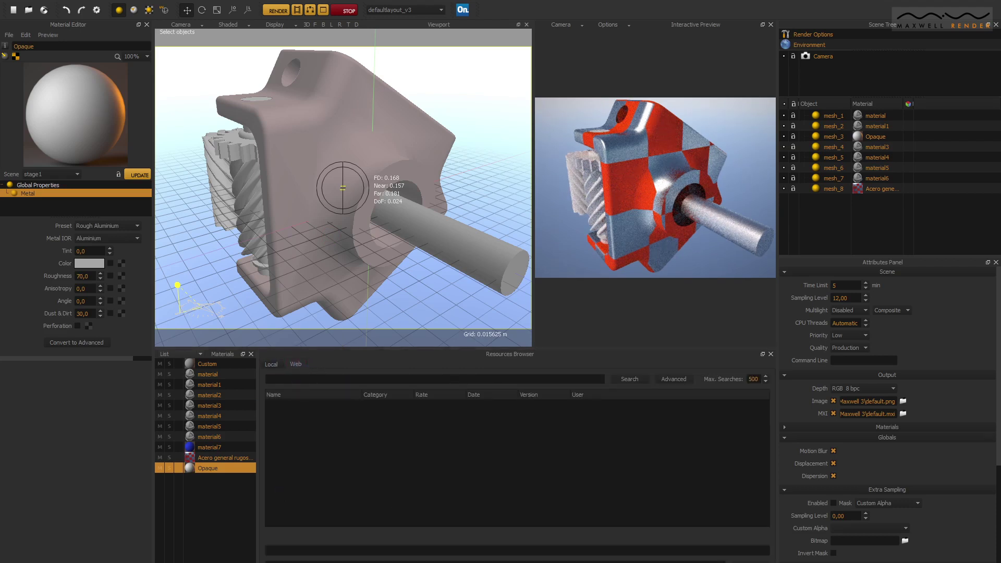
pyautogui.click(298, 379)
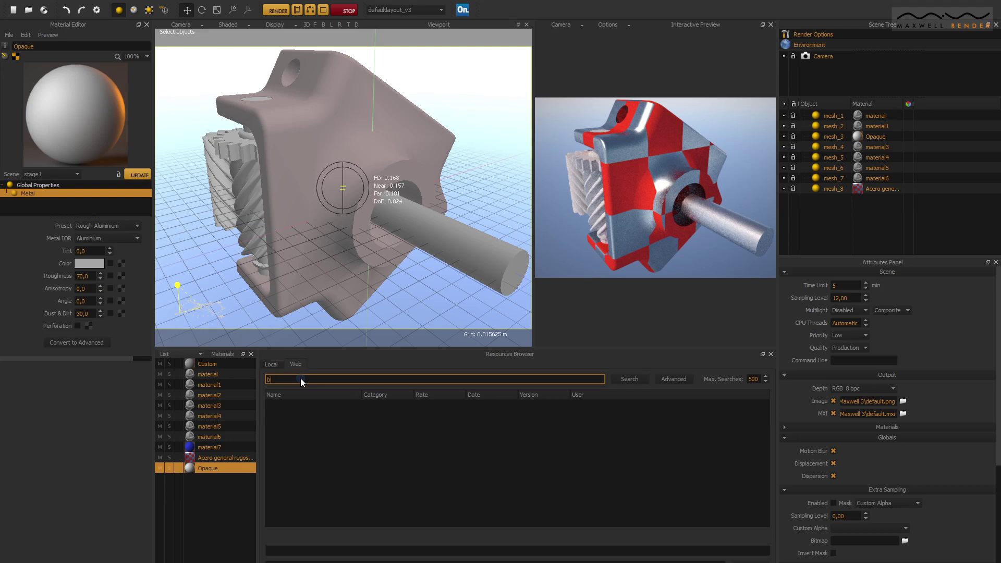
pyautogui.write('blue plastic')
pyautogui.press('Return')
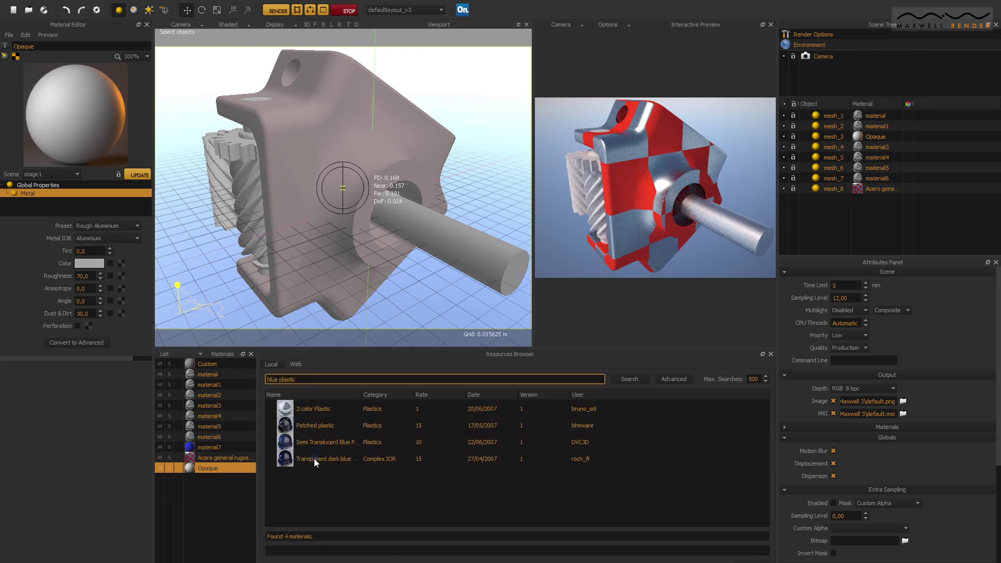
pyautogui.click(315, 459)
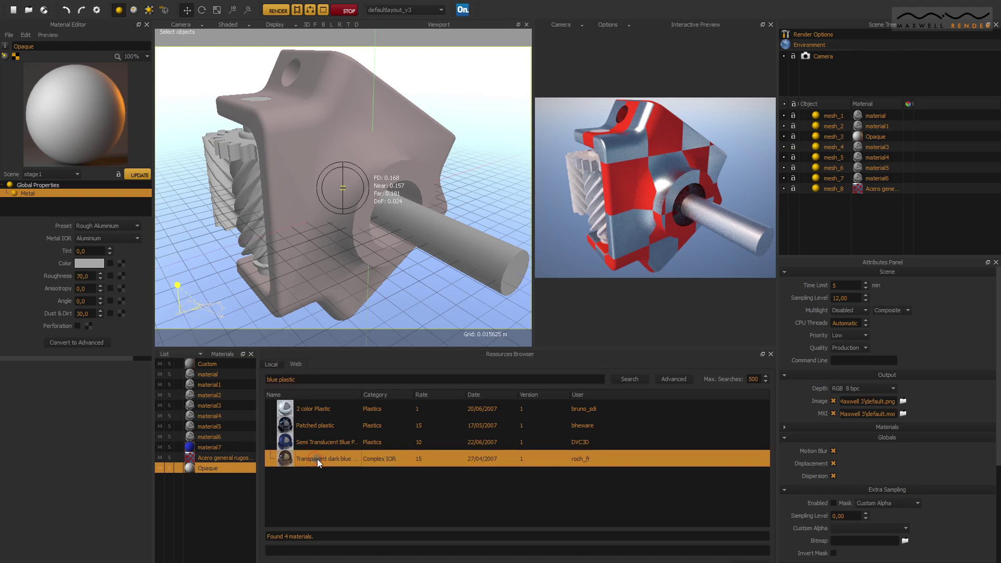
pyautogui.moveTo(281, 459); pyautogui.dragTo(221, 499)
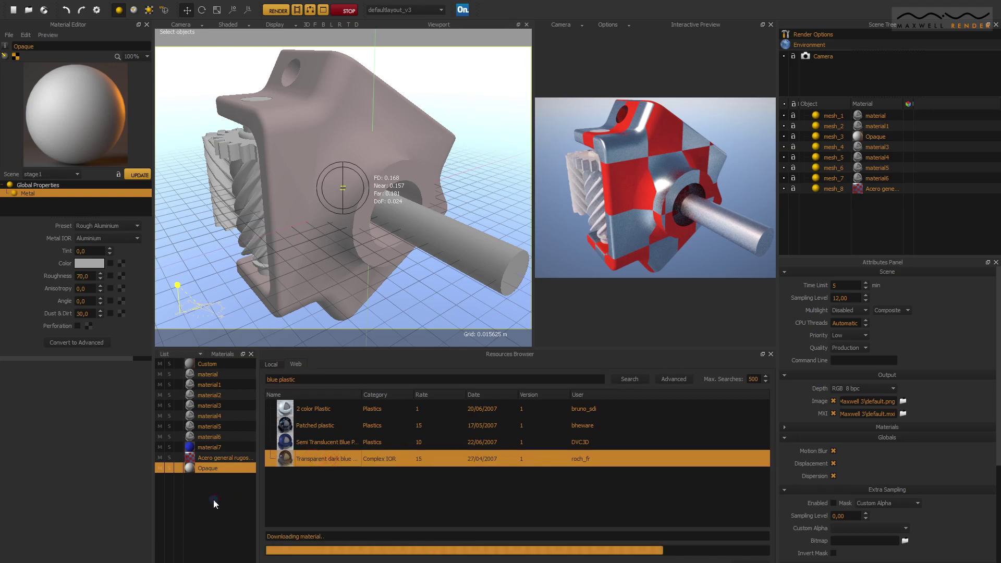
pyautogui.click(442, 295)
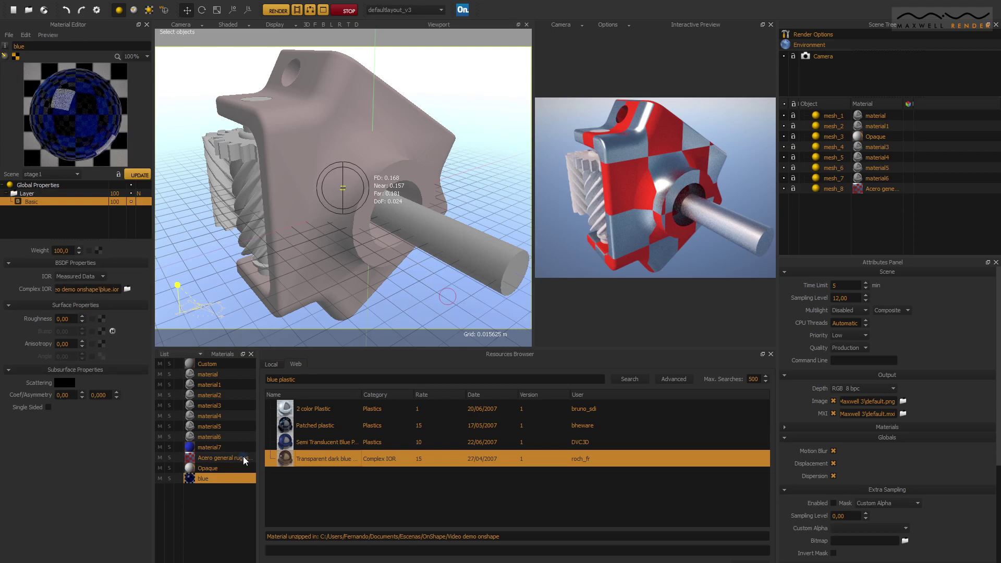
# Step: Apply the downloaded blue material to the shaft mesh_3 and check it from the front
pyautogui.moveTo(206, 479); pyautogui.dragTo(858, 138)
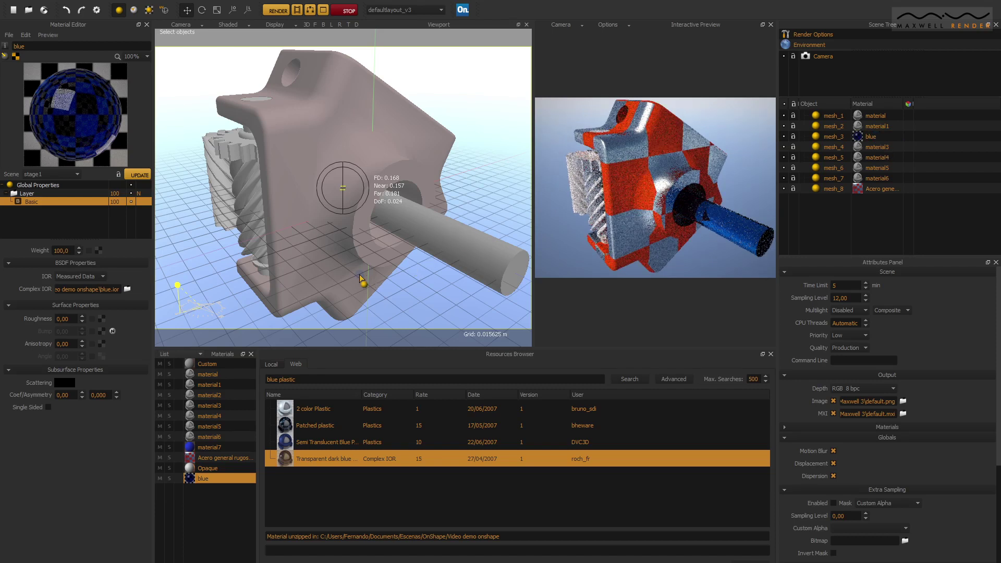
pyautogui.keyDown('alt'); pyautogui.moveTo(356, 275); pyautogui.dragTo(246, 224); pyautogui.keyUp('alt')
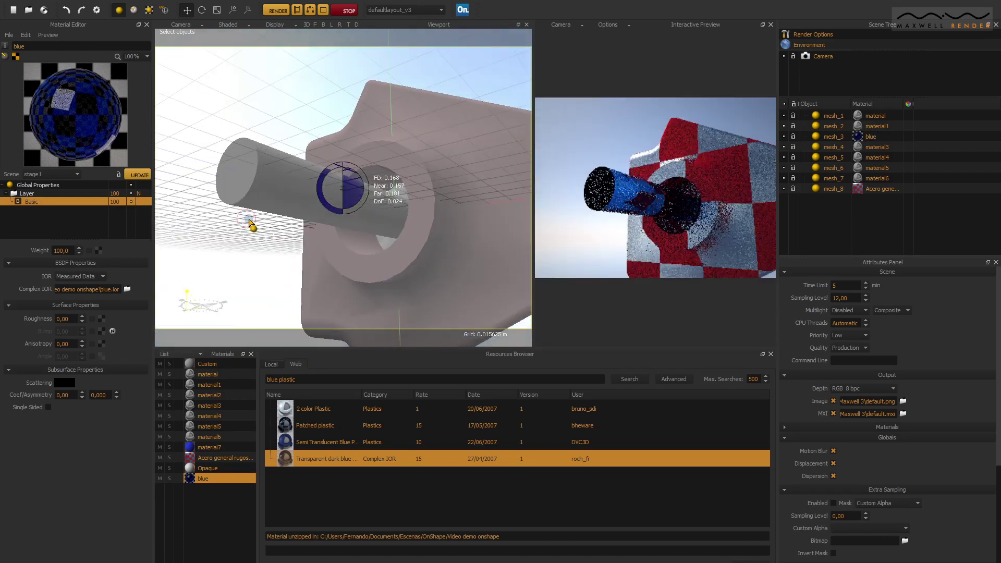
pyautogui.keyDown('alt'); pyautogui.moveTo(307, 259); pyautogui.dragTo(286, 252); pyautogui.keyUp('alt')
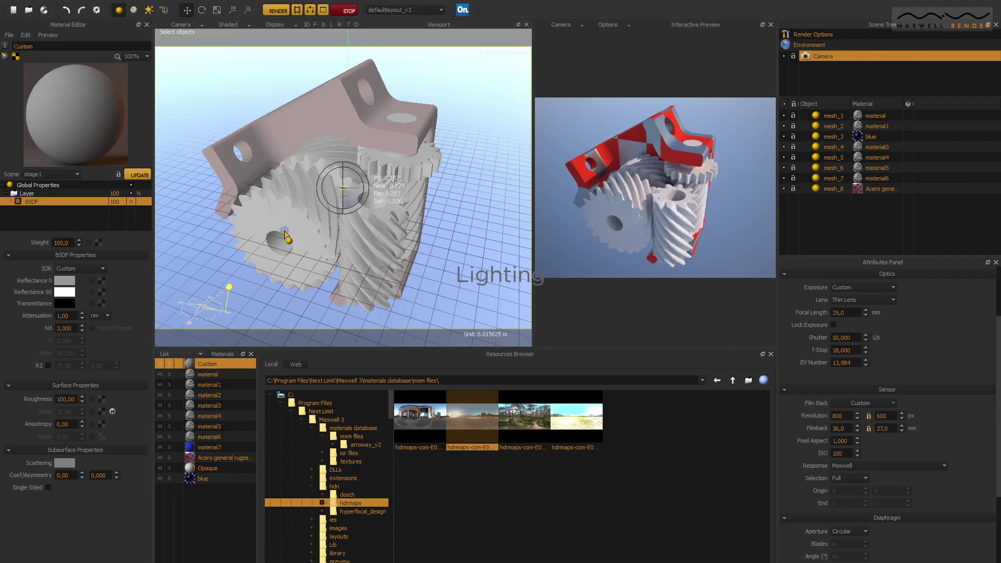
pyautogui.moveTo(362, 267)
pyautogui.keyDown('alt'); pyautogui.mouseDown()
pyautogui.moveTo(358, 259)
pyautogui.moveTo(380, 264)
pyautogui.mouseUp(); pyautogui.keyUp('alt')
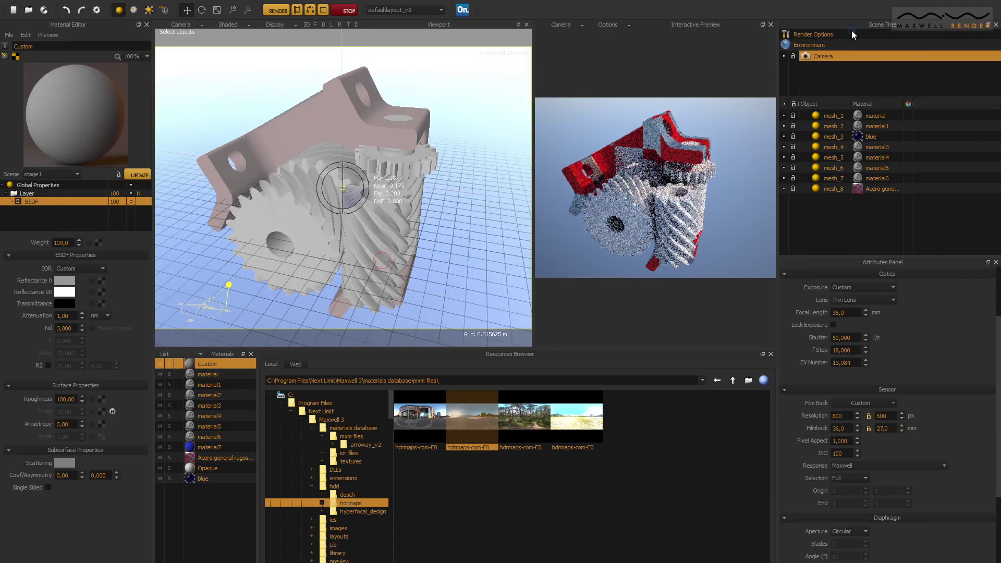
# Step: Set the environment to Sky with a Constant Dome sky type
pyautogui.click(804, 46)
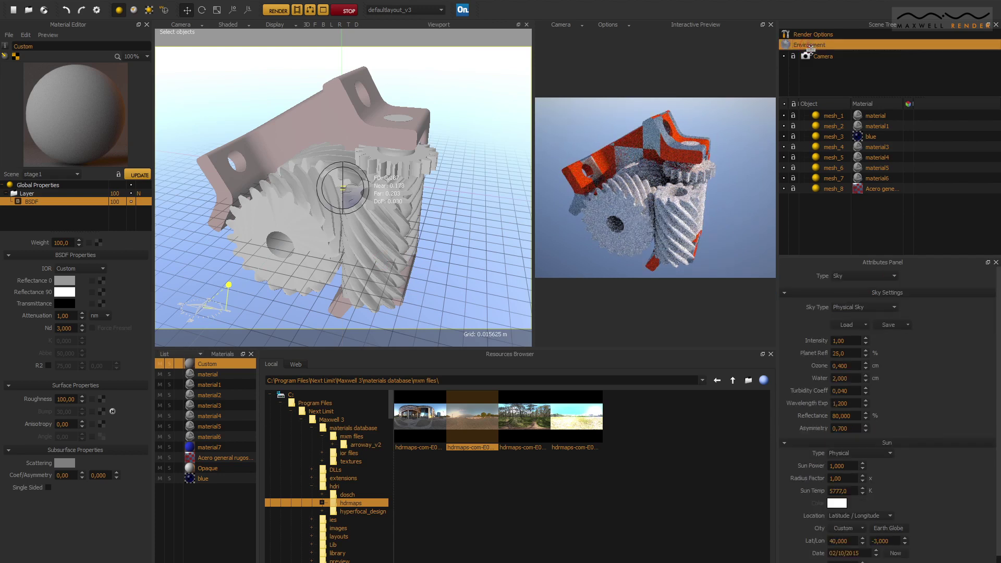
pyautogui.click(884, 273)
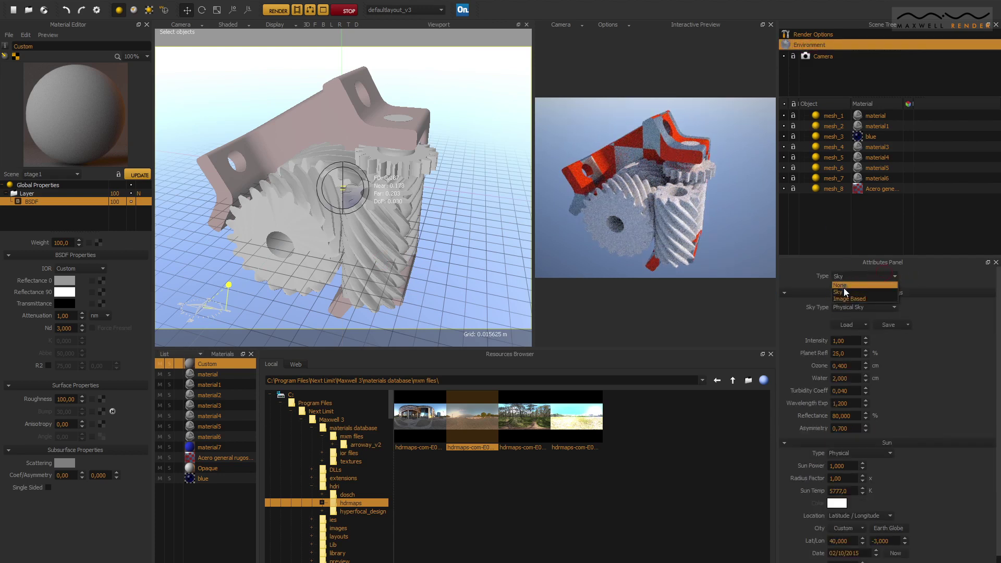
pyautogui.click(866, 293)
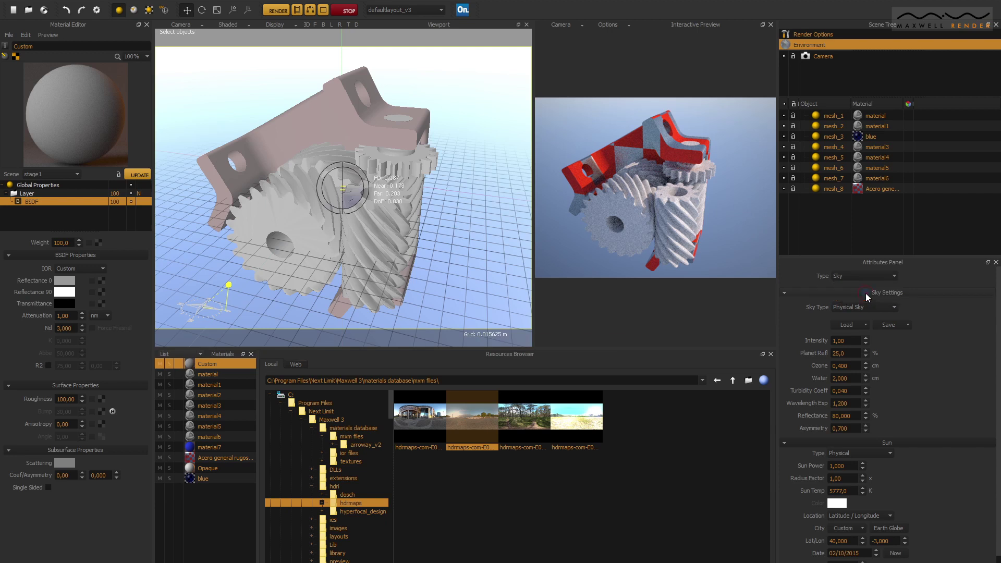
pyautogui.click(878, 309)
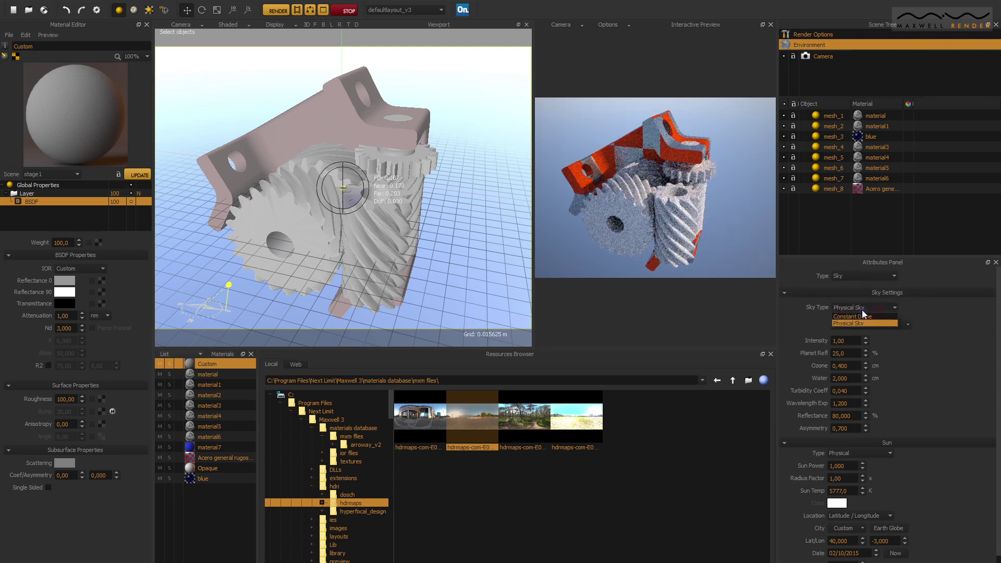
pyautogui.click(859, 315)
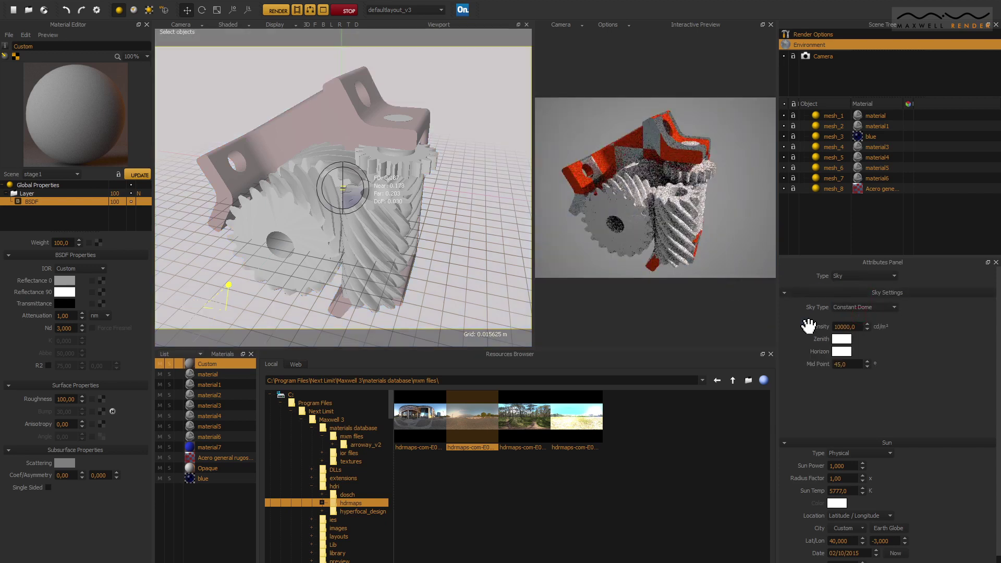
# Step: Tint the horizon light blue (126,185,200), then switch the sky type to Physical Sky
pyautogui.click(842, 352)
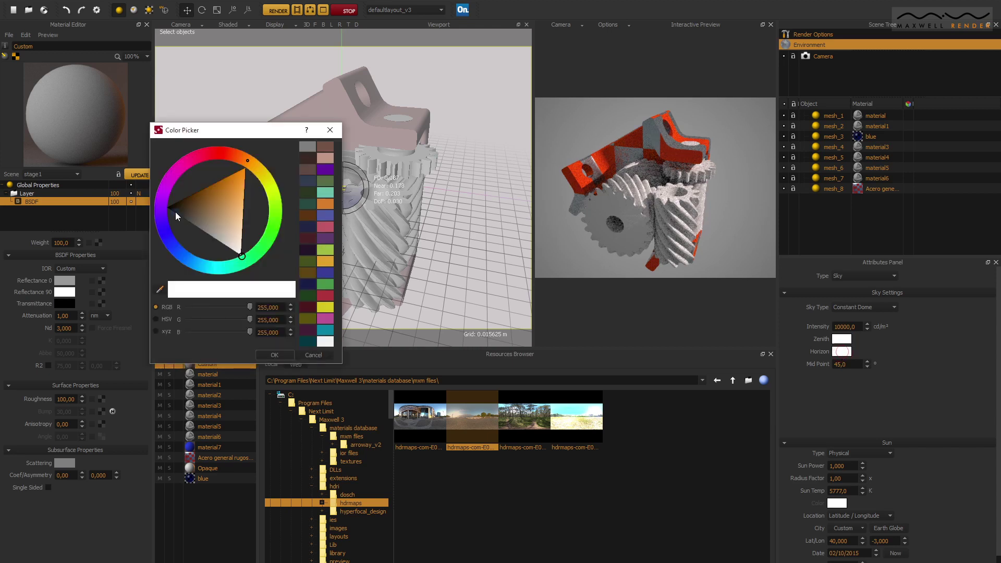
pyautogui.click(218, 155)
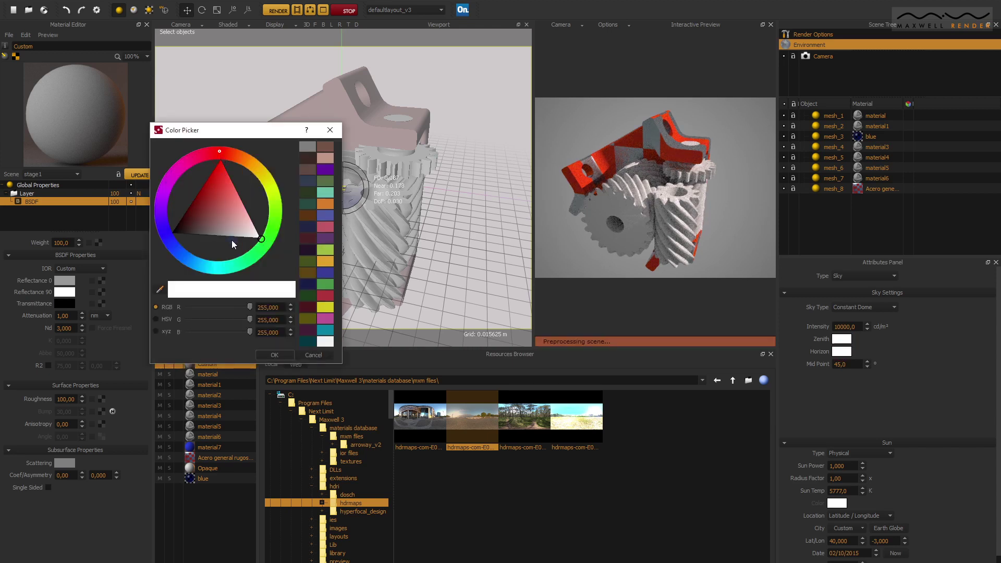
pyautogui.click(232, 265)
pyautogui.click(207, 266)
pyautogui.click(208, 205)
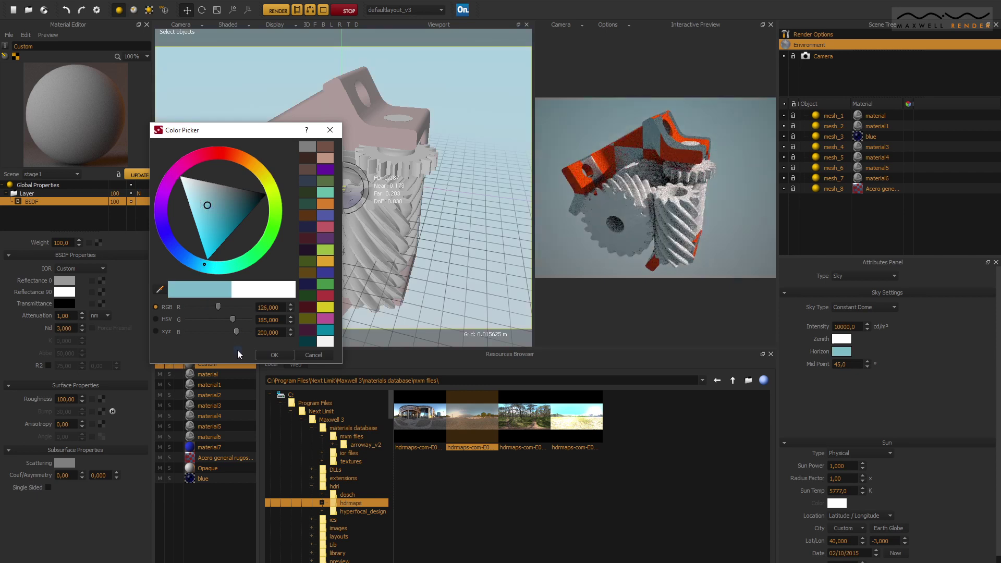
pyautogui.click(271, 355)
pyautogui.click(868, 308)
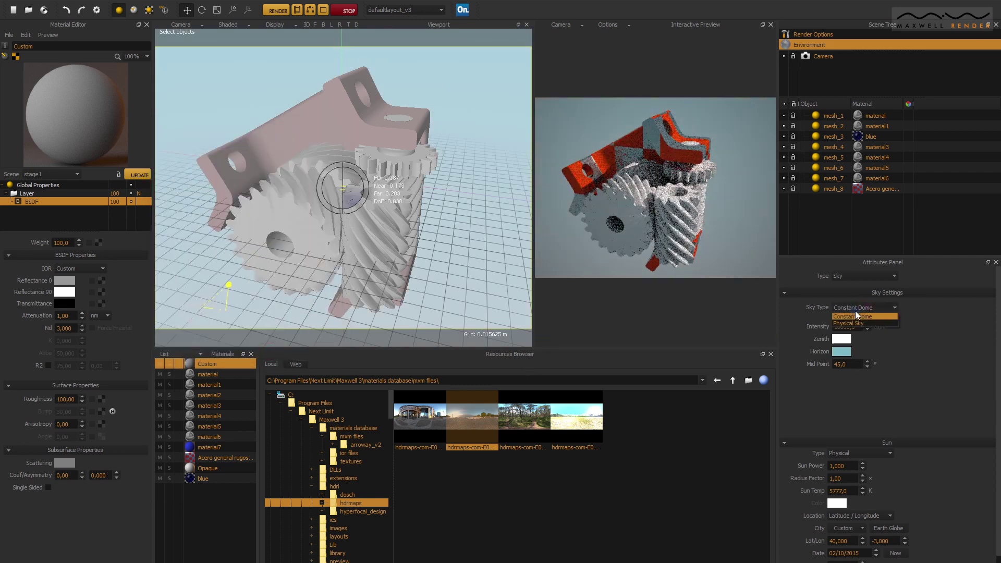
pyautogui.click(851, 323)
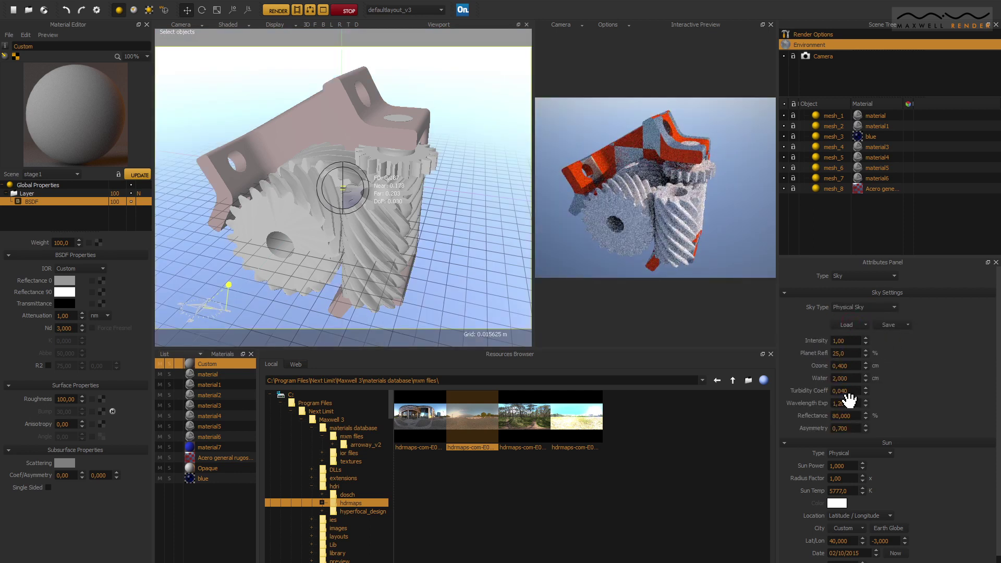
# Step: Try ozone 1,4 and 3,4 before restoring 0,4; try turbidity 1 before returning to 0,04
pyautogui.doubleClick(850, 366)
pyautogui.write('1,4')
pyautogui.press('Return')
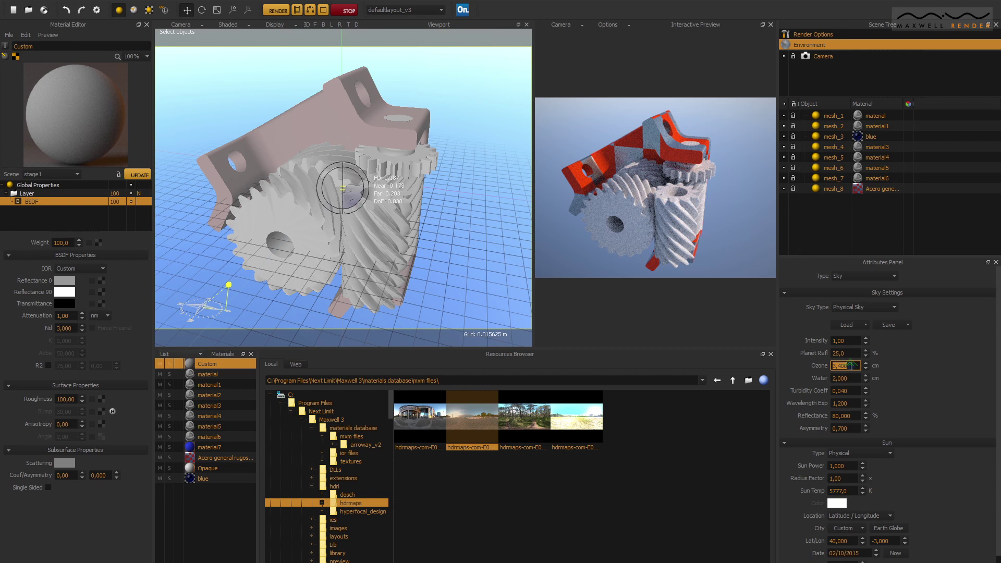
pyautogui.write('3,4')
pyautogui.press('Return')
pyautogui.write('0,4')
pyautogui.press('Return')
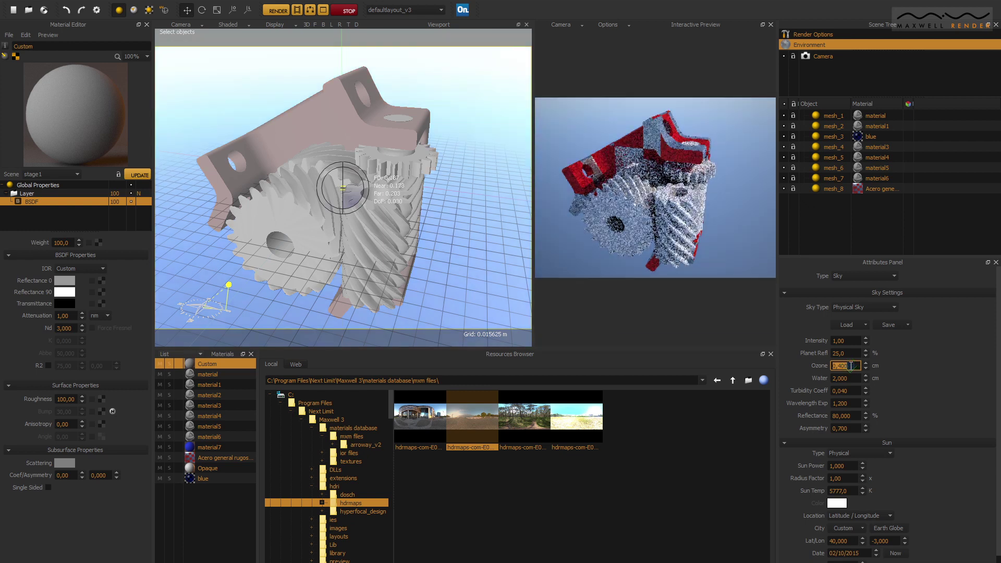
pyautogui.doubleClick(845, 390)
pyautogui.write('1')
pyautogui.press('Return')
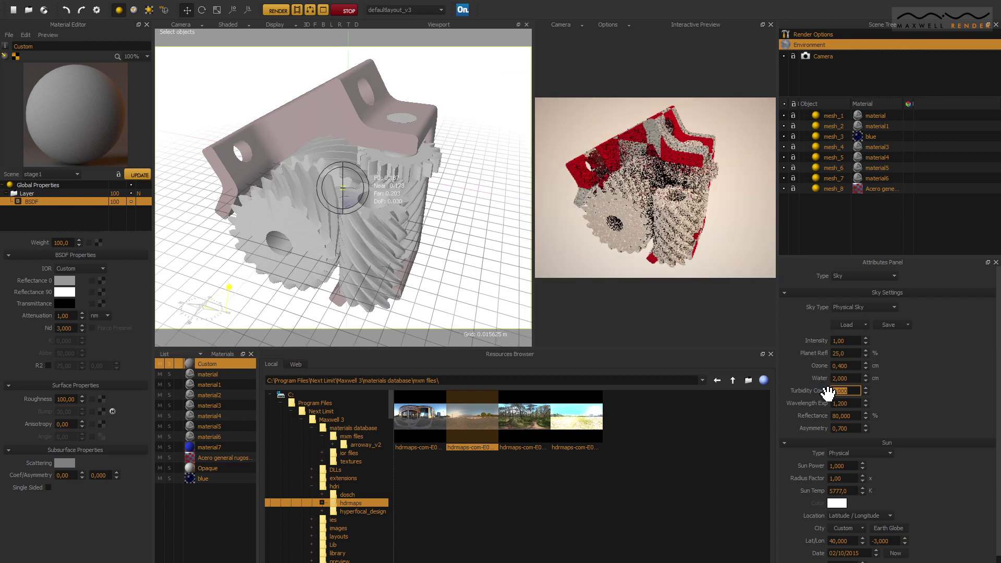
pyautogui.moveTo(820, 386); pyautogui.dragTo(831, 391)
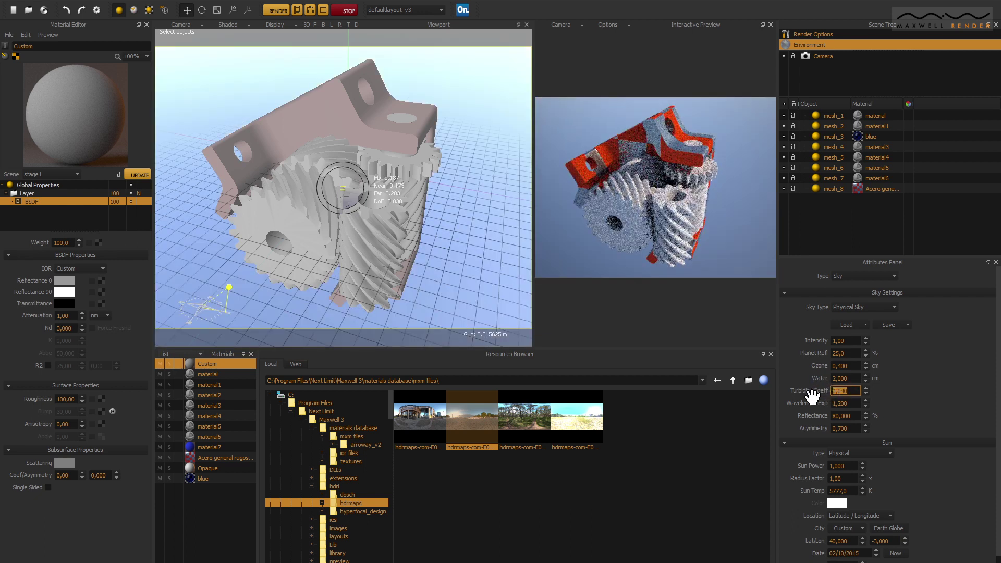
# Step: Try a sun radius factor of 15, then return it to 1
pyautogui.scroll(-1, 917, 478)
pyautogui.click(812, 469)
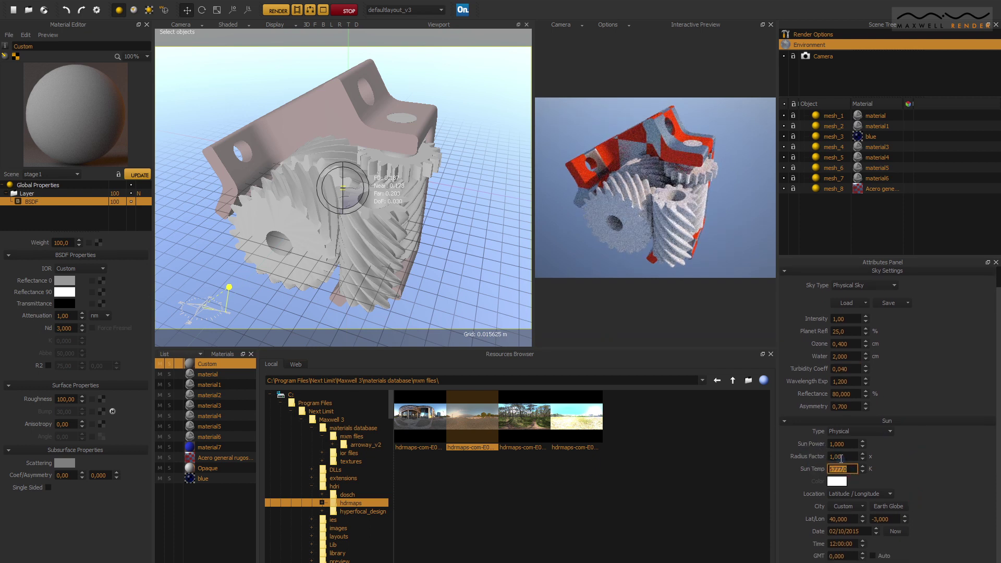
pyautogui.click(793, 456)
pyautogui.write('15')
pyautogui.press('Return')
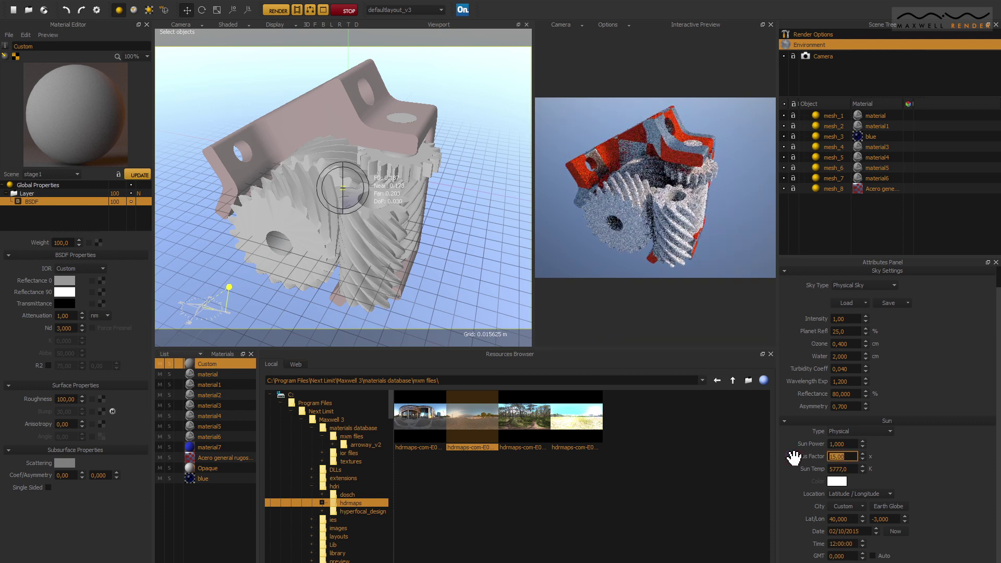
pyautogui.write('1')
pyautogui.press('Return')
# Step: Try a 3800 K sun temperature, restore 5777 K, and enter 81 as the time of day
pyautogui.click(845, 469)
pyautogui.write('3800')
pyautogui.press('Return')
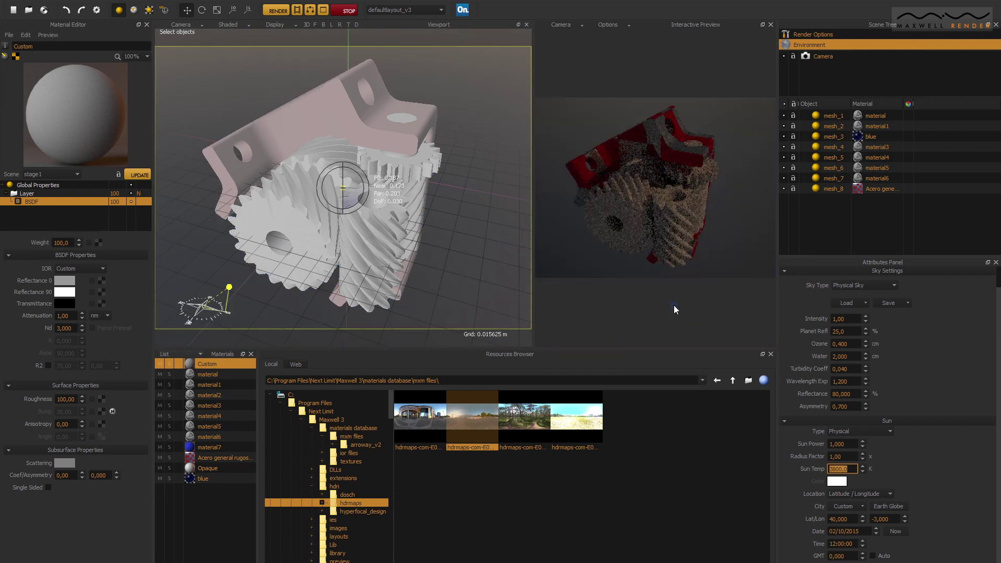
pyautogui.moveTo(645, 259); pyautogui.dragTo(619, 263)
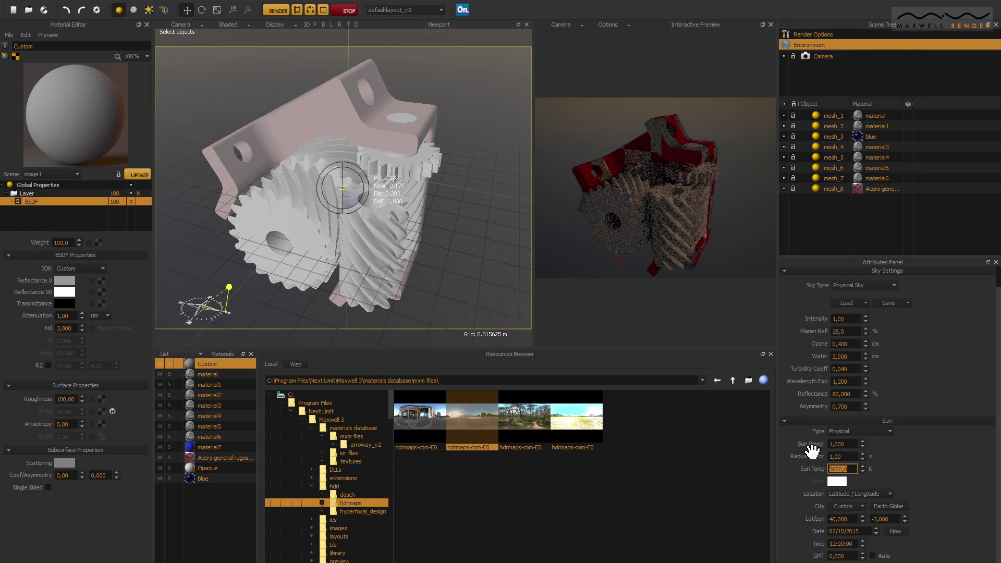
pyautogui.click(849, 470)
pyautogui.write('5777')
pyautogui.press('Return')
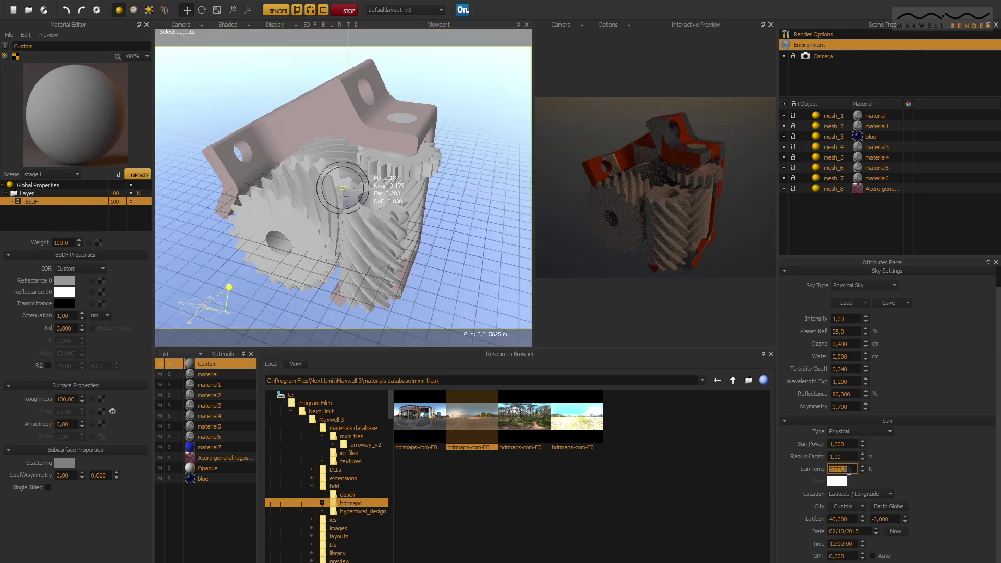
pyautogui.click(837, 544)
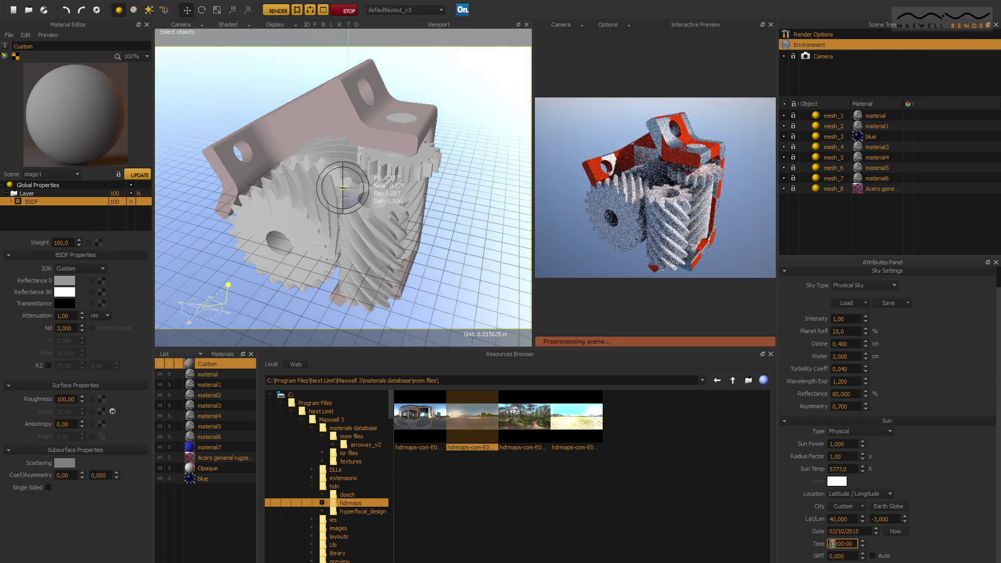
pyautogui.write('8')
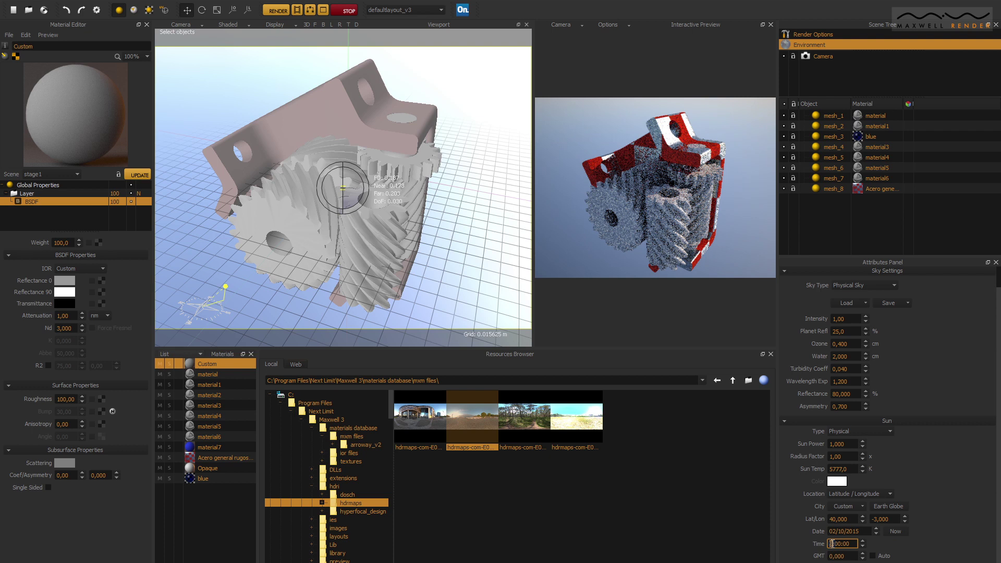
pyautogui.write('1')
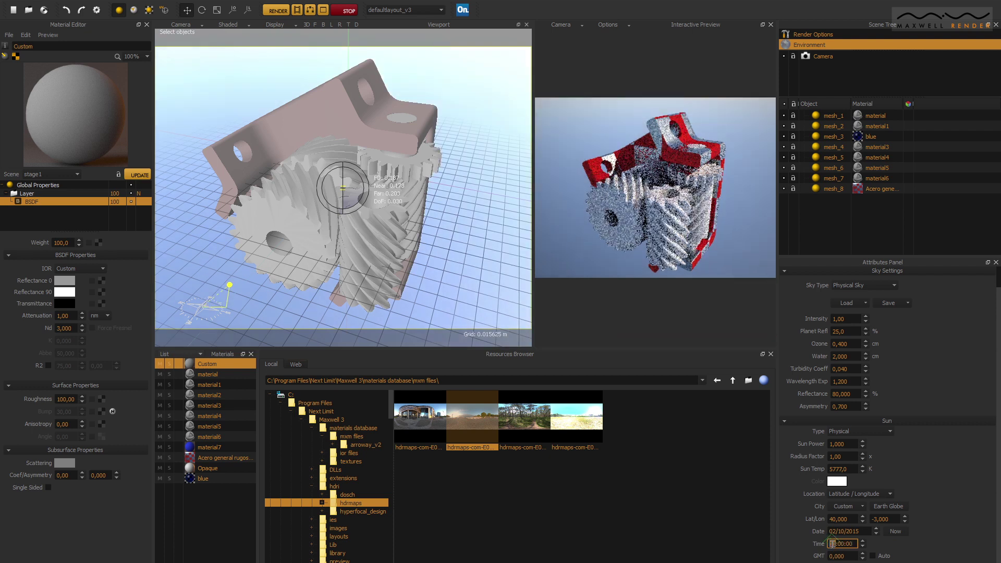
pyautogui.scroll(2, 873, 284)
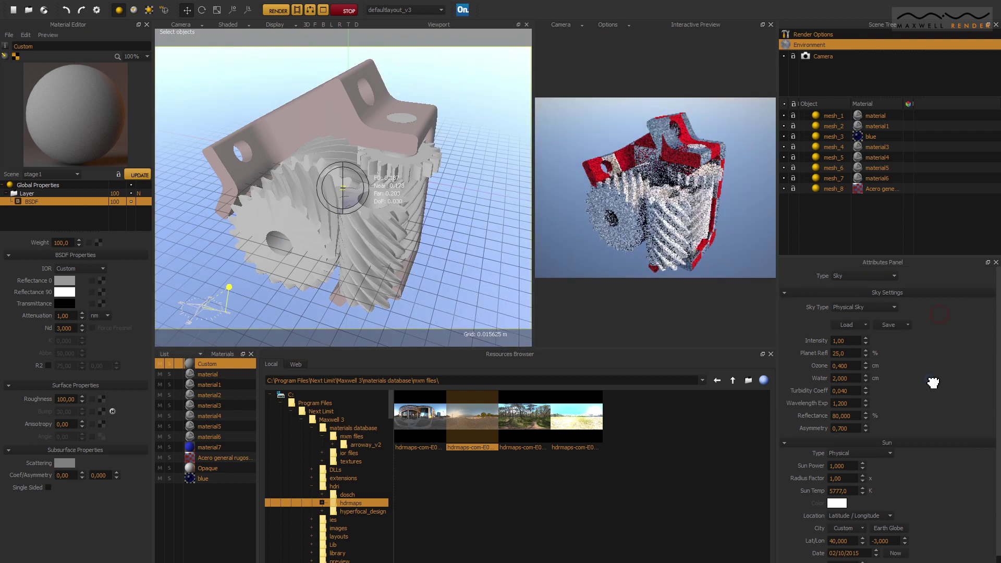
# Step: Switch the environment to Image Based with hdrmaps-com-E021.exr as the Background Map
pyautogui.click(868, 277)
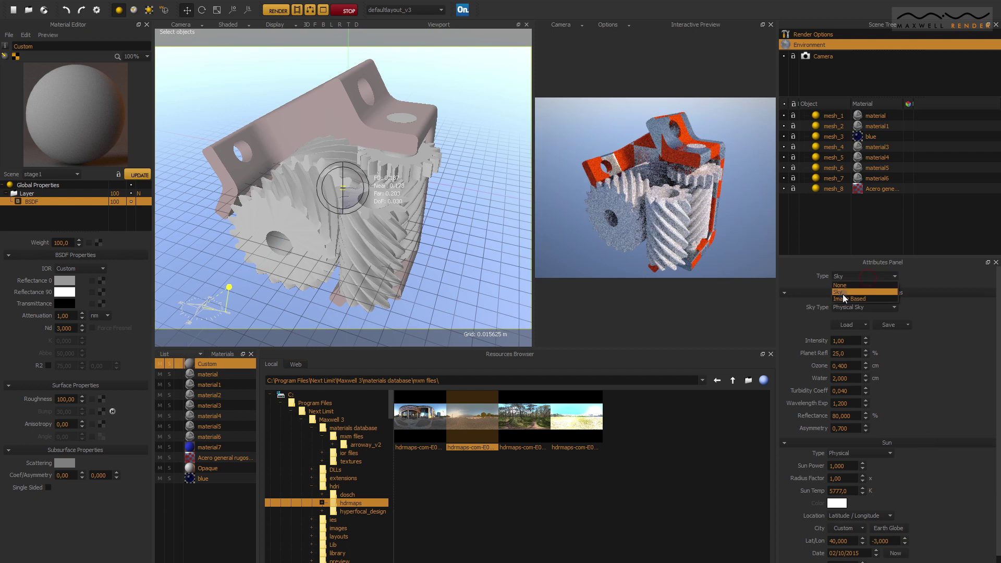
pyautogui.click(860, 298)
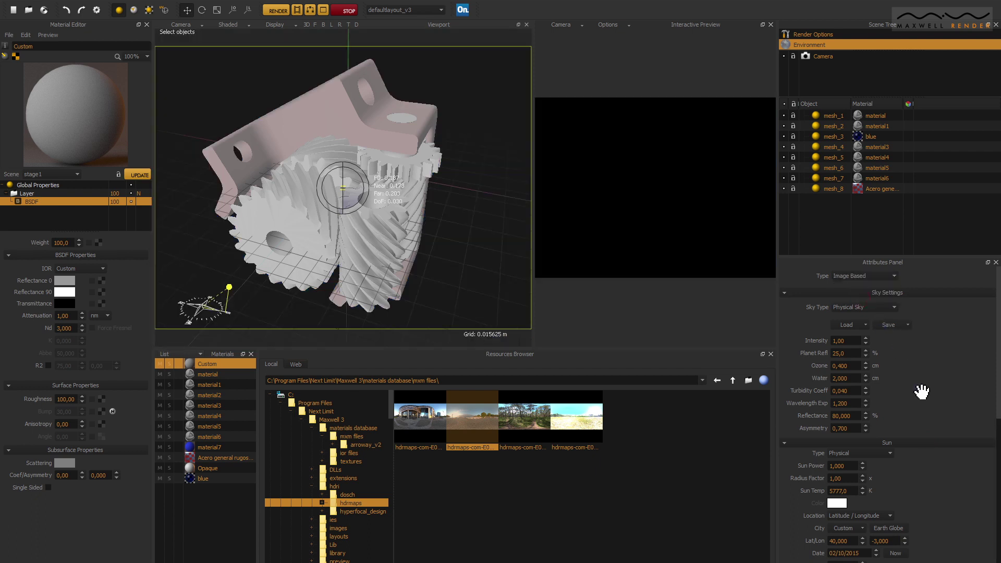
pyautogui.moveTo(923, 418); pyautogui.dragTo(912, 272)
pyautogui.moveTo(961, 431); pyautogui.dragTo(886, 371)
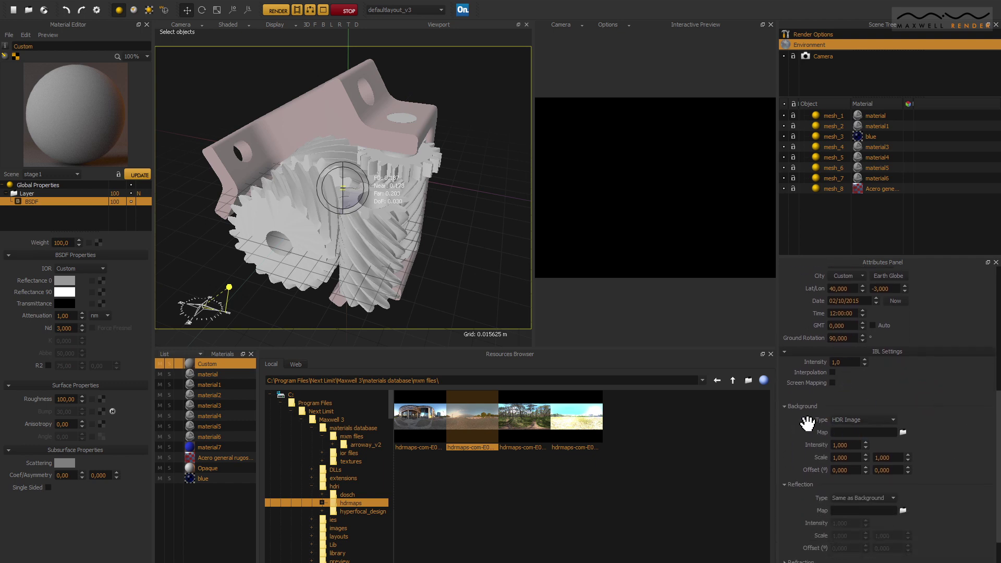
pyautogui.moveTo(472, 417); pyautogui.dragTo(844, 423)
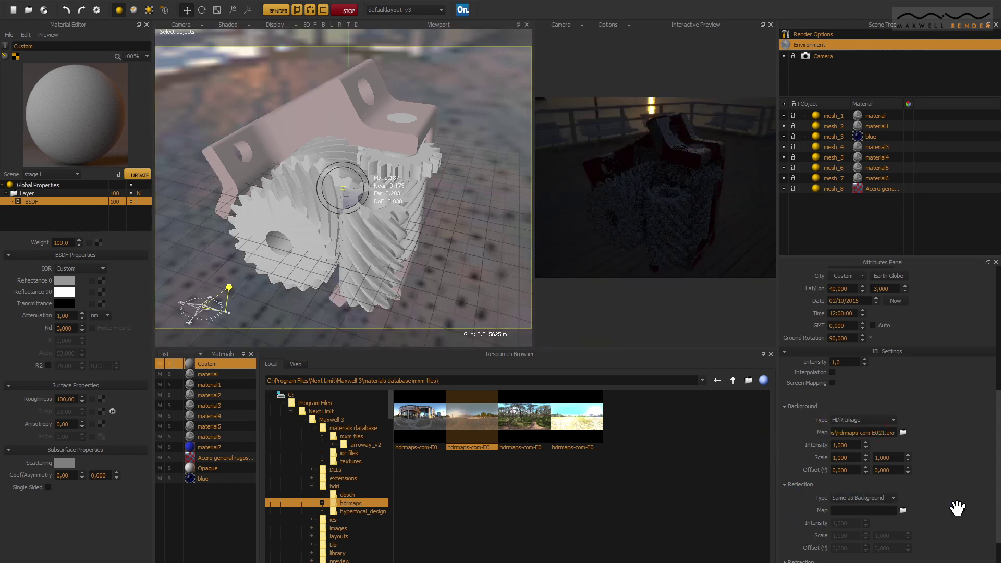
pyautogui.scroll(-2, 933, 480)
pyautogui.click(802, 494)
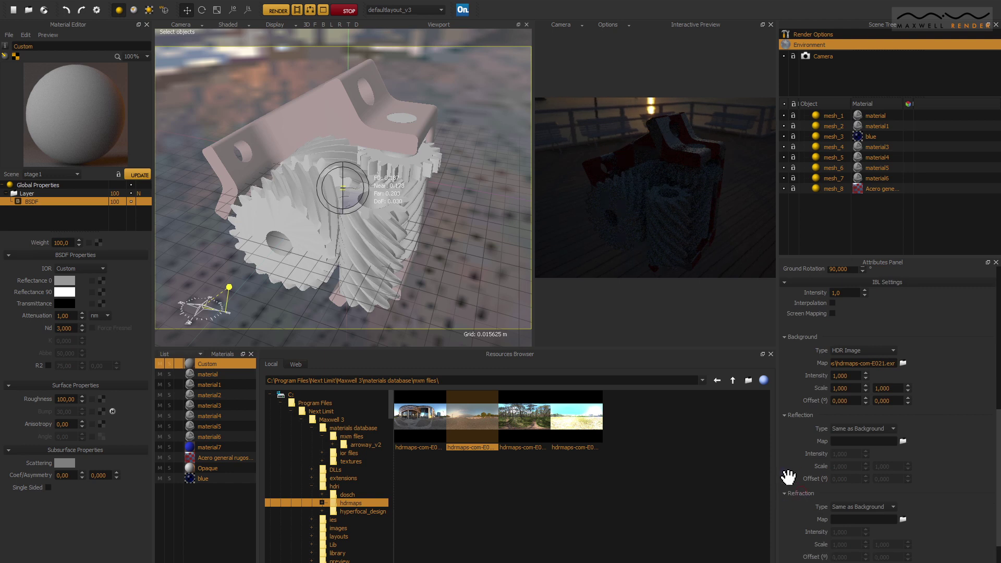
pyautogui.scroll(-2, 790, 472)
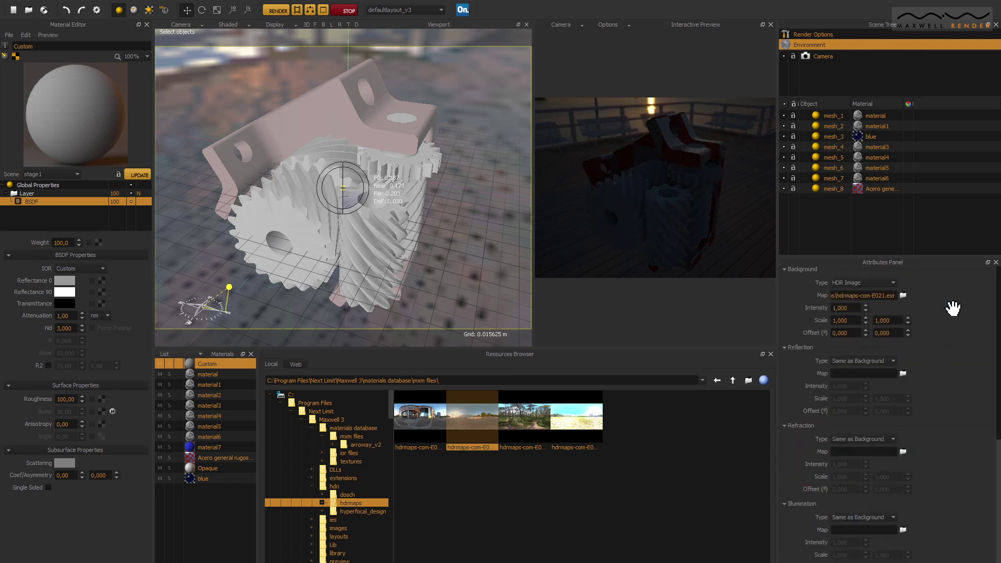
pyautogui.scroll(5, 952, 307)
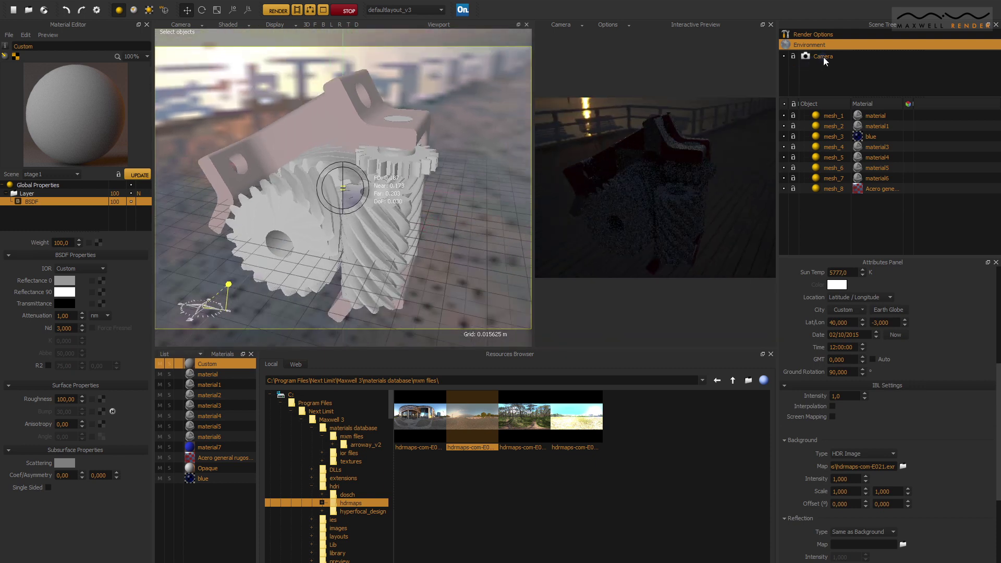
# Step: Set the scene camera's f-Stop to 7 and ISO to 1200
pyautogui.click(824, 58)
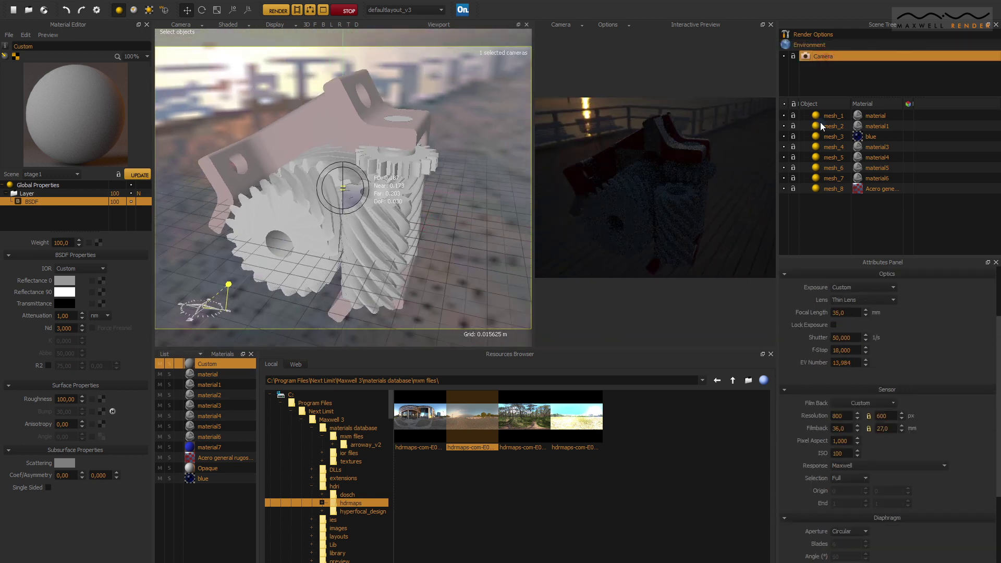
pyautogui.click(854, 350)
pyautogui.write('7')
pyautogui.press('Return')
pyautogui.click(804, 453)
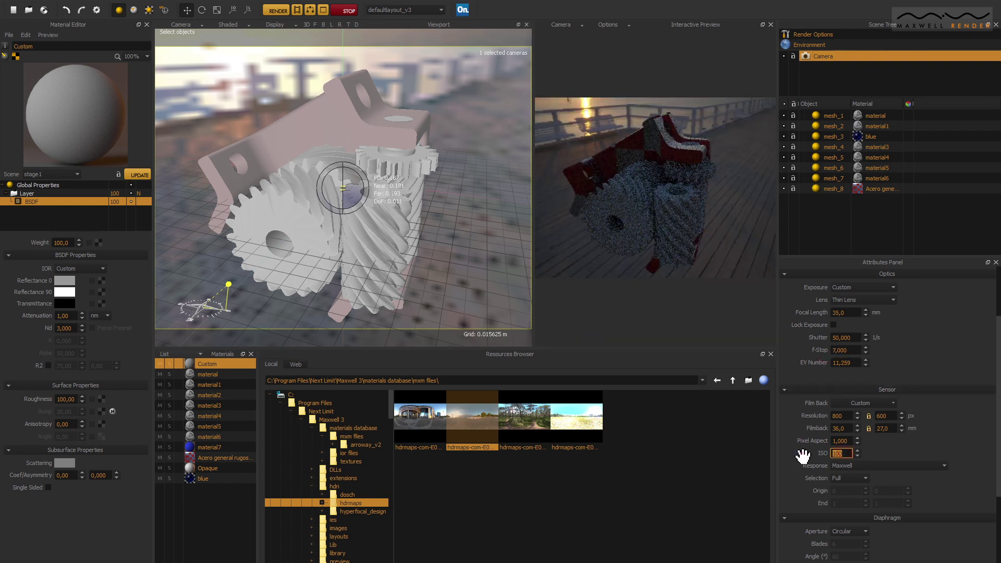
pyautogui.write('1200')
pyautogui.press('Return')
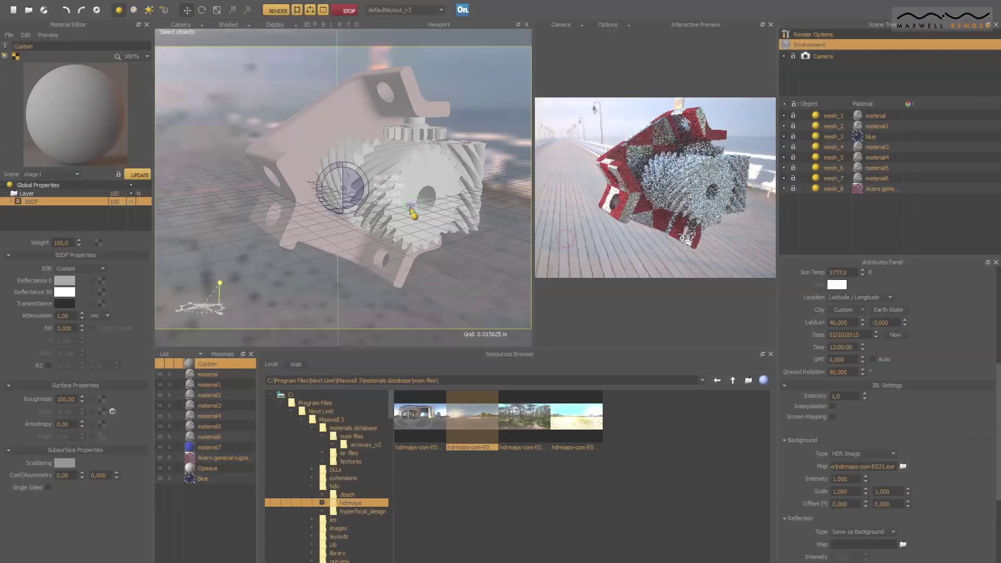
# Step: Orbit the view of the gearbox and launch a full render in Maxwell Render
pyautogui.keyDown('alt'); pyautogui.moveTo(386, 169); pyautogui.dragTo(402, 211); pyautogui.keyUp('alt')
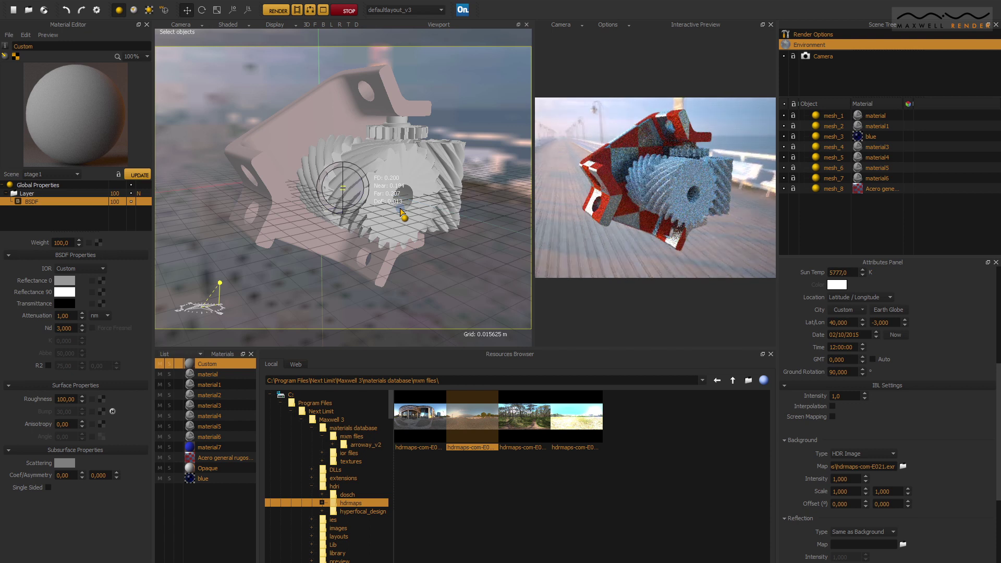
pyautogui.click(280, 11)
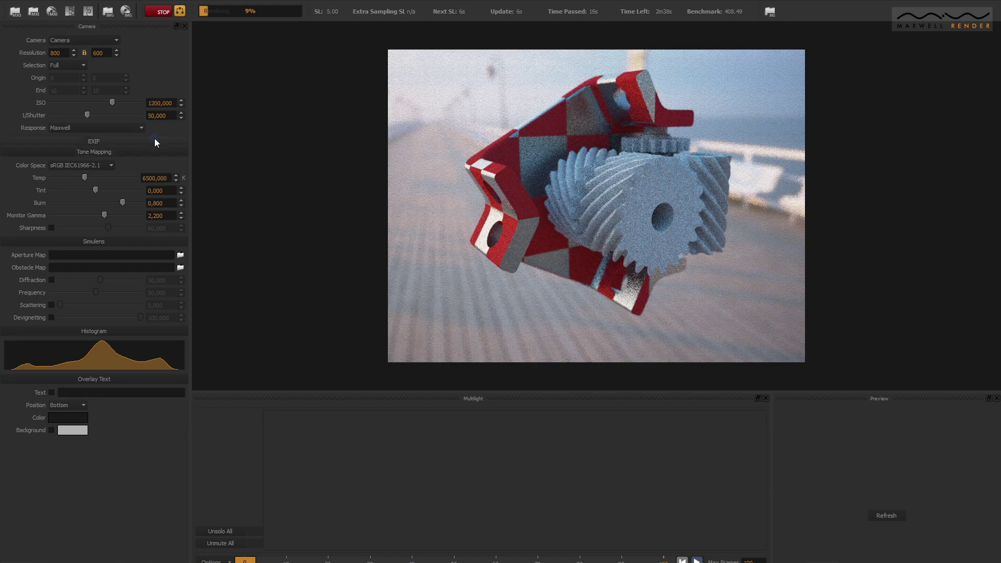
# Step: Set the camera ISO to 800 and the shutter to 1/30
pyautogui.click(153, 116)
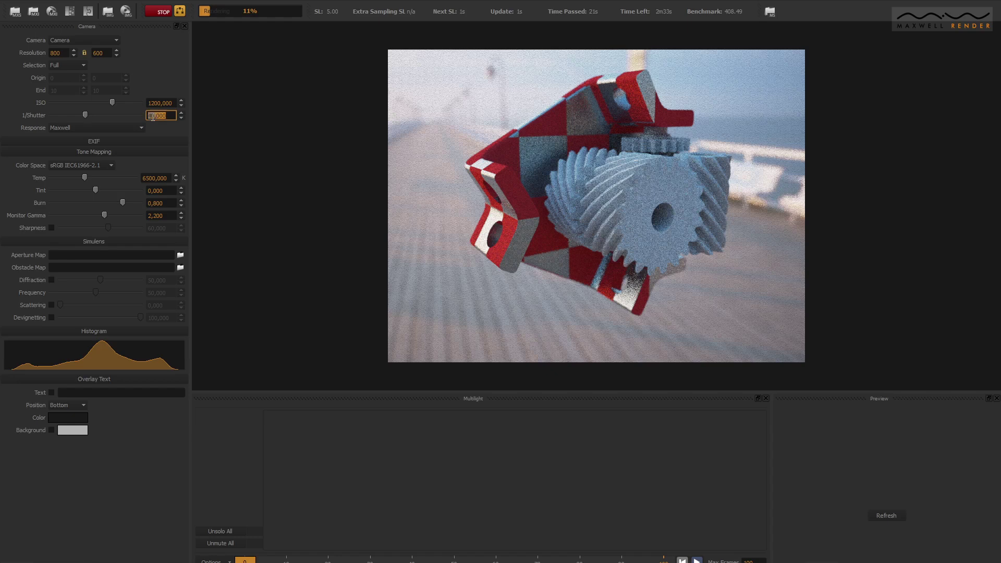
pyautogui.doubleClick(152, 116)
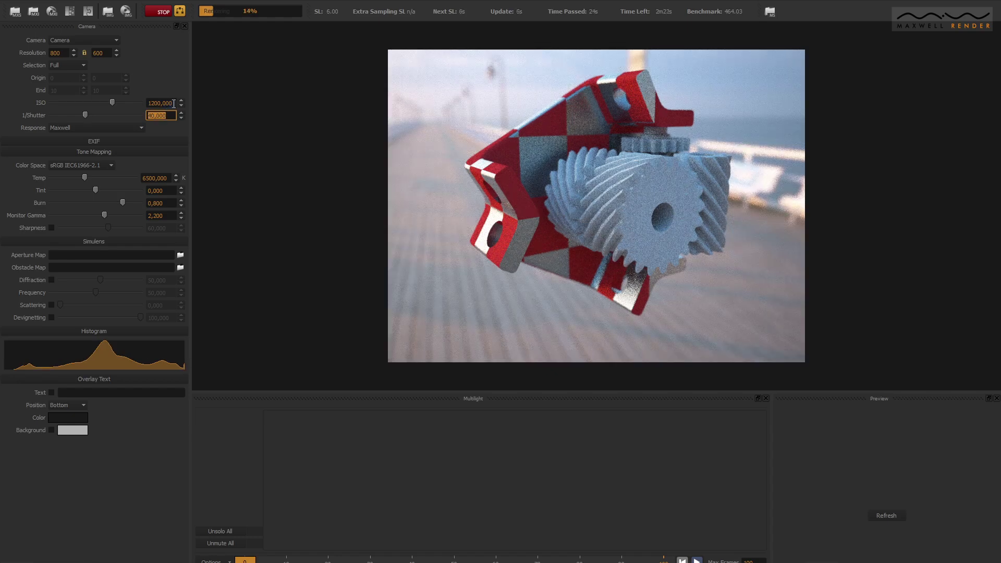
pyautogui.doubleClick(173, 104)
pyautogui.write('800')
pyautogui.press('Return')
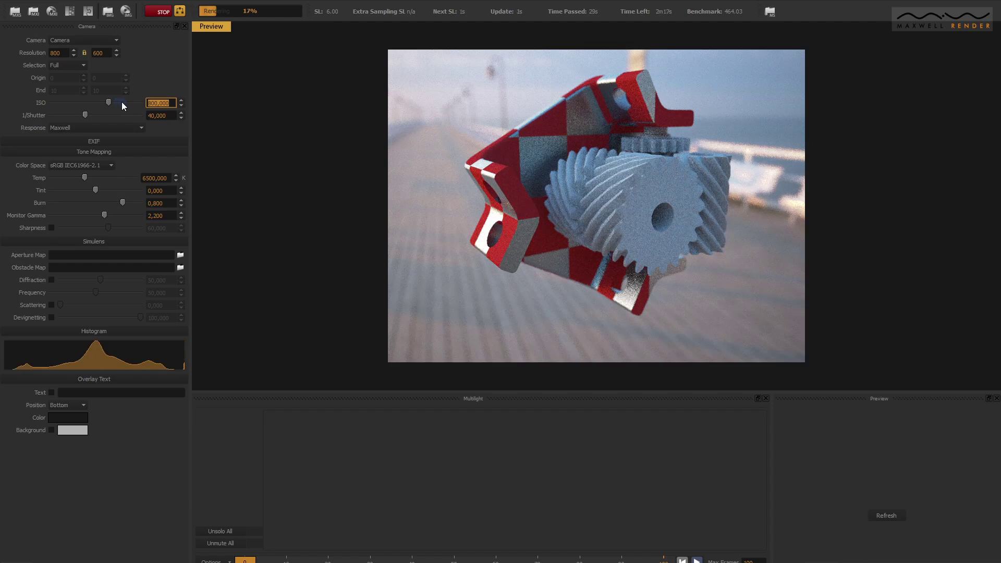
pyautogui.press('Tab')
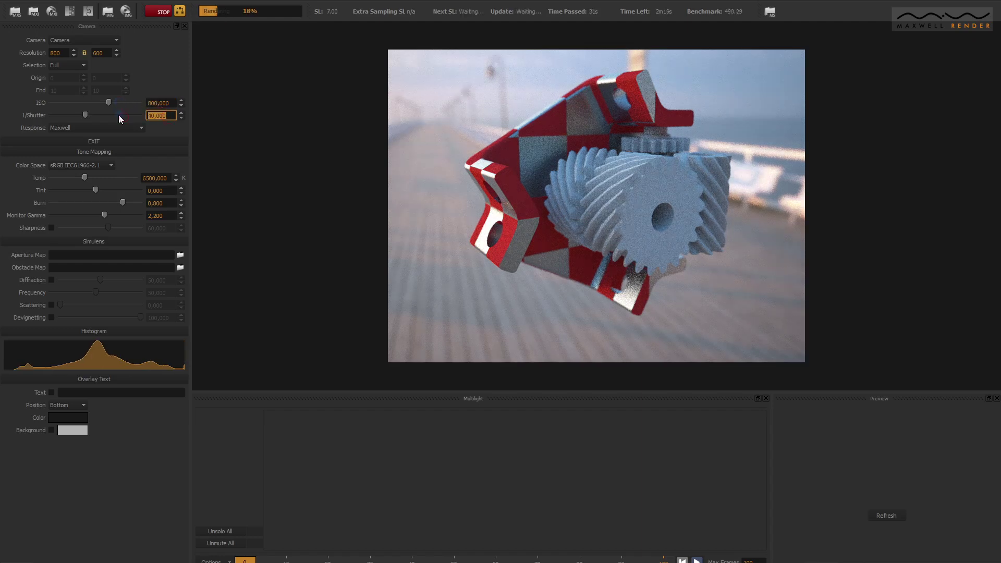
pyautogui.write('30')
pyautogui.press('Return')
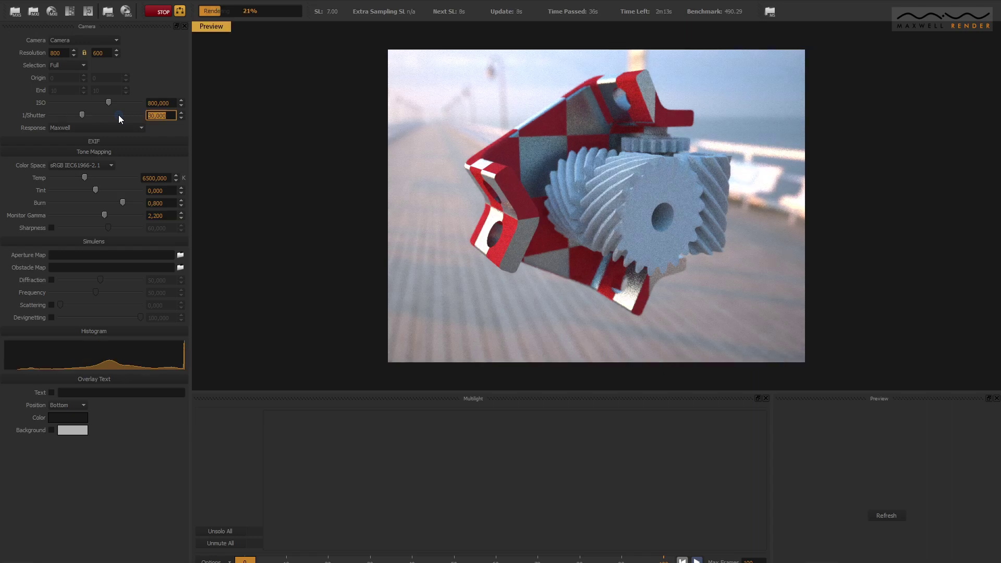
# Step: Stop the render, restart it resuming the existing MXI, then stop it again
pyautogui.click(157, 12)
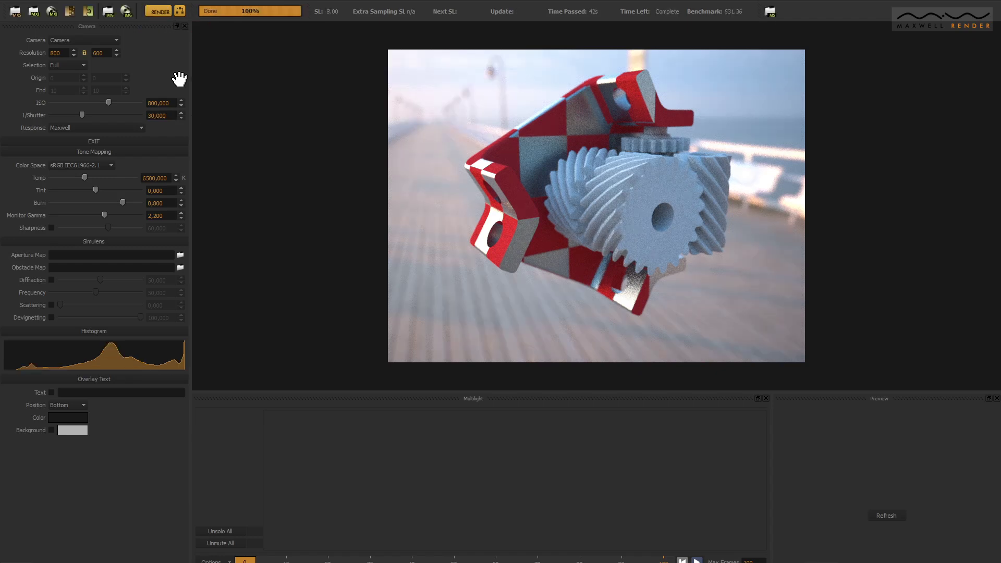
pyautogui.click(158, 11)
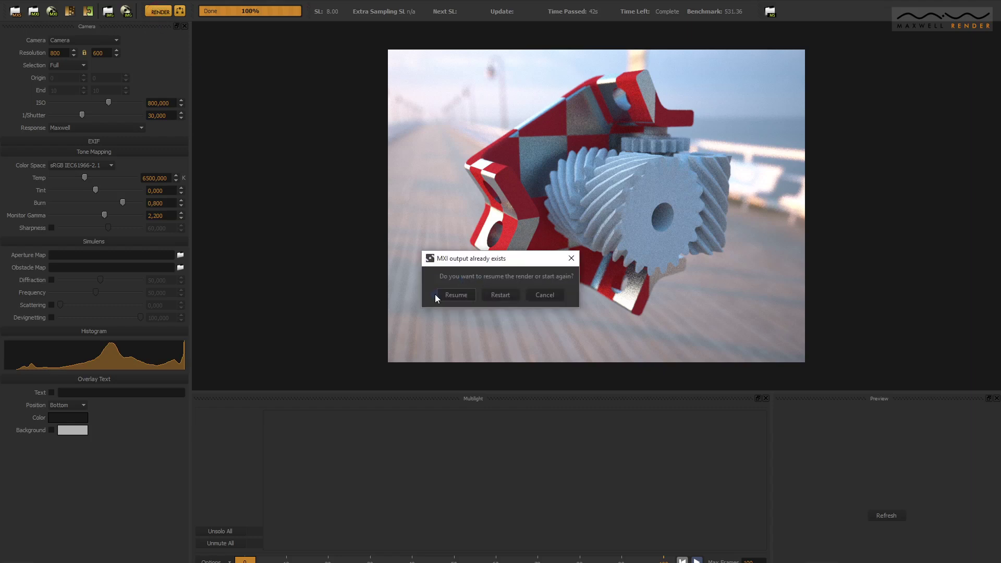
pyautogui.click(458, 296)
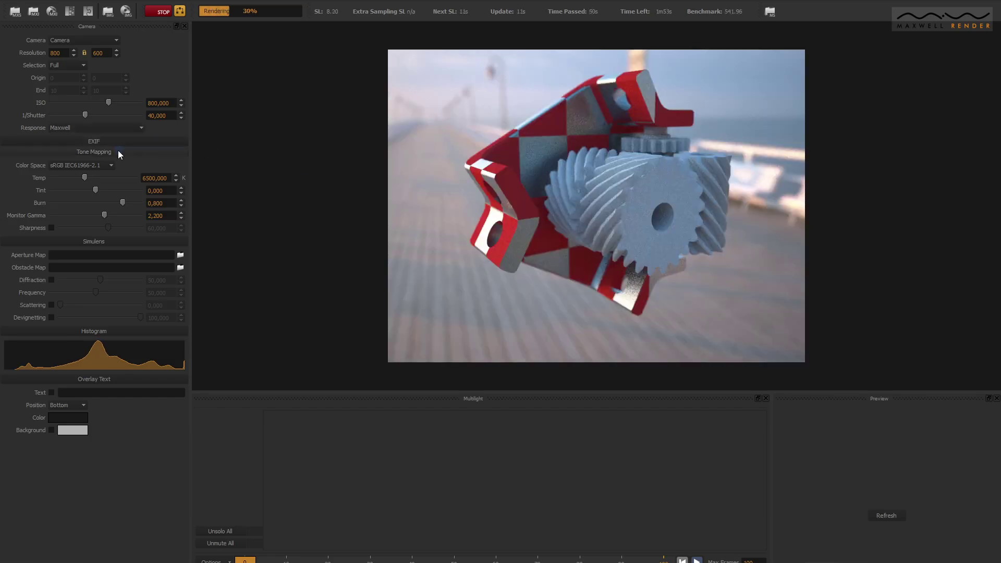
pyautogui.click(158, 12)
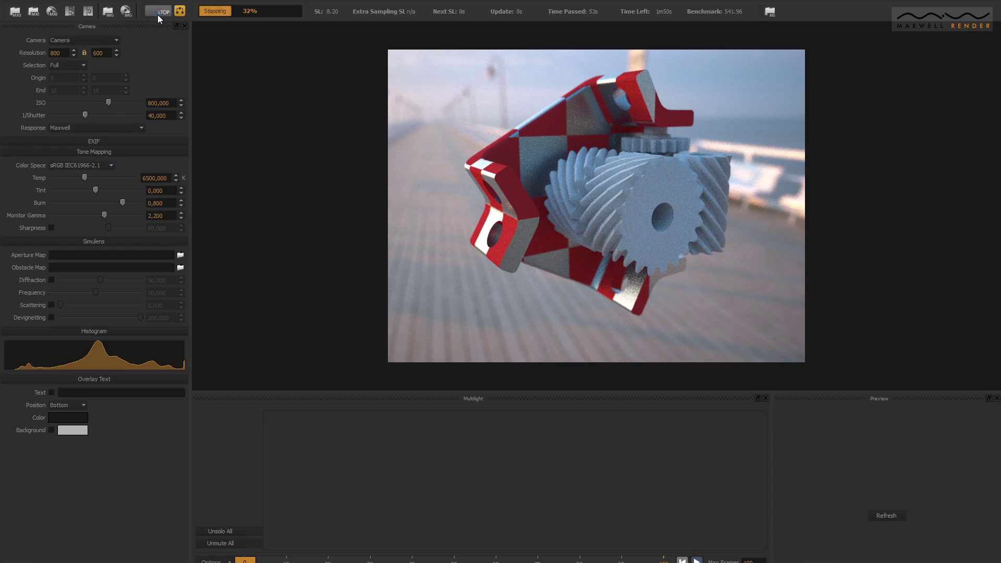
# Step: Try Agfachrome film responses, settle on Agfapan APX 100 (B&W), and lower the colour temperature
pyautogui.click(136, 127)
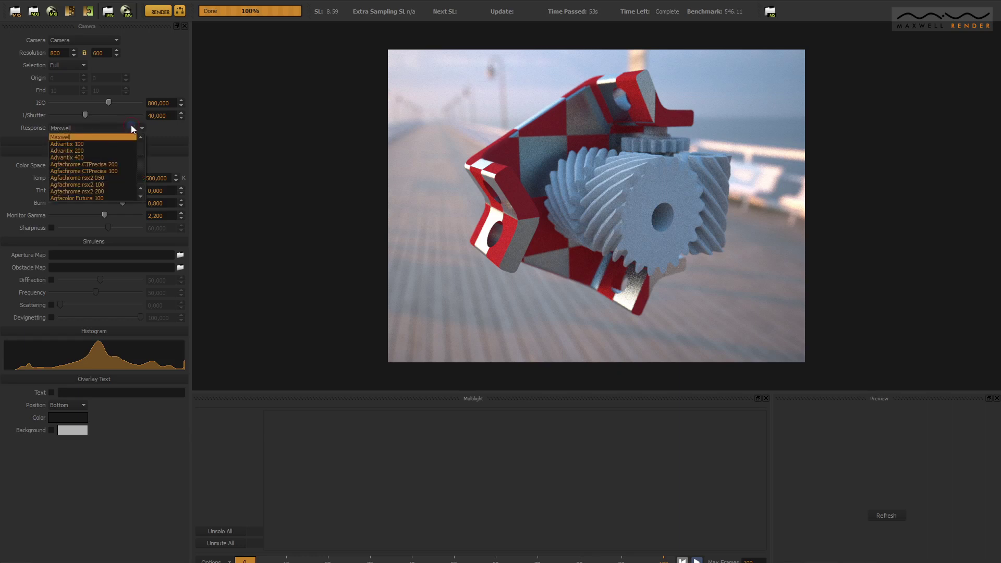
pyautogui.press('Escape')
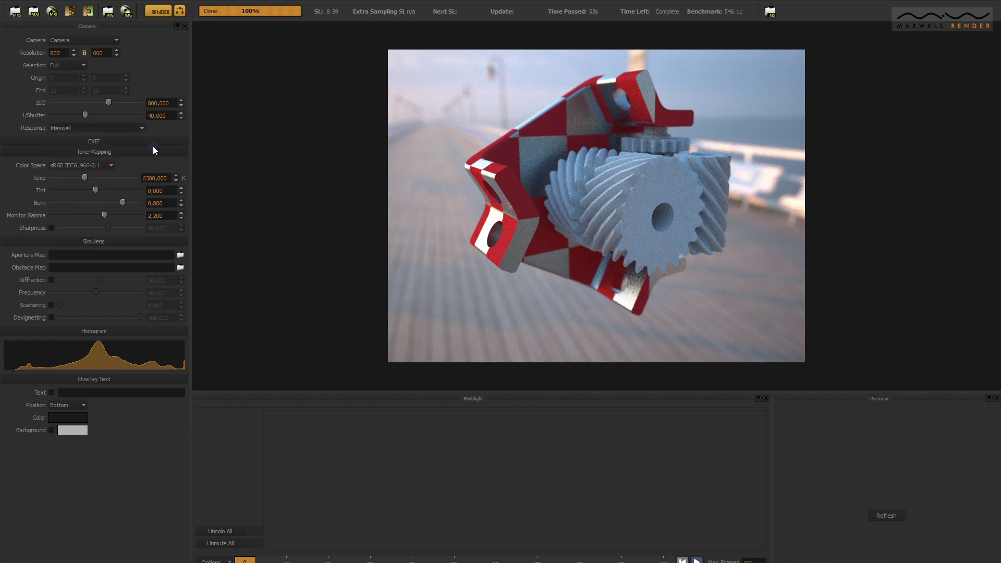
pyautogui.click(114, 127)
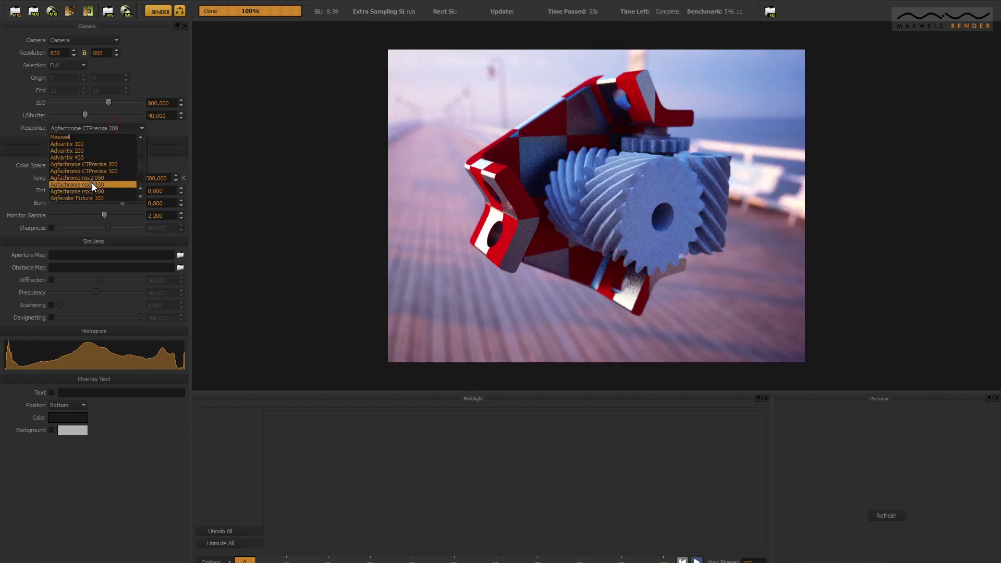
pyautogui.click(113, 128)
pyautogui.scroll(-1, 119, 130)
pyautogui.click(119, 130)
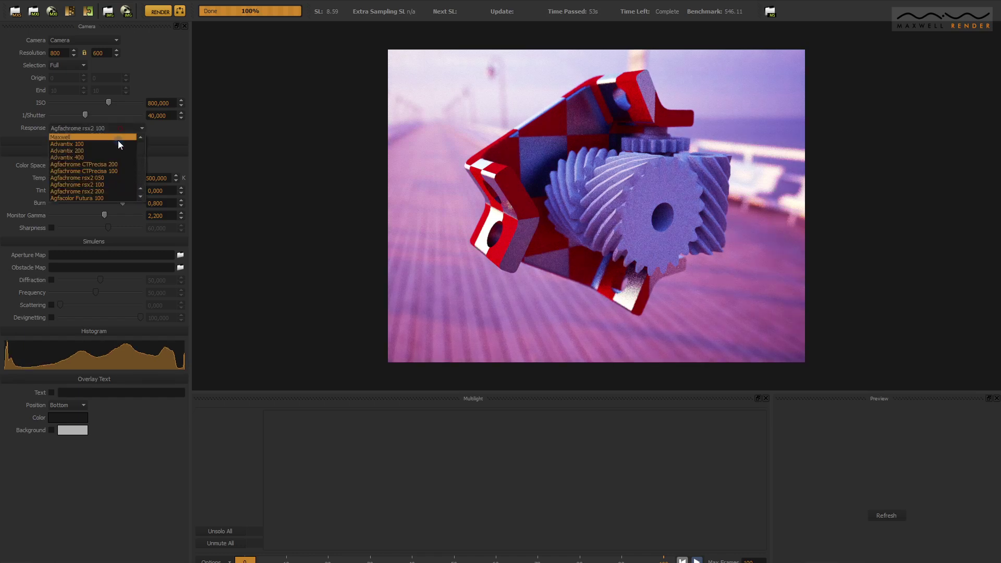
pyautogui.click(110, 164)
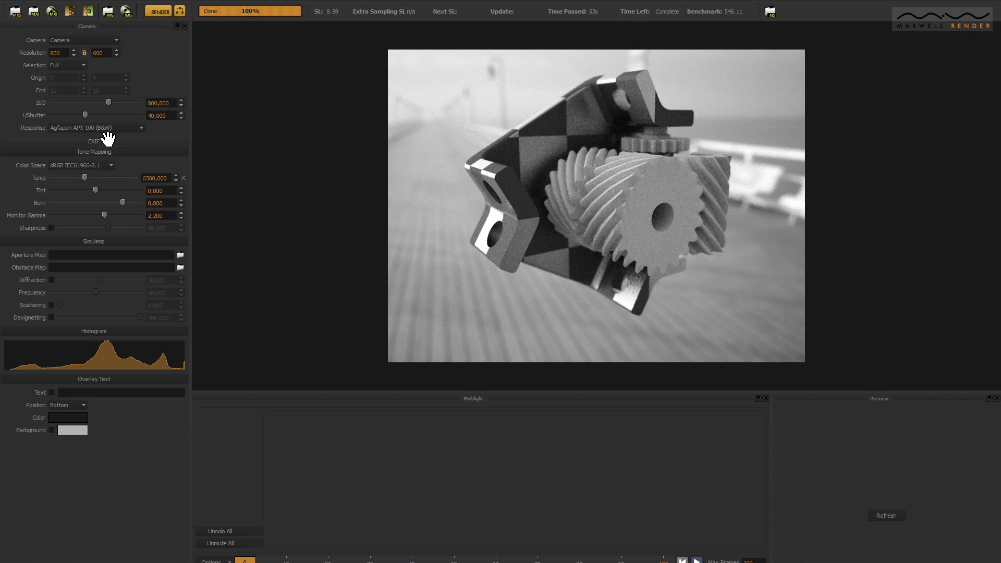
pyautogui.click(120, 130)
pyautogui.scroll(-5, 114, 164)
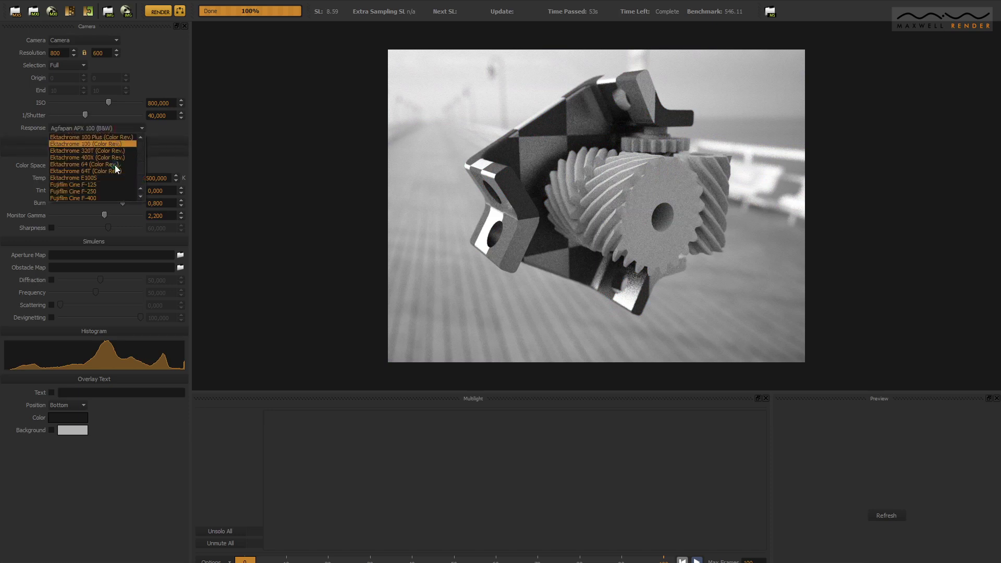
pyautogui.click(115, 153)
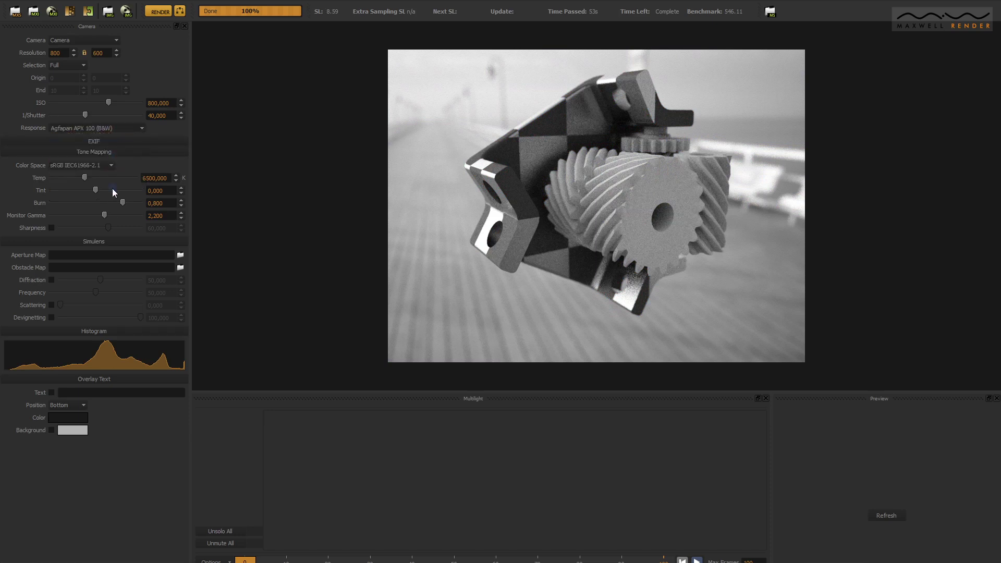
pyautogui.moveTo(83, 176); pyautogui.dragTo(73, 179)
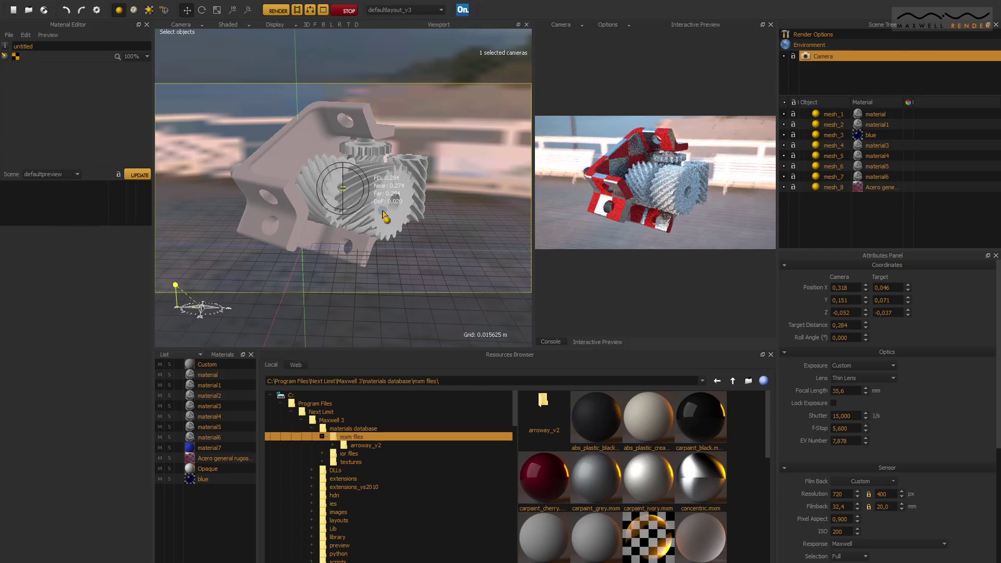
# Step: Set the scene Environment type to None so the gearbox scene has no light source
pyautogui.keyDown('alt'); pyautogui.moveTo(375, 224); pyautogui.dragTo(345, 214); pyautogui.keyUp('alt')
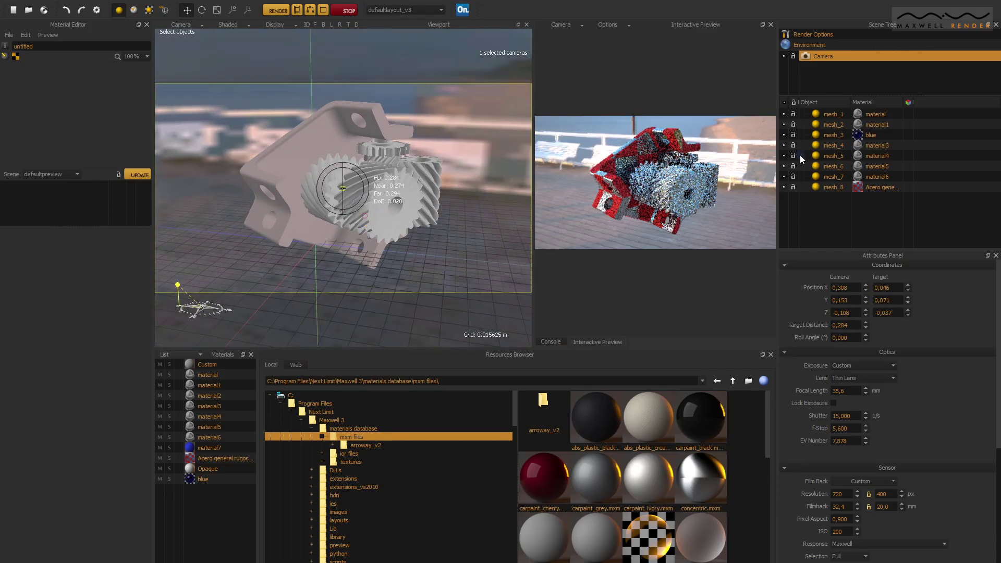
pyautogui.click(821, 46)
pyautogui.click(868, 269)
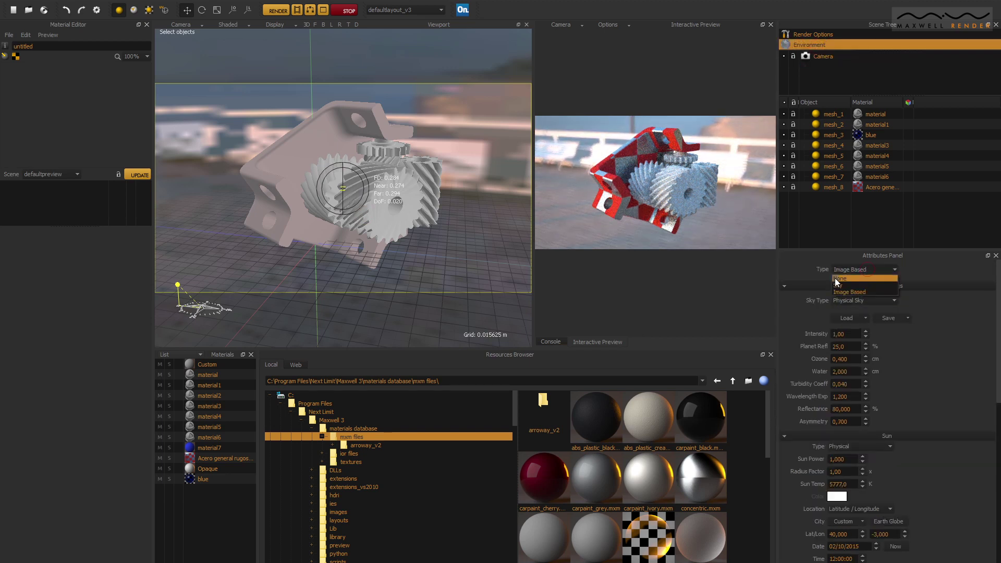
pyautogui.click(856, 277)
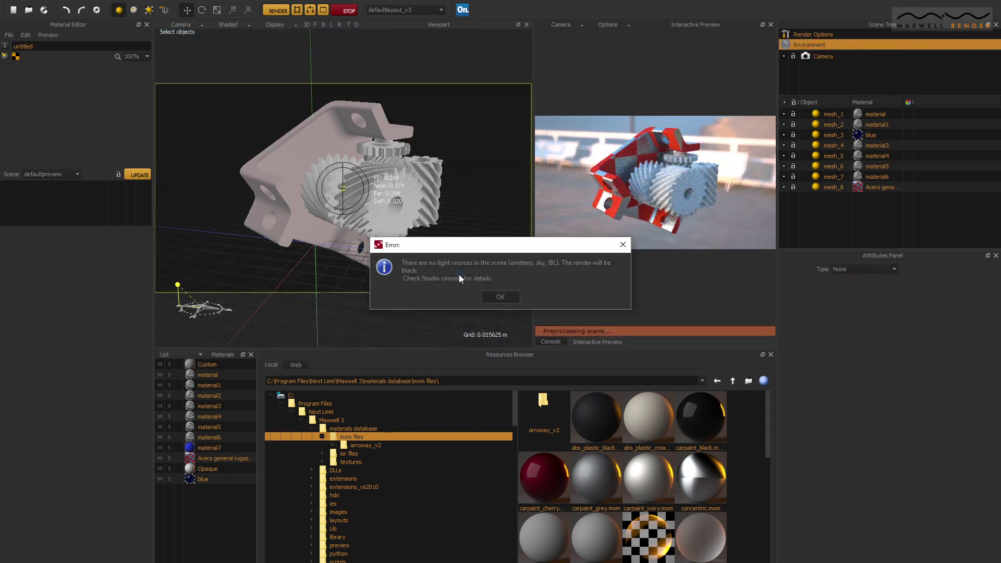
# Step: Import the Backdrop+3dif-lights Up_to_30cm library light setup, resolving the duplicate camera conflict
pyautogui.click(500, 297)
pyautogui.click(23, 4)
pyautogui.moveTo(31, 67)
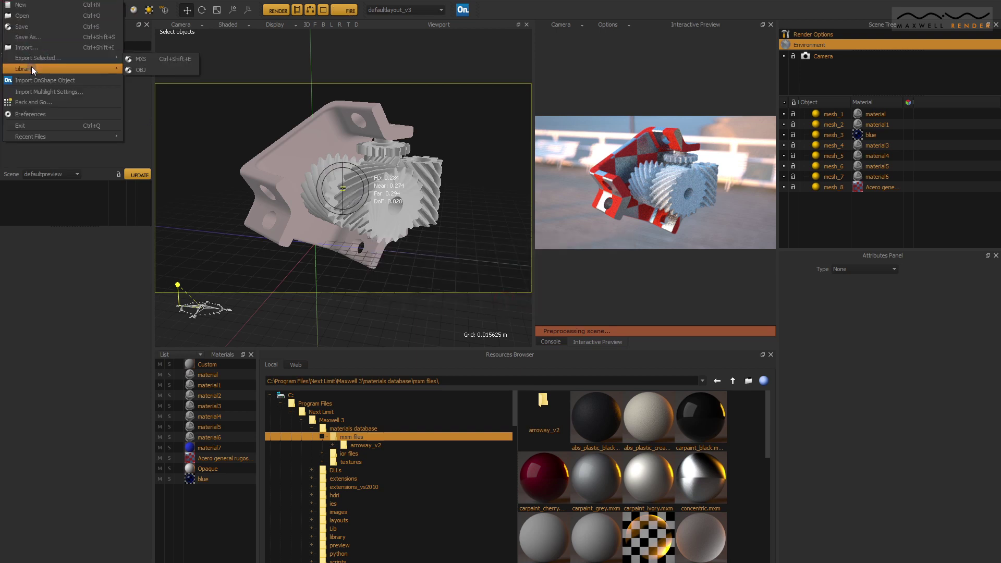
pyautogui.moveTo(134, 71)
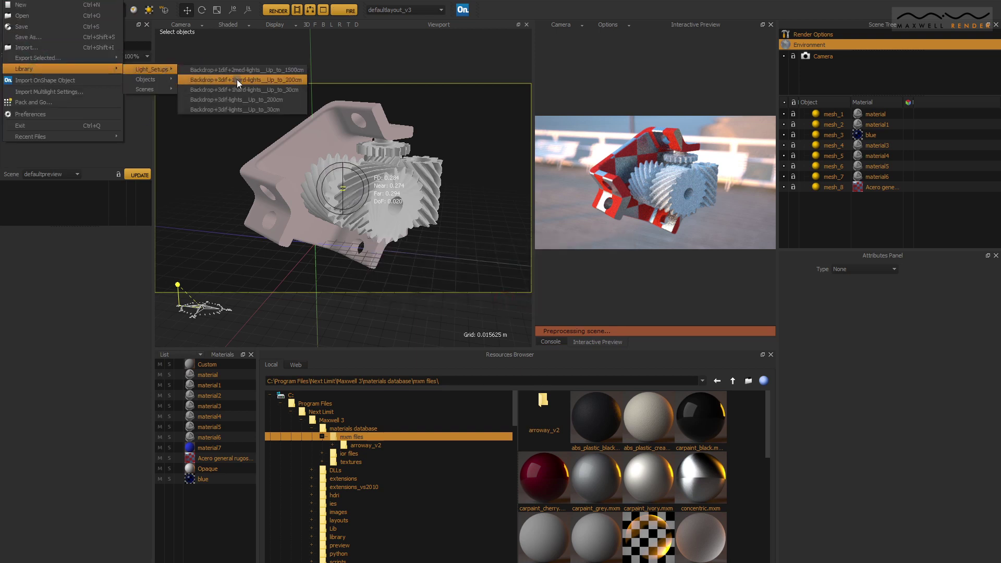
pyautogui.click(240, 110)
pyautogui.click(452, 296)
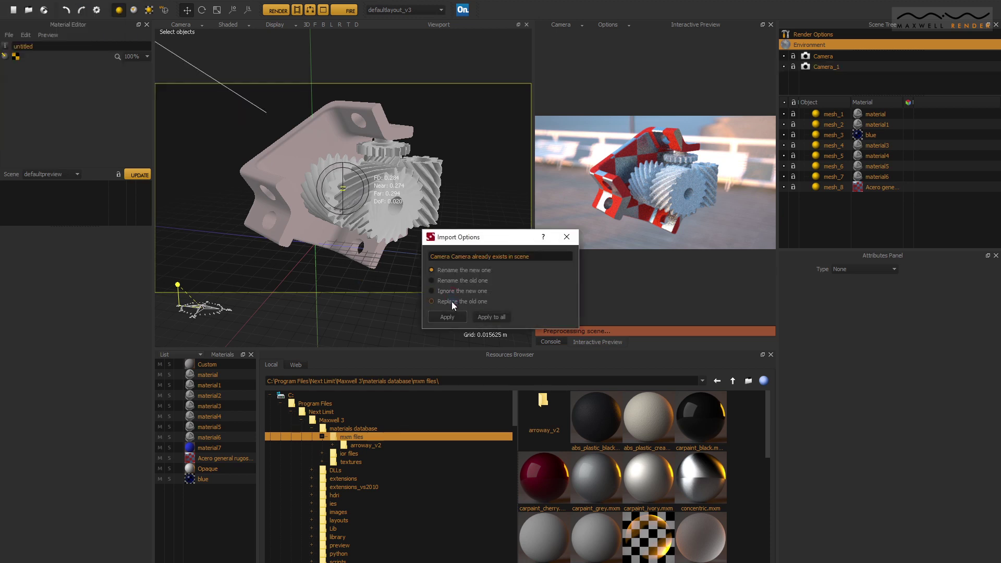
pyautogui.click(449, 315)
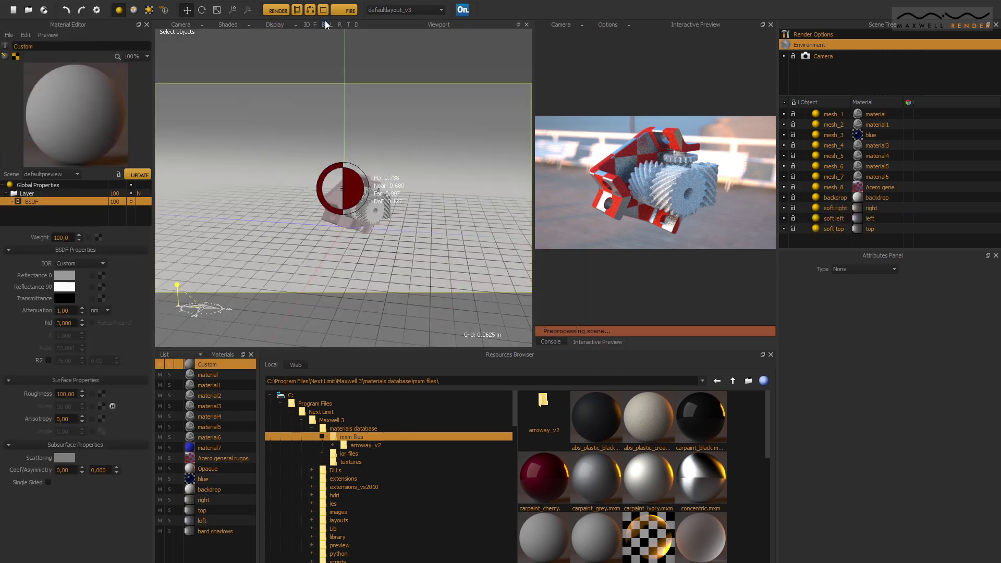
# Step: Start the FIRE interactive preview and frame the whole lit backdrop
pyautogui.click(347, 10)
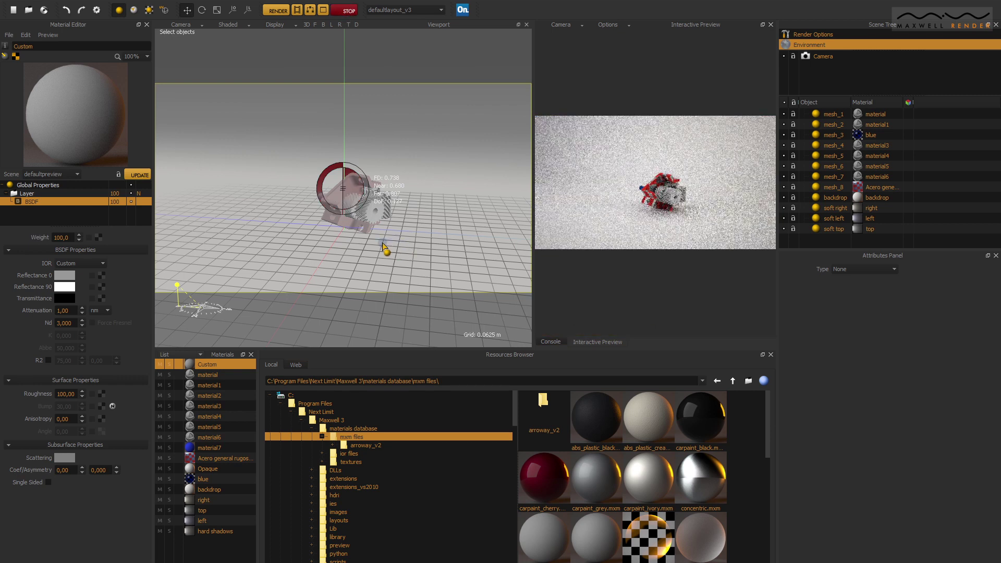
pyautogui.scroll(2, 383, 245)
pyautogui.scroll(4, 383, 244)
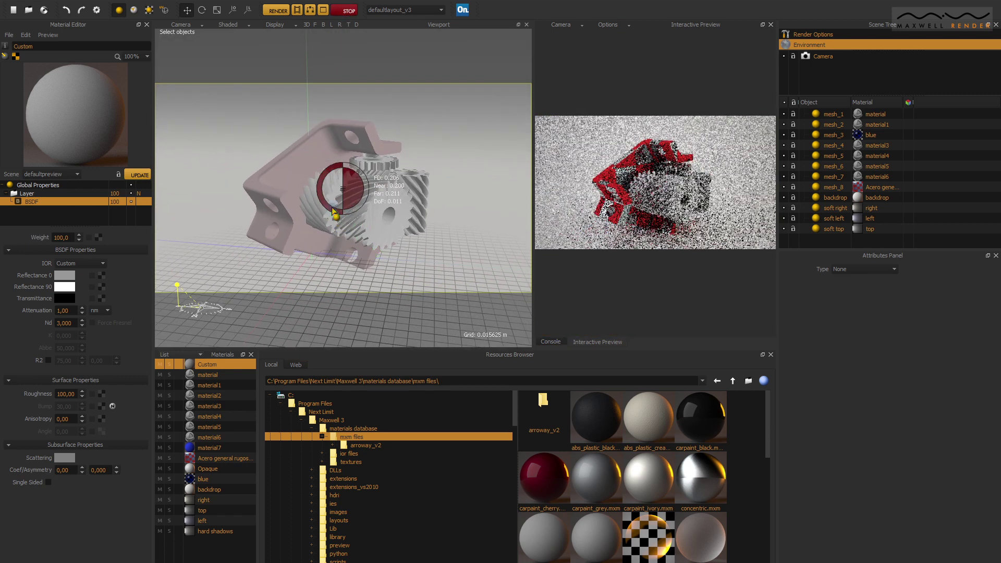
pyautogui.scroll(3, 329, 218)
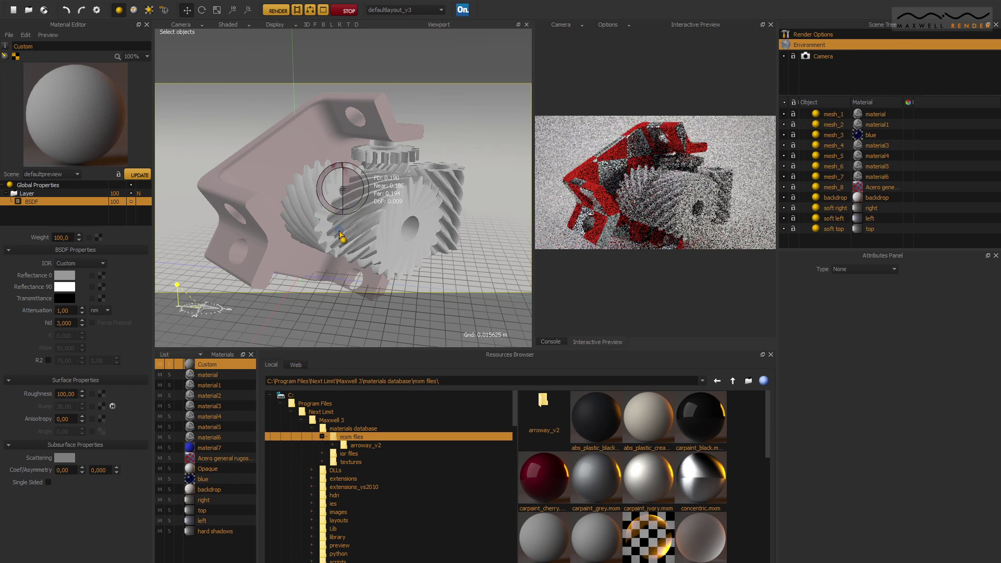
pyautogui.scroll(-10, 340, 231)
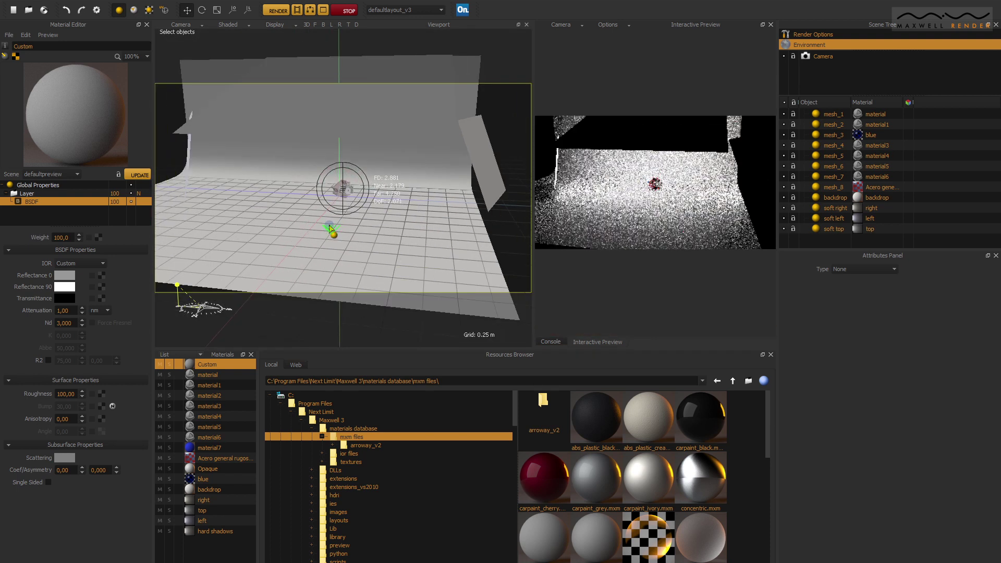
pyautogui.moveTo(266, 222)
pyautogui.keyDown('alt'); pyautogui.mouseDown()
pyautogui.moveTo(358, 204)
pyautogui.moveTo(342, 217)
pyautogui.moveTo(269, 223)
pyautogui.moveTo(280, 223)
pyautogui.mouseUp(); pyautogui.keyUp('alt')
pyautogui.click(858, 208)
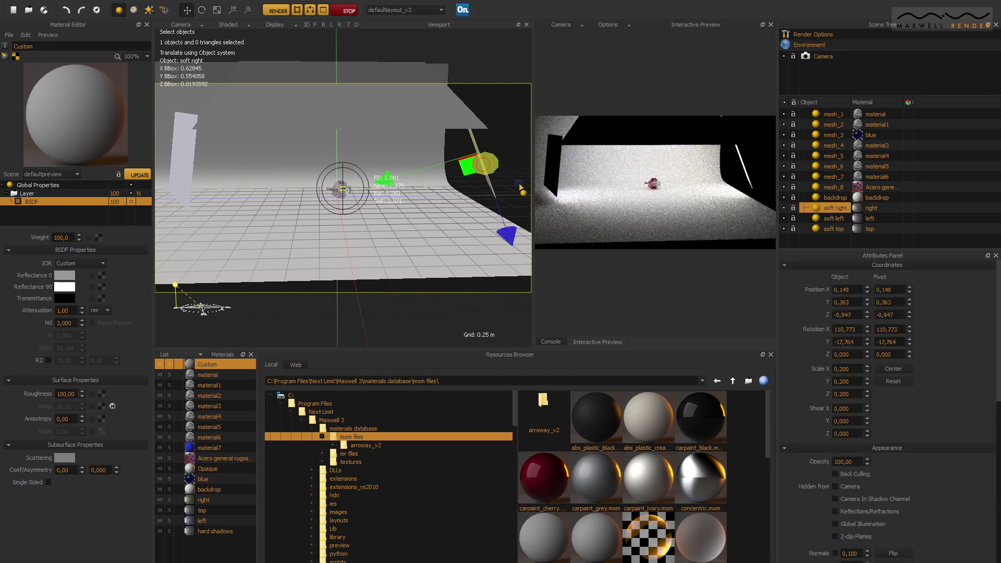
# Step: Change the soft right emitter colour to neutral grey RGB 189,186,182 after trying orange tints
pyautogui.click(874, 208)
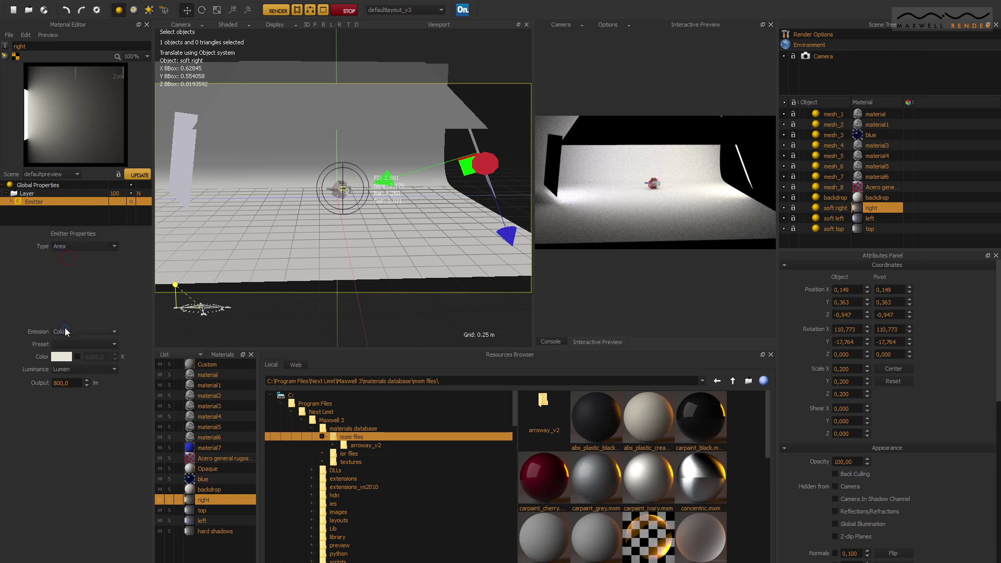
pyautogui.click(61, 357)
pyautogui.moveTo(240, 158); pyautogui.dragTo(249, 163)
pyautogui.click(230, 174)
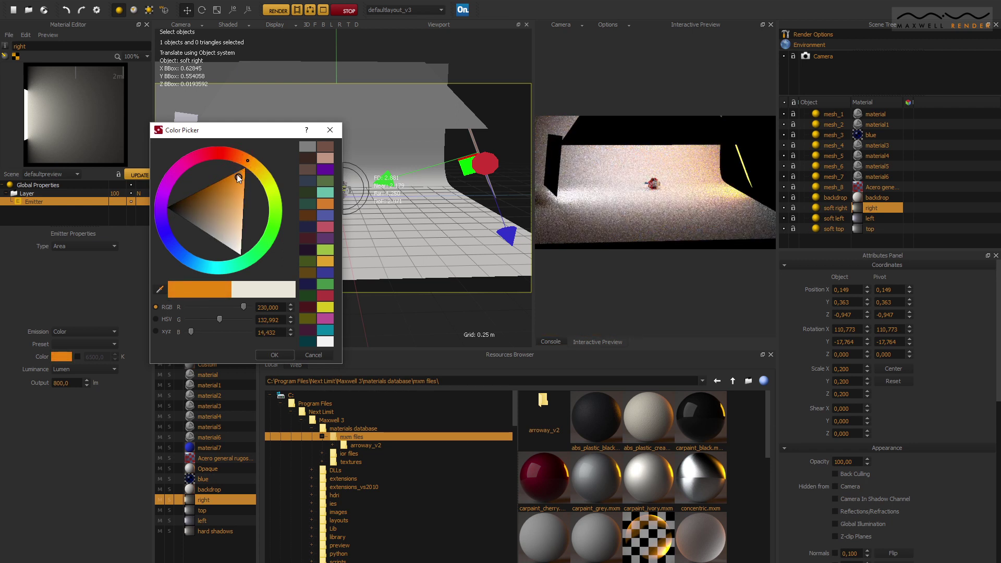
pyautogui.click(223, 242)
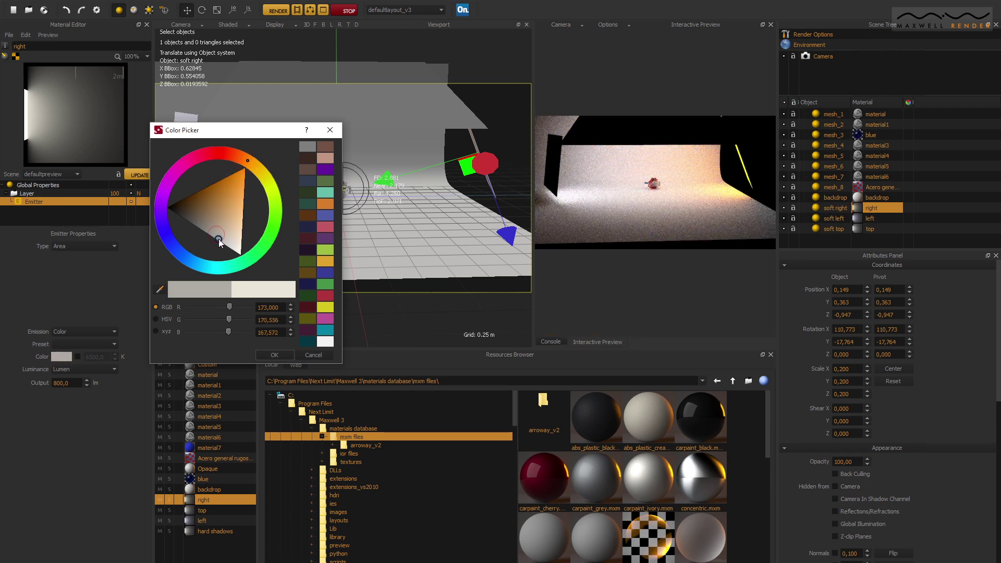
pyautogui.click(272, 355)
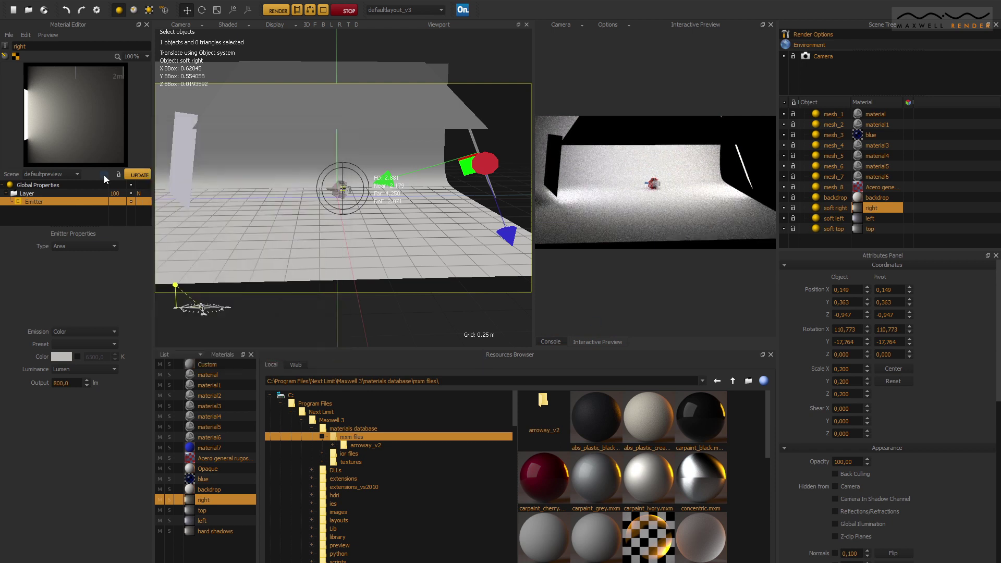
pyautogui.click(834, 229)
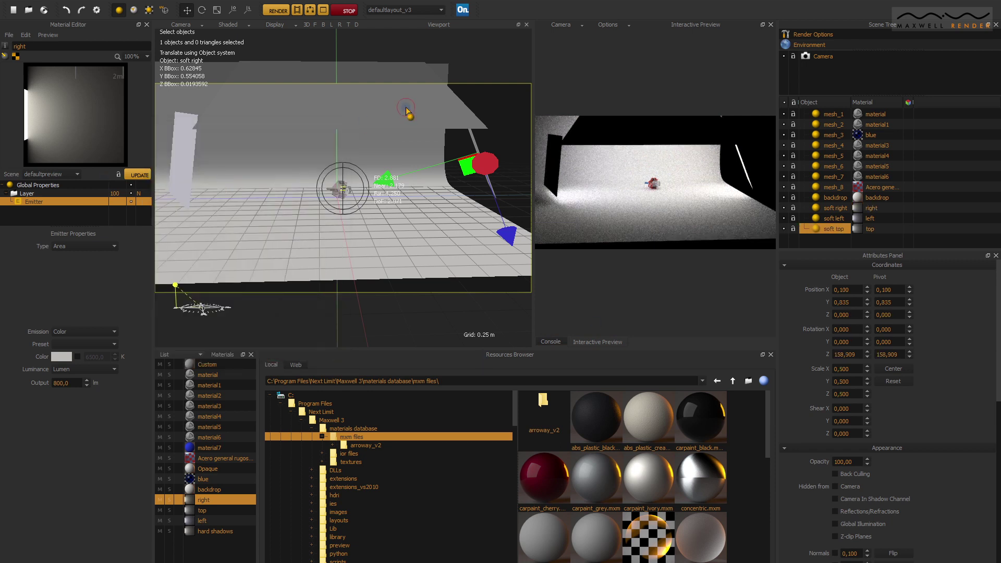
# Step: Change the soft top emitter type to Spot, trying and undoing a rotation of the light
pyautogui.click(871, 230)
pyautogui.click(78, 247)
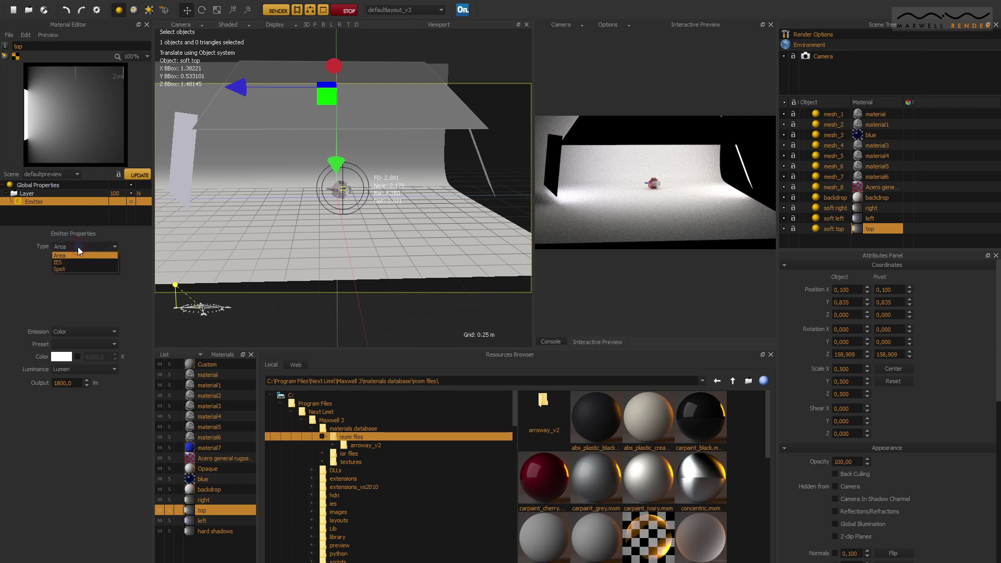
pyautogui.click(75, 268)
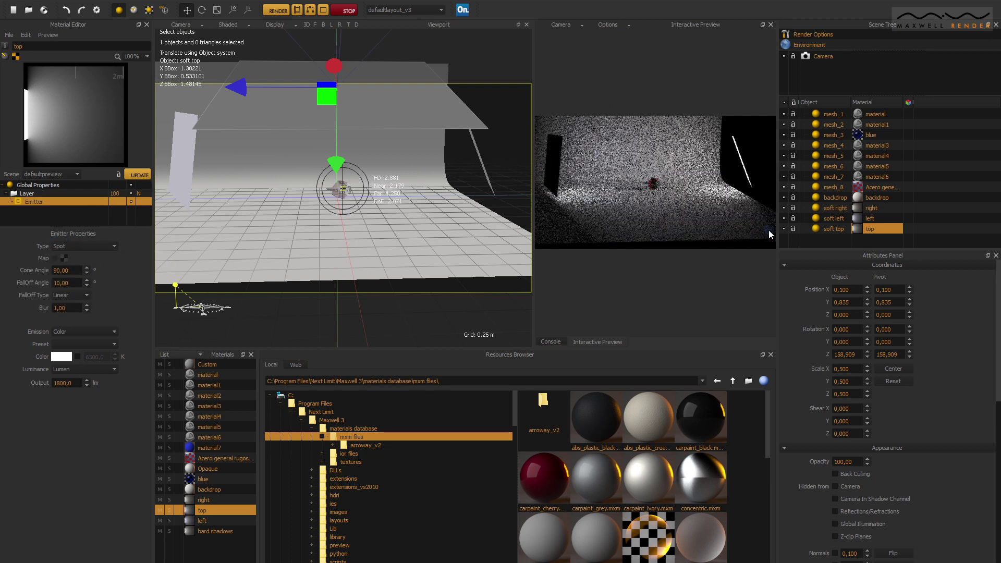
pyautogui.keyDown('alt'); pyautogui.moveTo(391, 199); pyautogui.dragTo(394, 269); pyautogui.keyUp('alt')
pyautogui.press('e')
pyautogui.hotkey('ctrl', 'z')
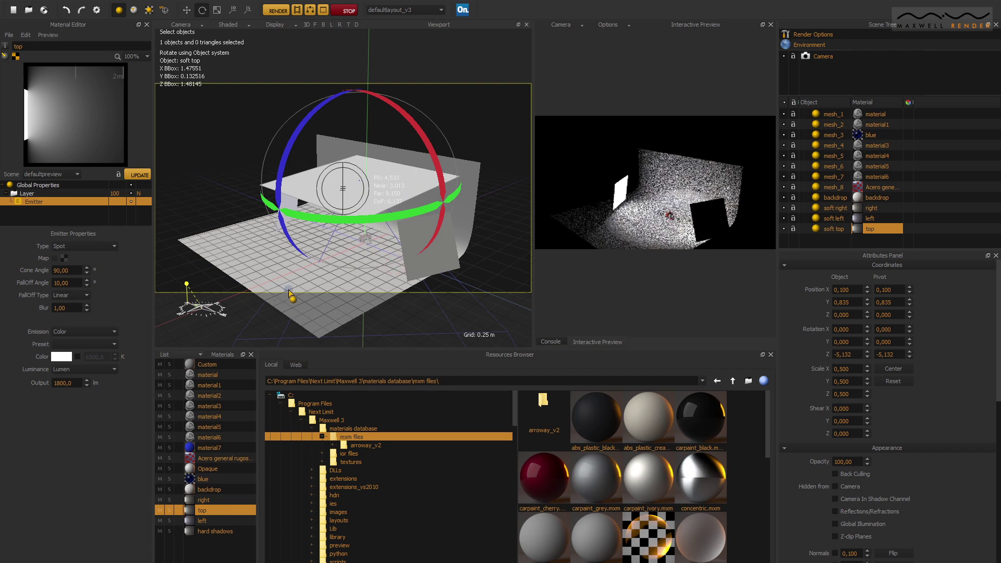
pyautogui.scroll(5, 376, 261)
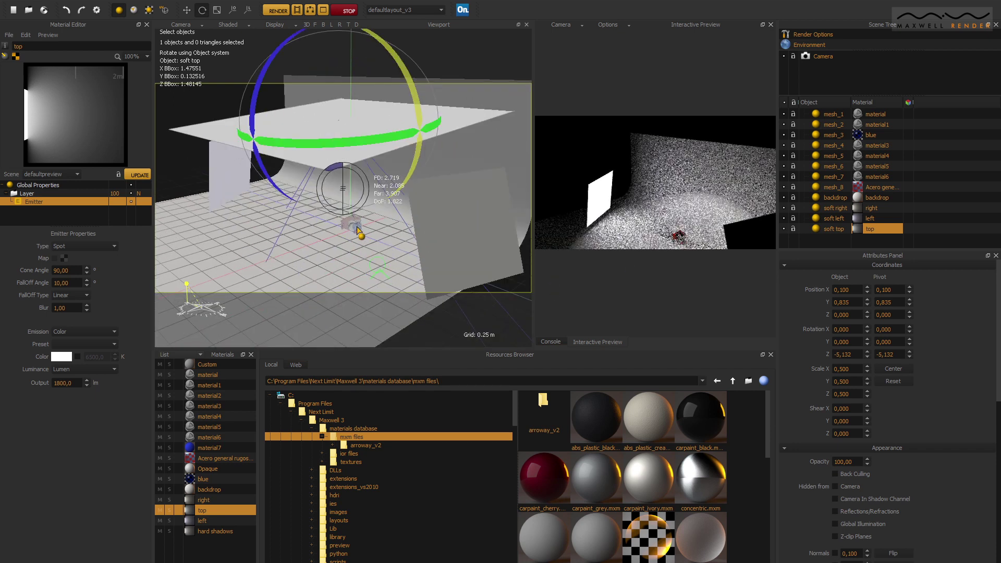
# Step: Set the spot cone angle to 45° and falloff angle to 15°, then tilt the light slightly
pyautogui.doubleClick(73, 273)
pyautogui.write('45')
pyautogui.press('Return')
pyautogui.doubleClick(77, 284)
pyautogui.write('15')
pyautogui.press('Return')
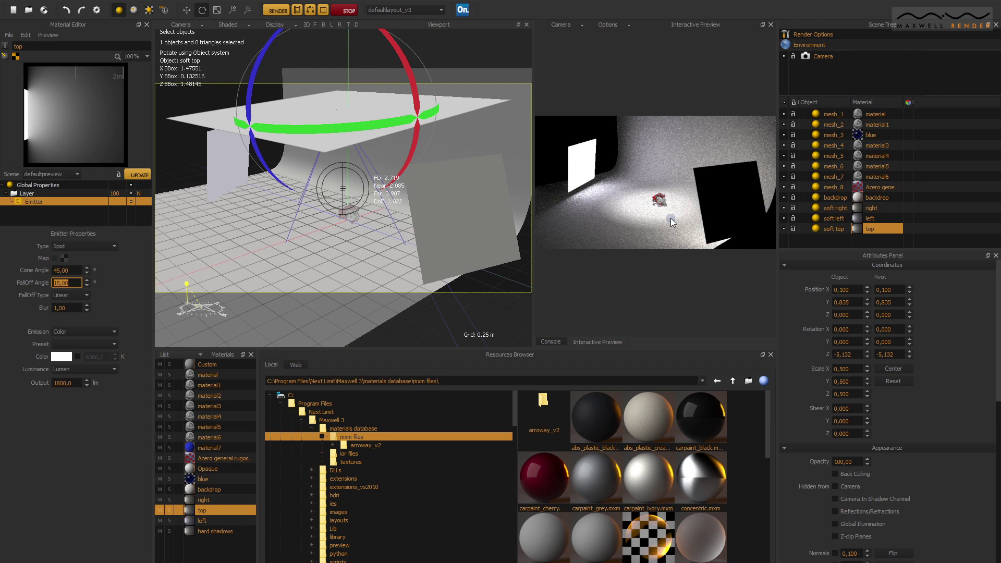
pyautogui.moveTo(321, 234); pyautogui.dragTo(325, 235)
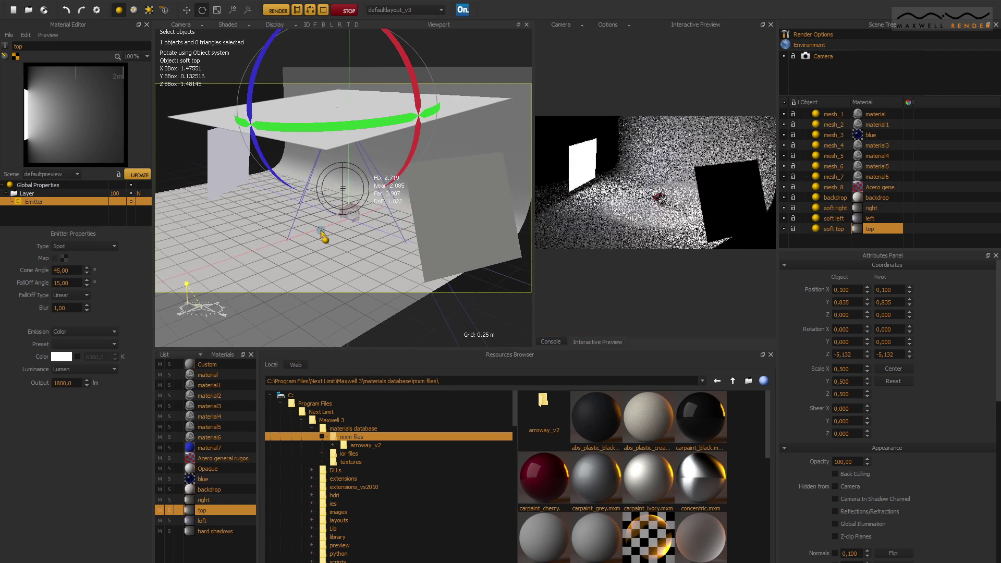
pyautogui.click(111, 244)
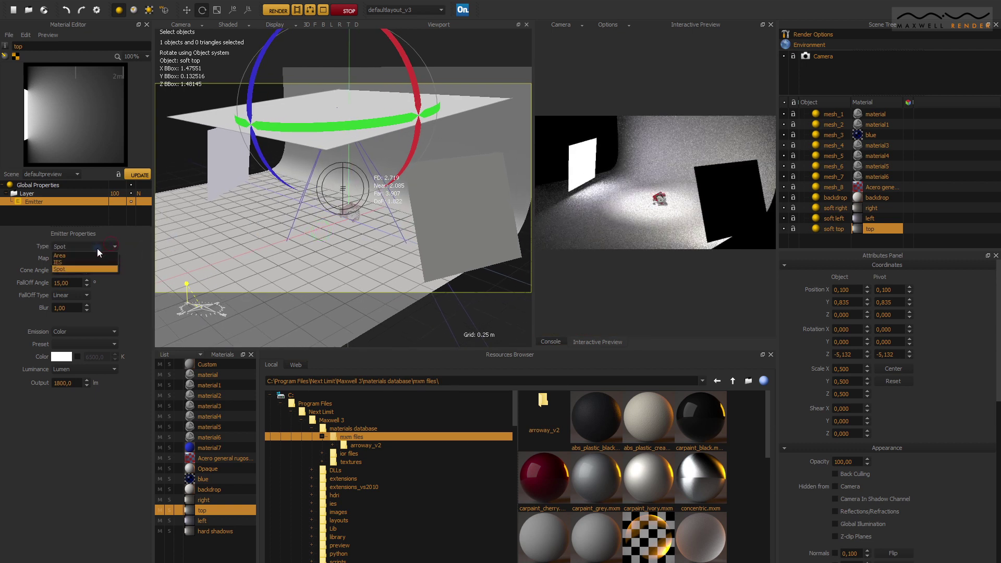
# Step: Make the top emitter an IES light using the erco_81093000_1xqt32_100w.ldt profile
pyautogui.click(65, 263)
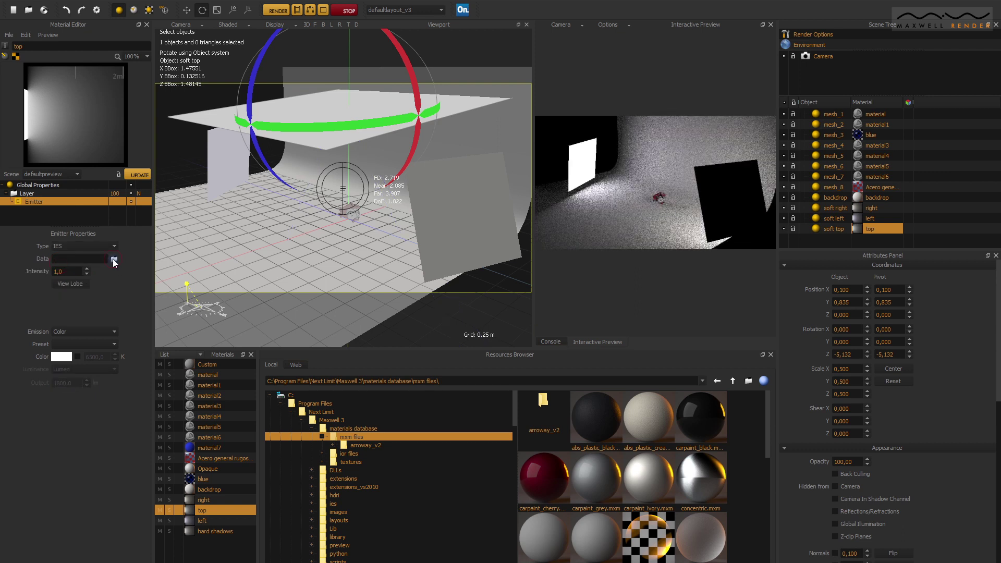
pyautogui.click(113, 260)
pyautogui.moveTo(688, 156); pyautogui.dragTo(685, 248)
pyautogui.click(434, 245)
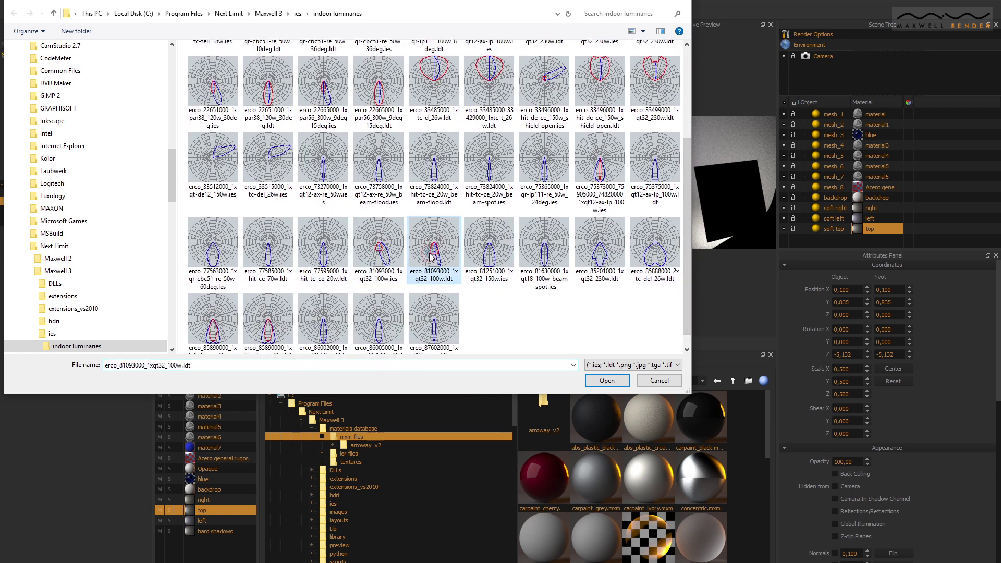
pyautogui.click(607, 381)
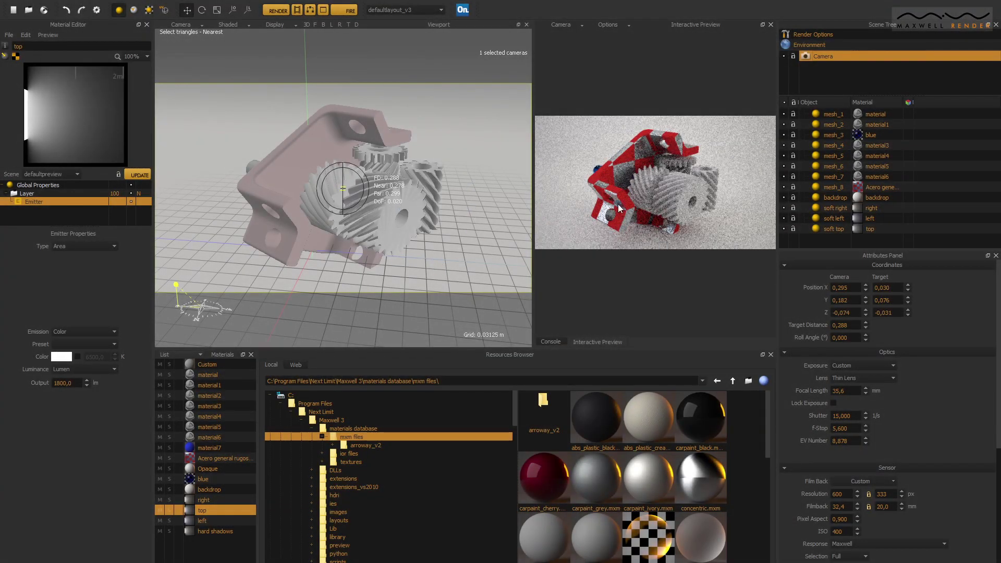
# Step: Set Multilight to Color in Render Options and send the scene to Maxwell Render
pyautogui.click(816, 36)
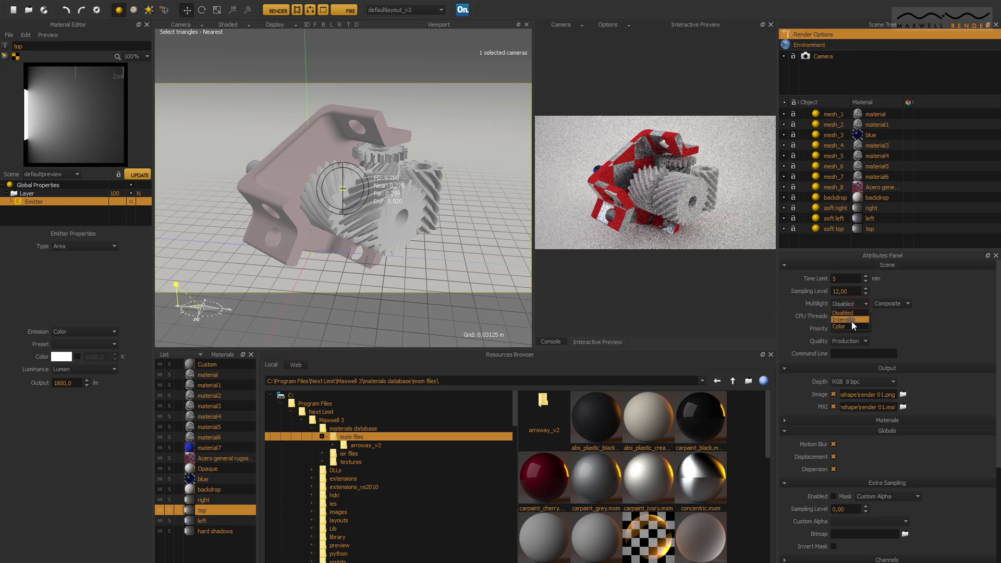
pyautogui.click(847, 327)
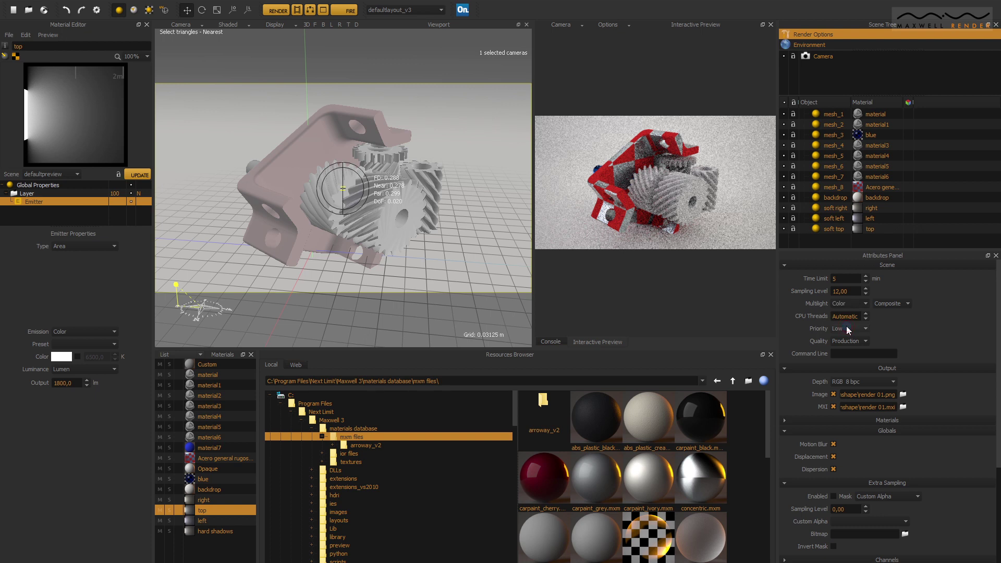
pyautogui.click(269, 10)
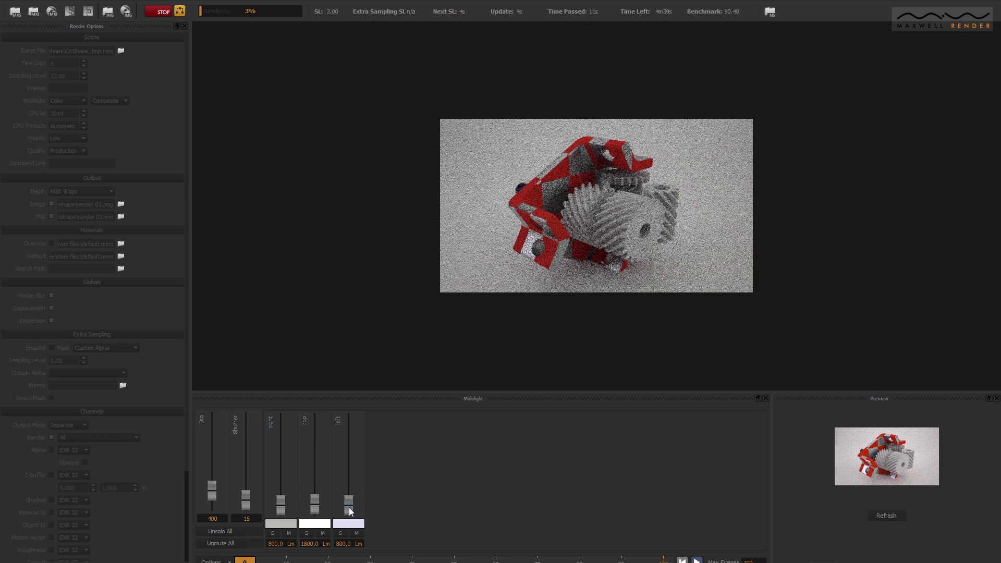
# Step: Set the left light's Multilight intensity to 30 lm
pyautogui.moveTo(350, 511)
pyautogui.mouseDown()
pyautogui.moveTo(352, 481)
pyautogui.moveTo(362, 507)
pyautogui.mouseUp()
pyautogui.click(357, 529)
pyautogui.hotkey('ctrl', 'a')
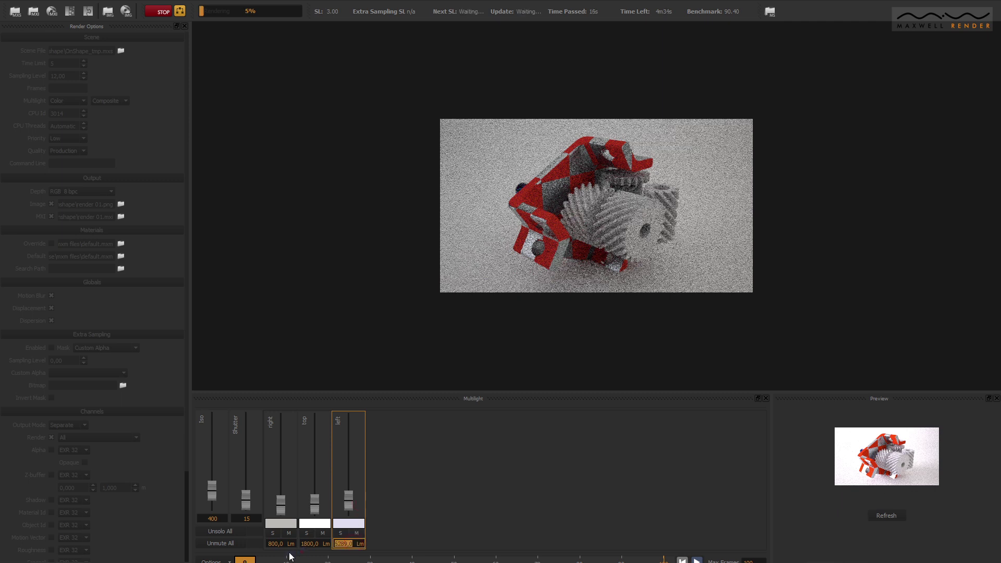
pyautogui.write('30')
pyautogui.press('Return')
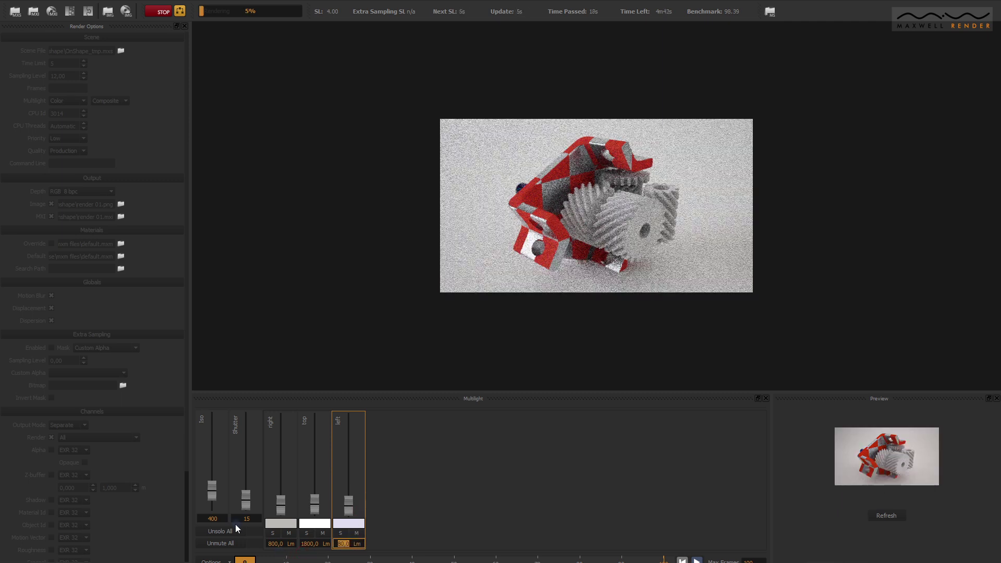
# Step: Raise the right light, set the left light to 300 lm and the top to 2516 lm
pyautogui.moveTo(281, 504); pyautogui.dragTo(282, 496)
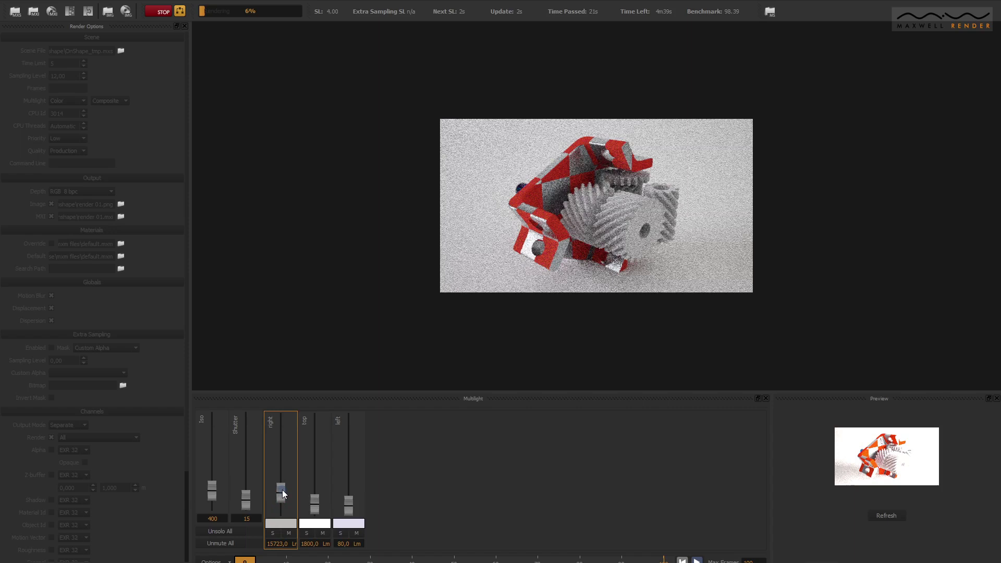
pyautogui.moveTo(348, 505); pyautogui.dragTo(247, 506)
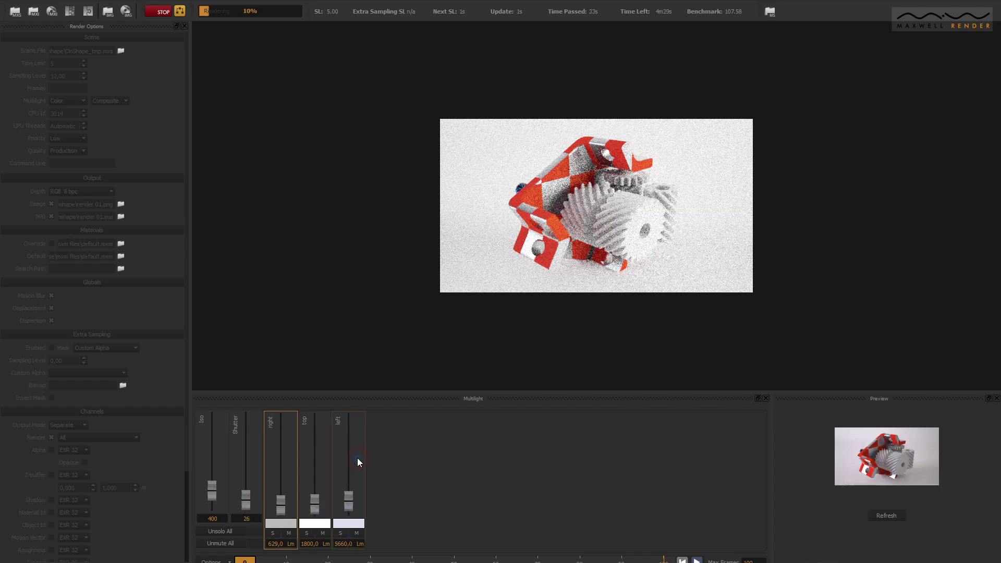
pyautogui.click(353, 543)
pyautogui.write('300')
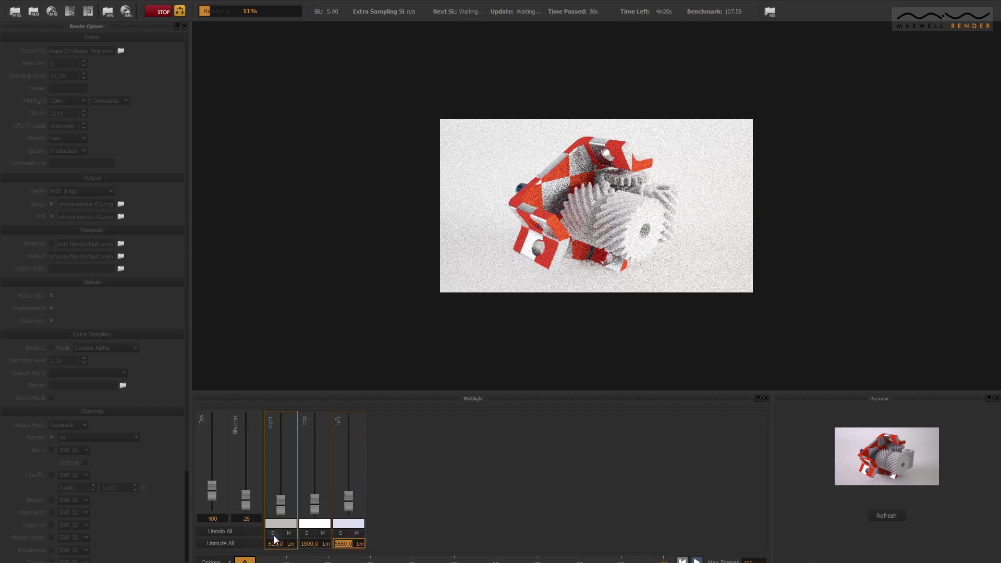
pyautogui.press('Return')
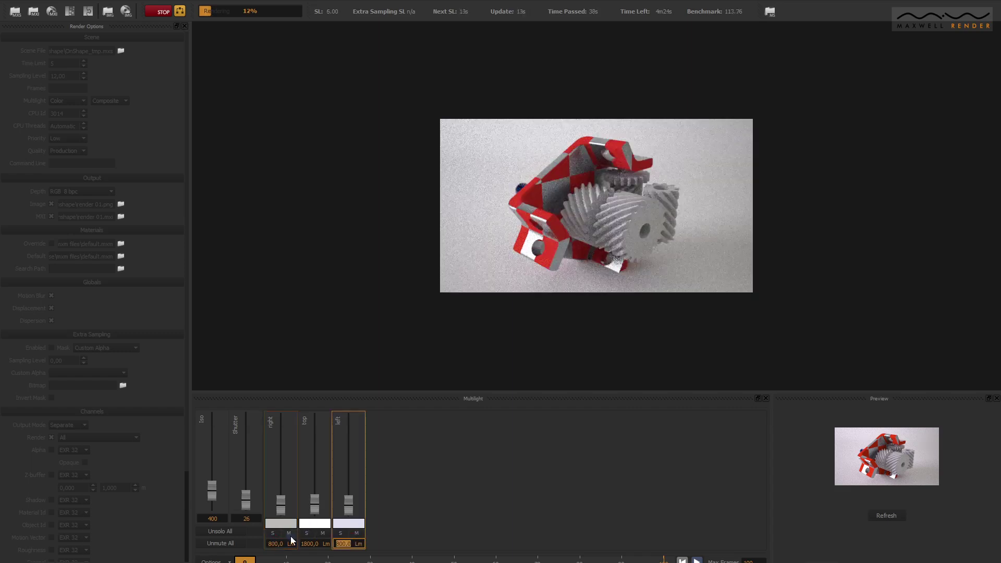
pyautogui.moveTo(314, 502); pyautogui.dragTo(316, 506)
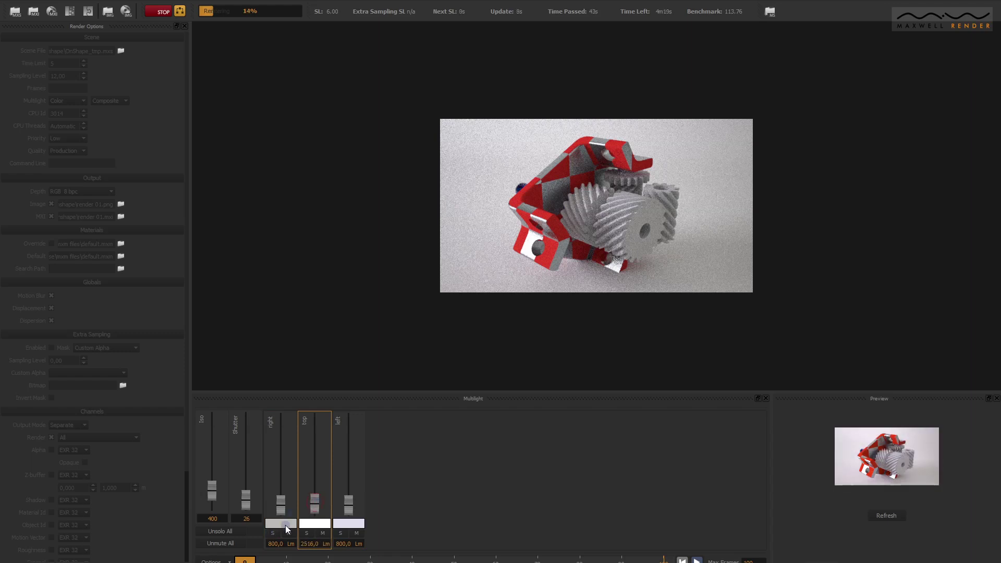
# Step: Tint the right light cyan and raise its intensity slightly
pyautogui.click(285, 524)
pyautogui.moveTo(467, 307)
pyautogui.mouseDown()
pyautogui.moveTo(456, 307)
pyautogui.moveTo(464, 289)
pyautogui.mouseUp()
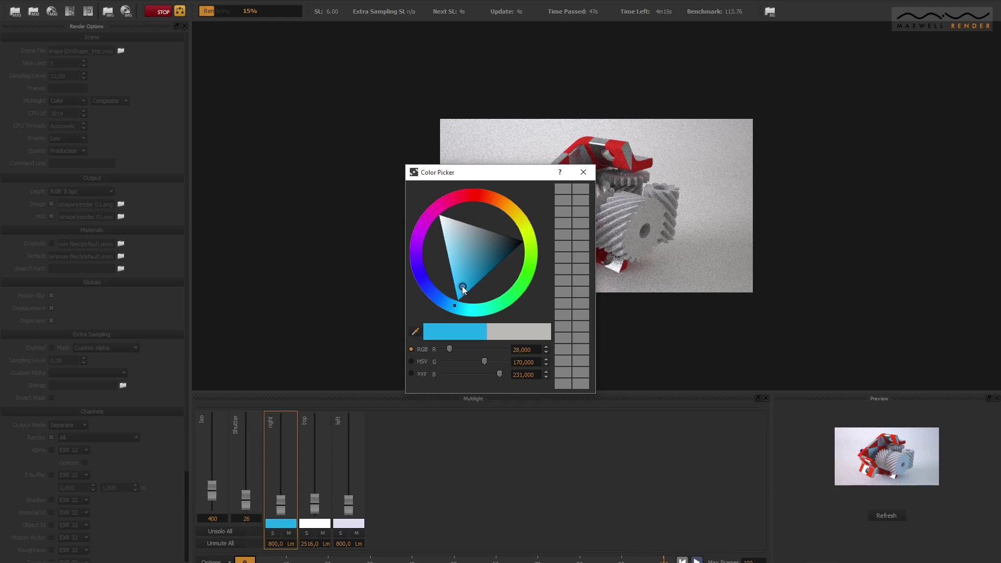
pyautogui.click(584, 172)
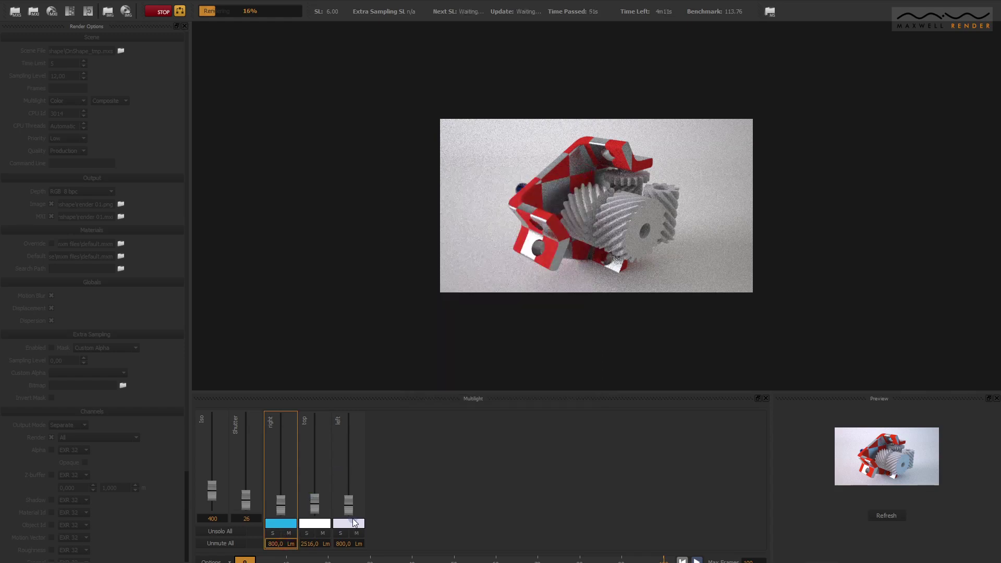
pyautogui.moveTo(280, 505); pyautogui.dragTo(282, 508)
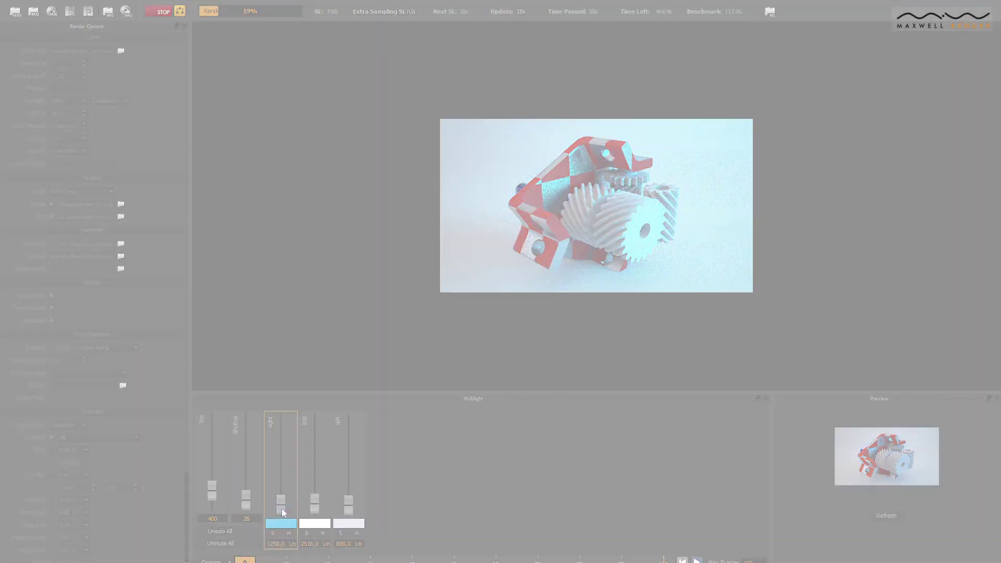